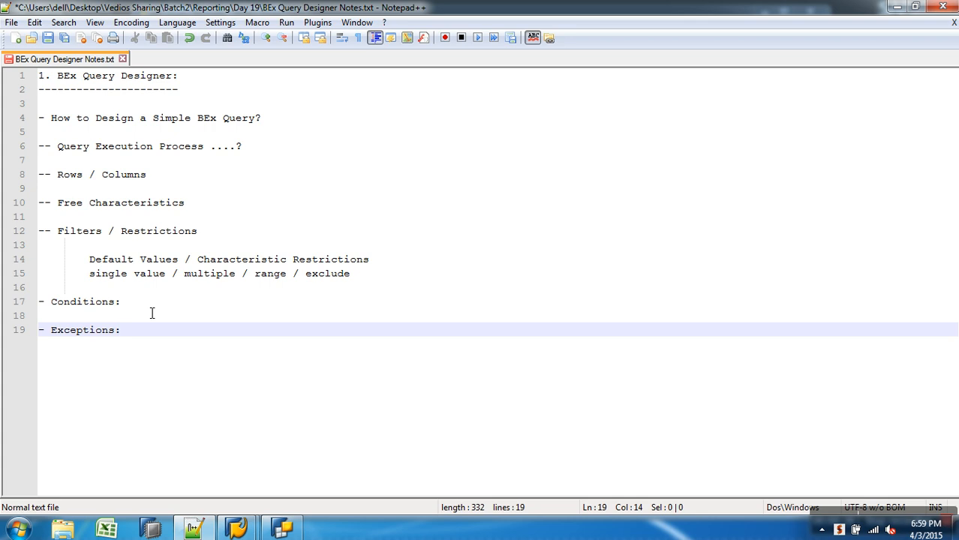
Step: Switch to the SAP Easy Access window and start transaction RSRT in a new session
{"action": "left_click", "coordinate": [237, 529]}
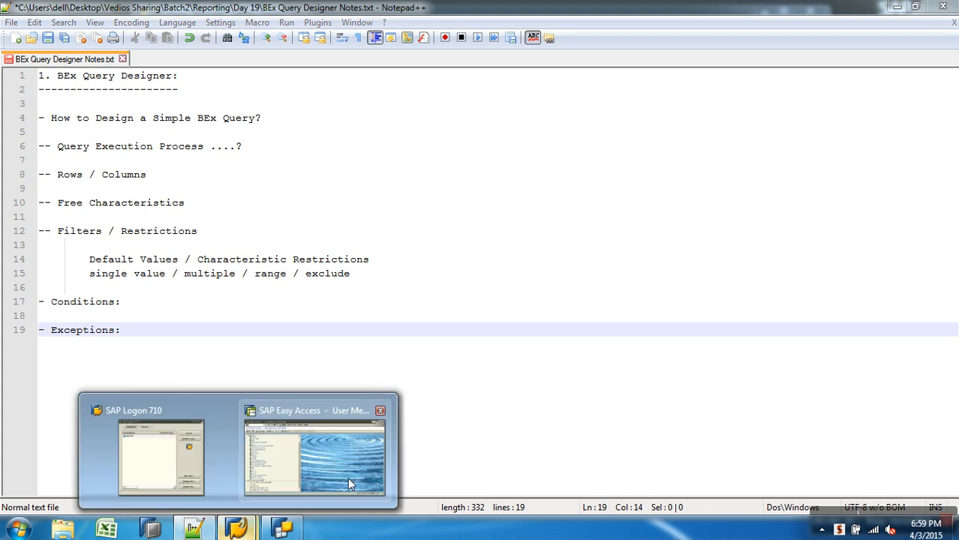
{"action": "left_click", "coordinate": [359, 476]}
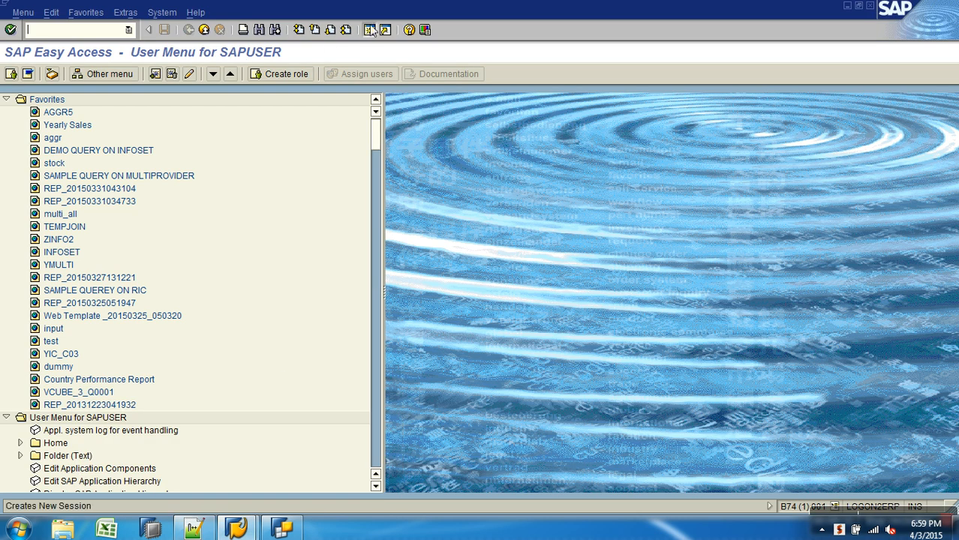
{"action": "left_click", "coordinate": [371, 31]}
{"action": "type", "text": "rsrt"}
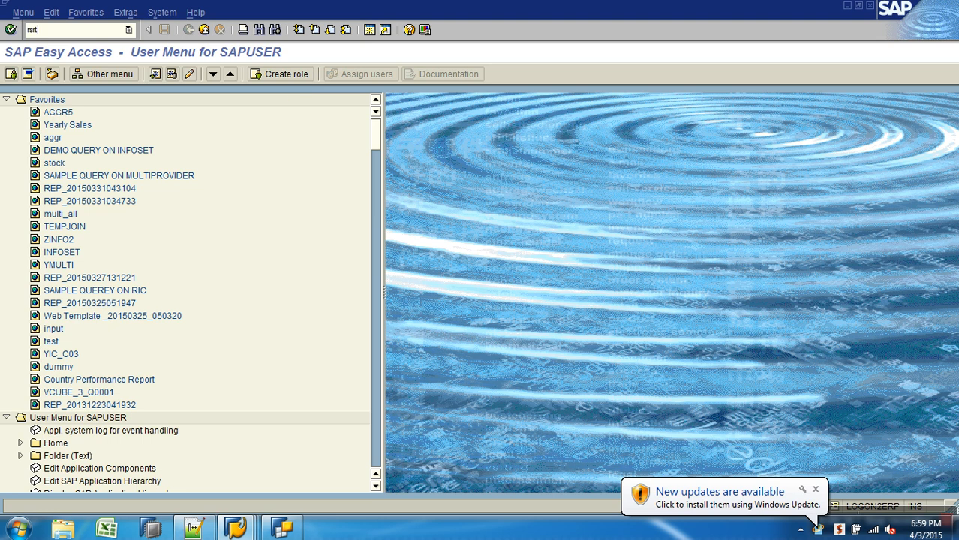
{"action": "key", "text": "Return"}
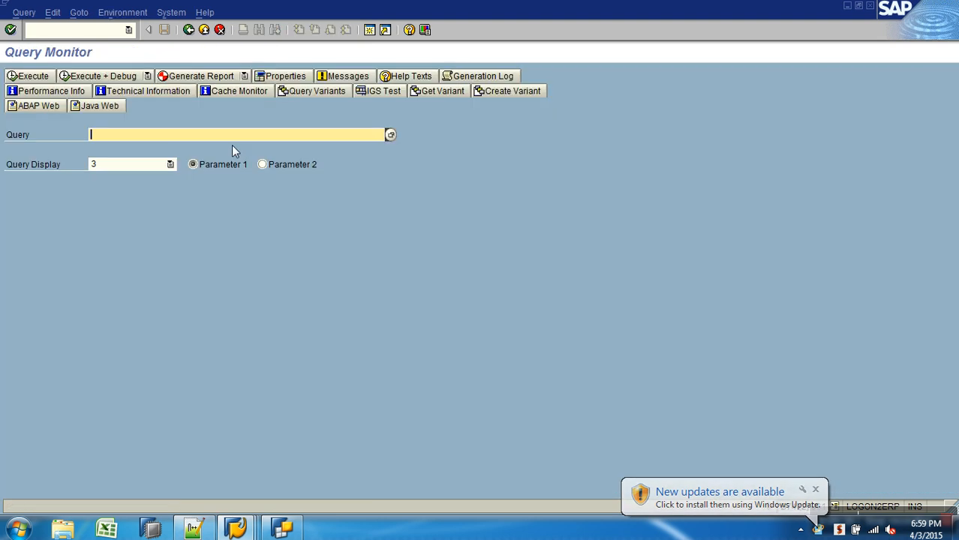
Step: Execute the query AWSALES_B_Q0005 in the Query Monitor with the query display set to HTML
{"action": "left_click", "coordinate": [207, 140]}
{"action": "left_click", "coordinate": [183, 148]}
{"action": "left_click", "coordinate": [147, 167]}
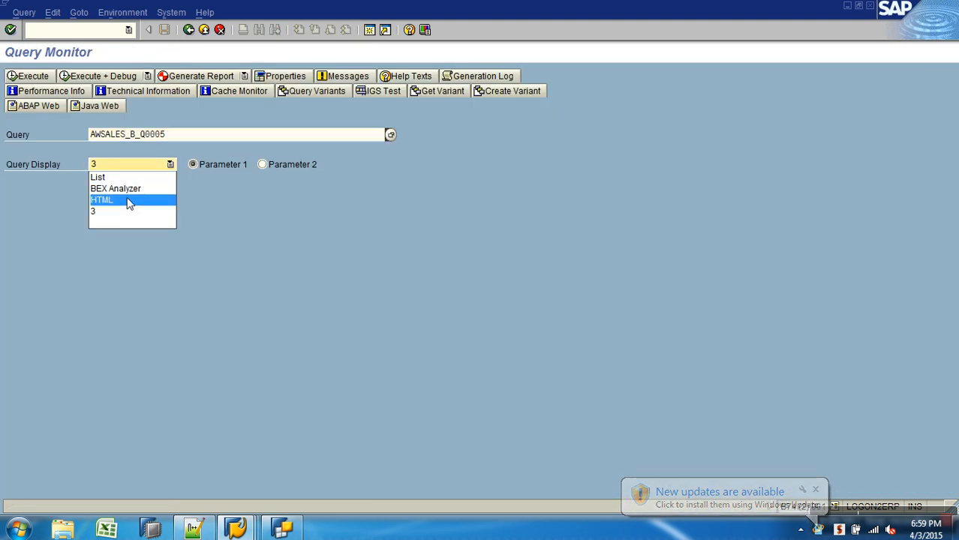
{"action": "left_click", "coordinate": [128, 201]}
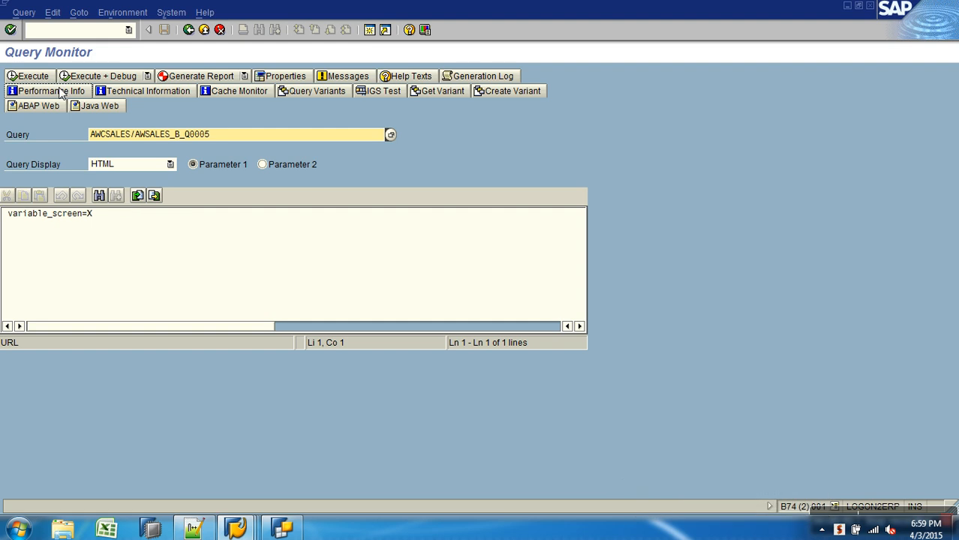
{"action": "left_click", "coordinate": [35, 75]}
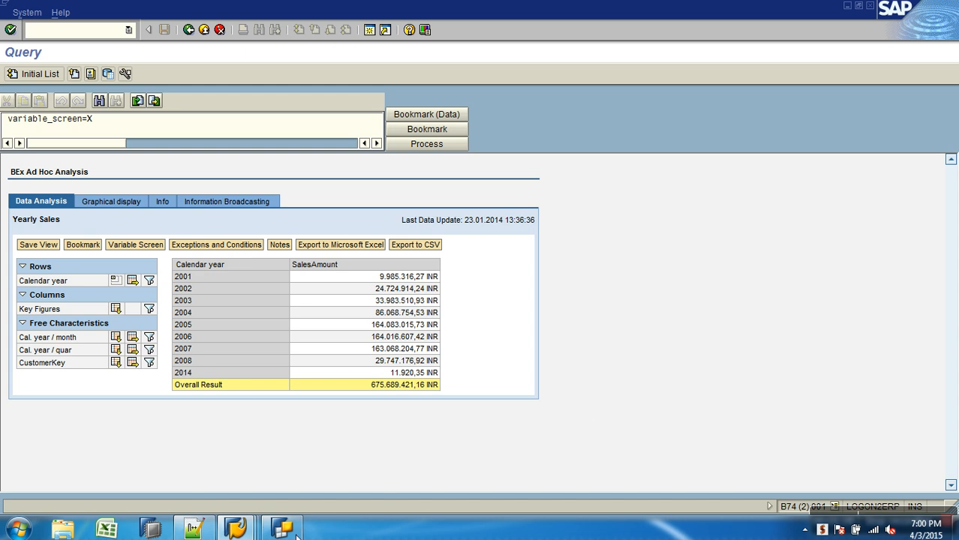
Step: Switch to BEx Query Designer and create a new exception in the Yearly Sales query
{"action": "mouse_move", "coordinate": [292, 532]}
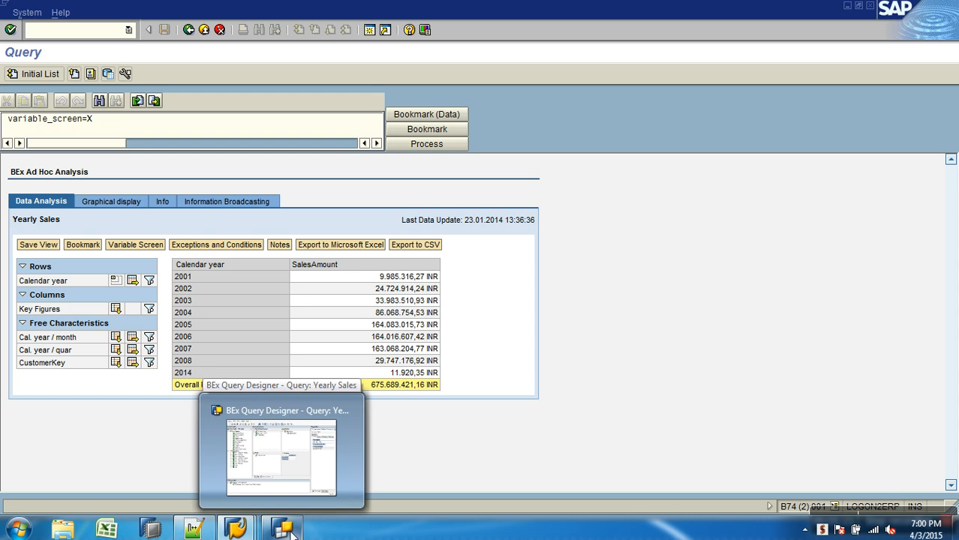
{"action": "left_click", "coordinate": [291, 531]}
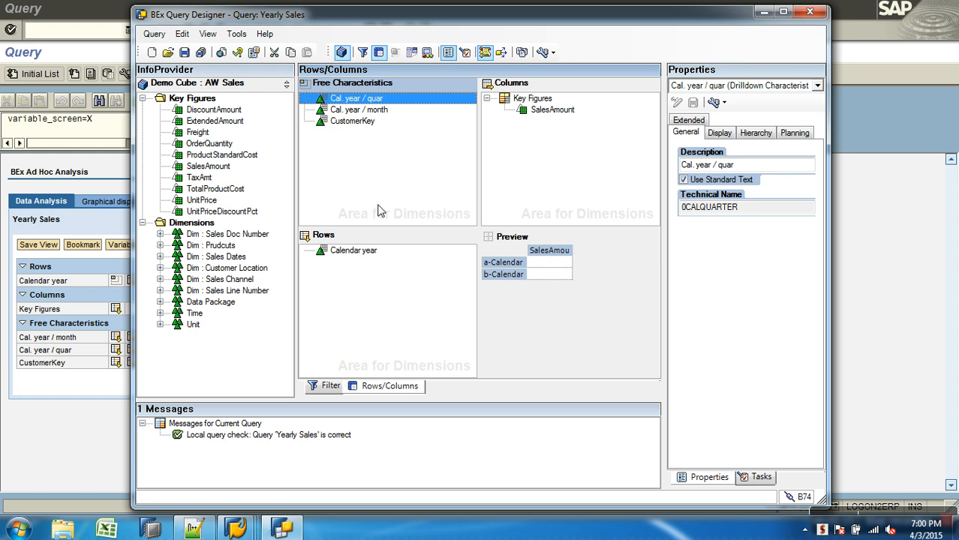
{"action": "left_click", "coordinate": [428, 56]}
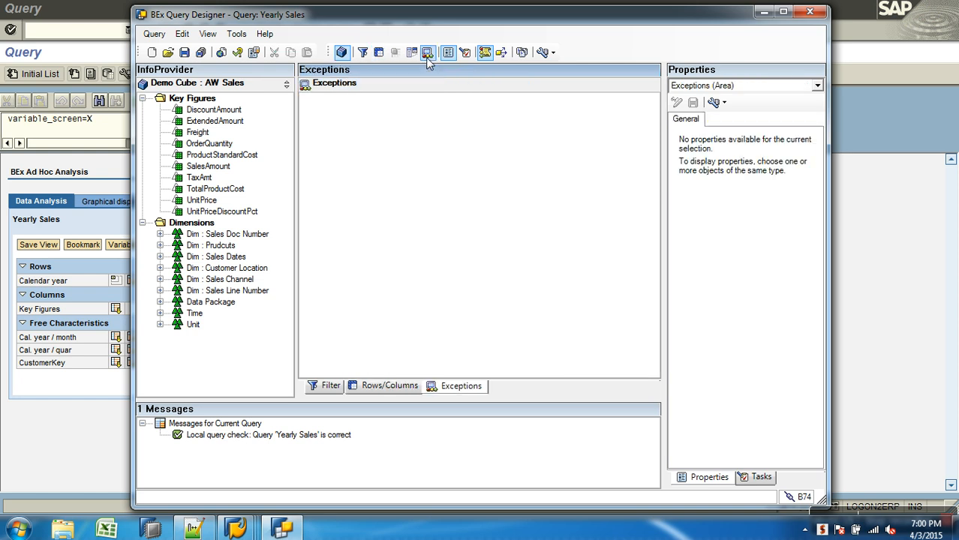
{"action": "right_click", "coordinate": [446, 159]}
{"action": "left_click", "coordinate": [471, 165]}
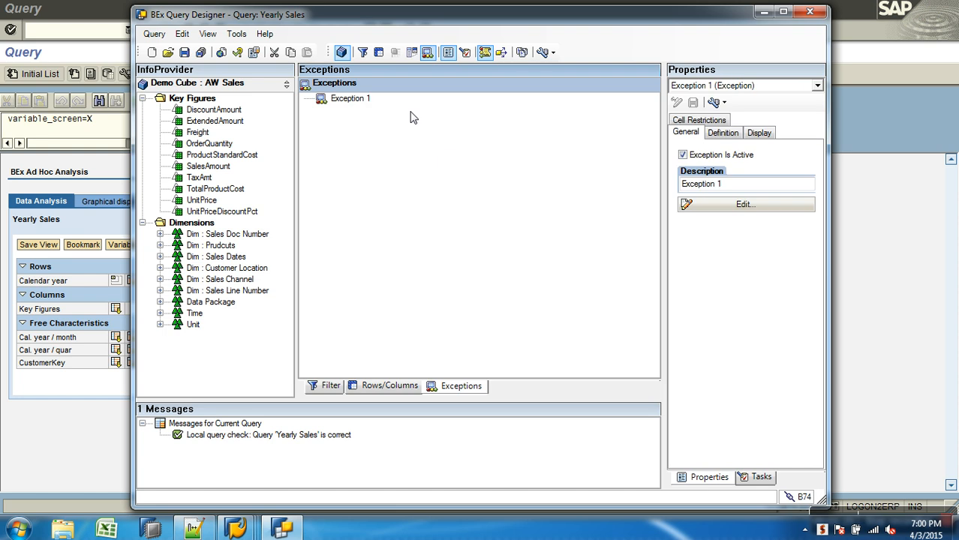
Step: Edit the new exception and add the alert level Good 1 for values greater than 50000000
{"action": "right_click", "coordinate": [367, 102]}
{"action": "left_click", "coordinate": [373, 105]}
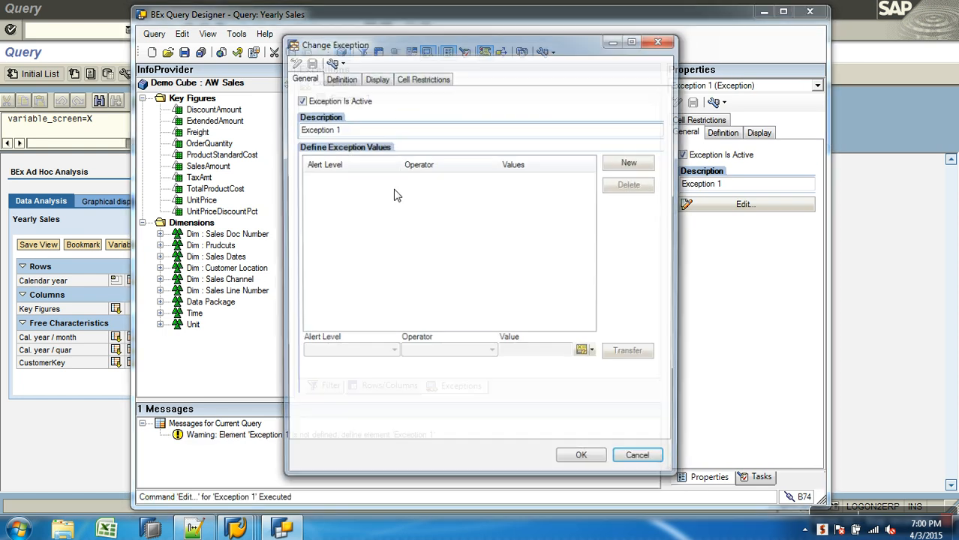
{"action": "left_click", "coordinate": [357, 130]}
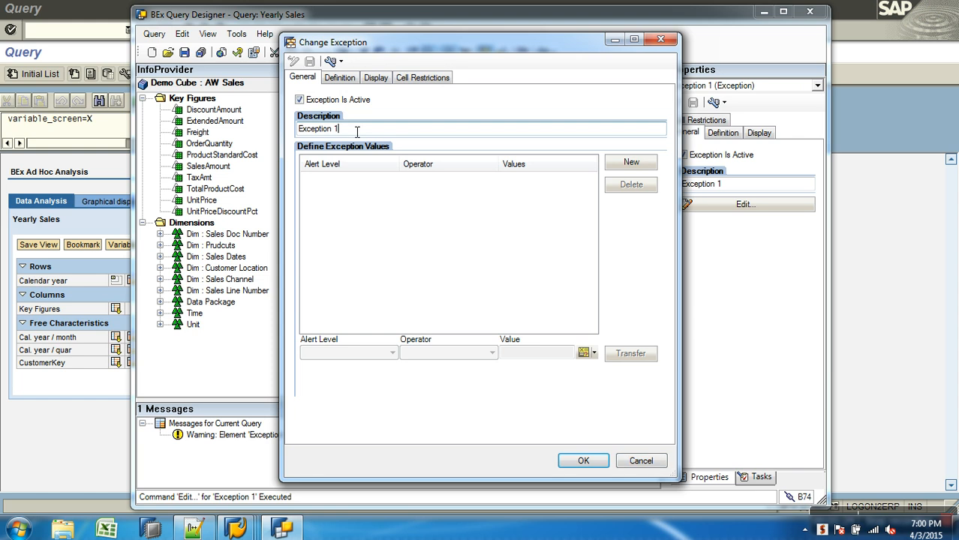
{"action": "left_click", "coordinate": [642, 172]}
{"action": "left_click", "coordinate": [392, 354]}
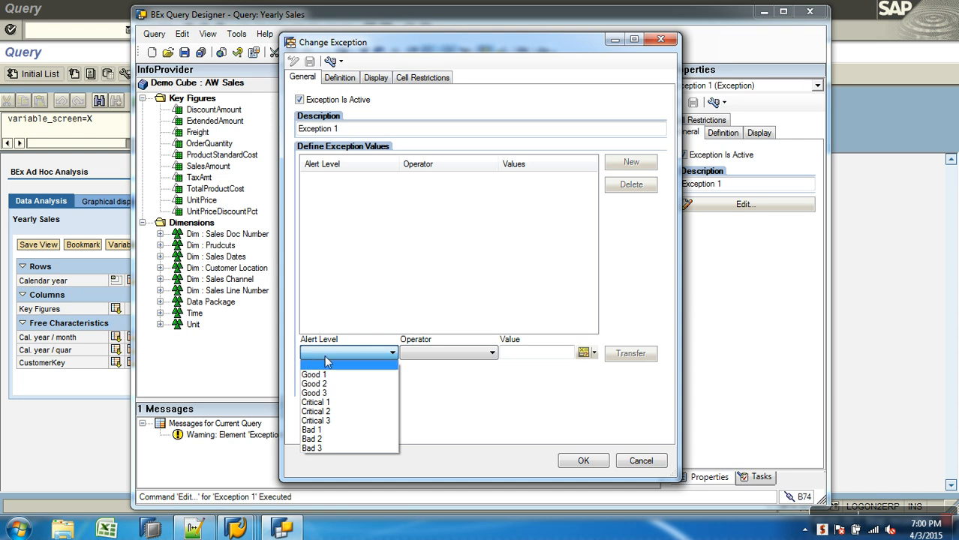
{"action": "left_click", "coordinate": [314, 374]}
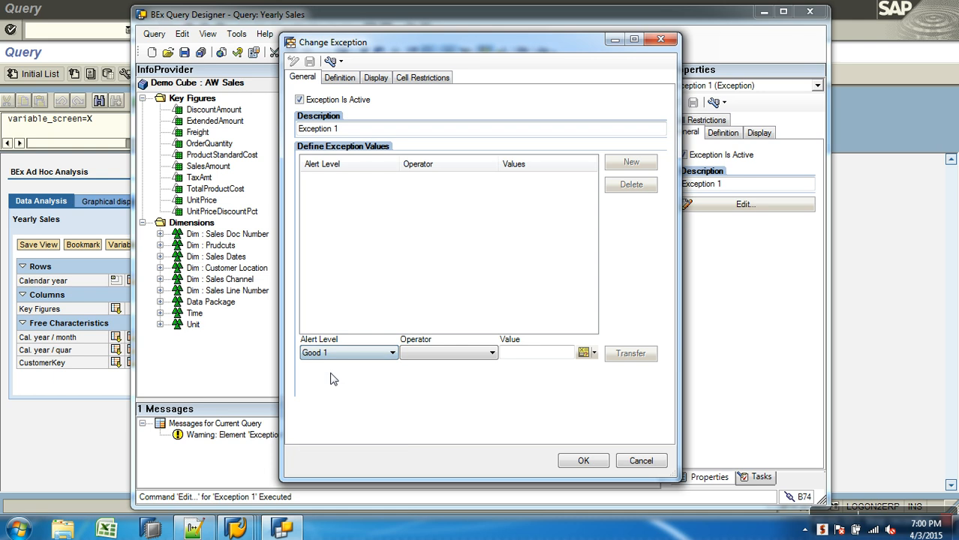
{"action": "left_click", "coordinate": [443, 350]}
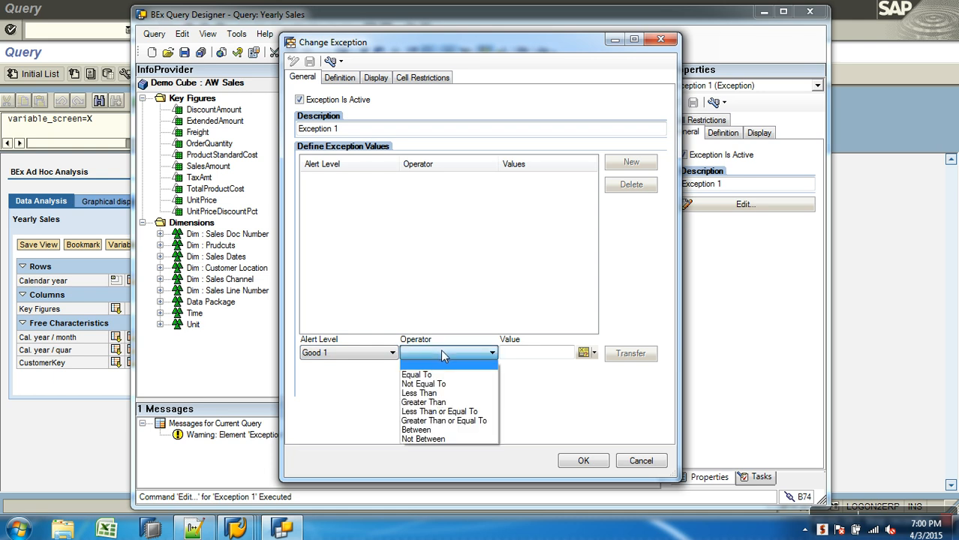
{"action": "left_click", "coordinate": [439, 402]}
{"action": "left_click", "coordinate": [523, 358]}
{"action": "type", "text": "5"}
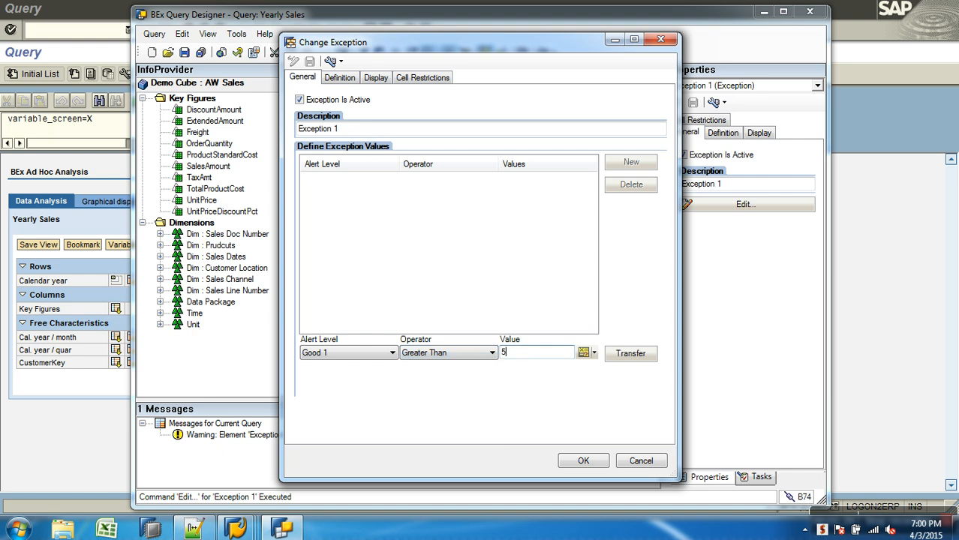
{"action": "type", "text": "0000000"}
{"action": "left_click", "coordinate": [634, 354]}
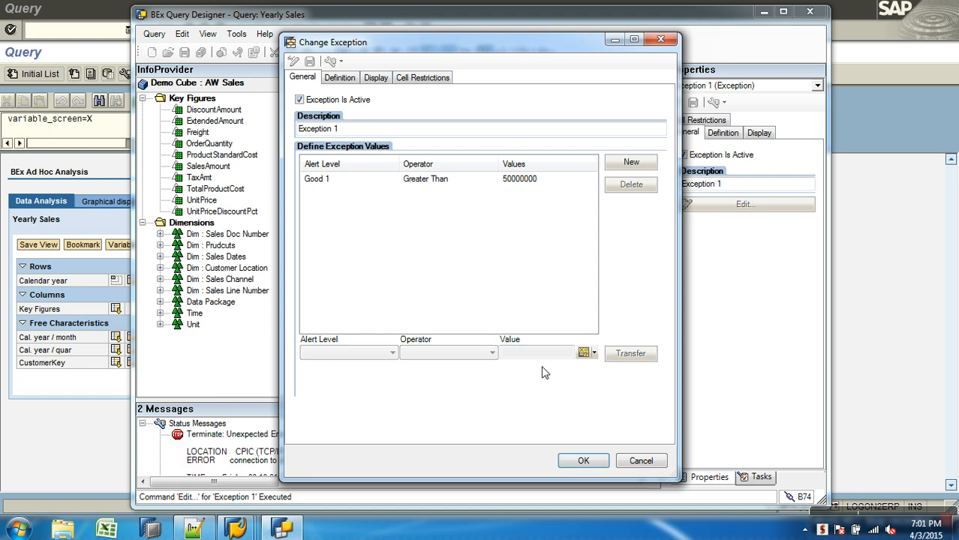
Step: Add the alert level Critical 2 to the exception for values between 10000001 and 49999999
{"action": "left_click", "coordinate": [391, 353]}
{"action": "left_click", "coordinate": [336, 414]}
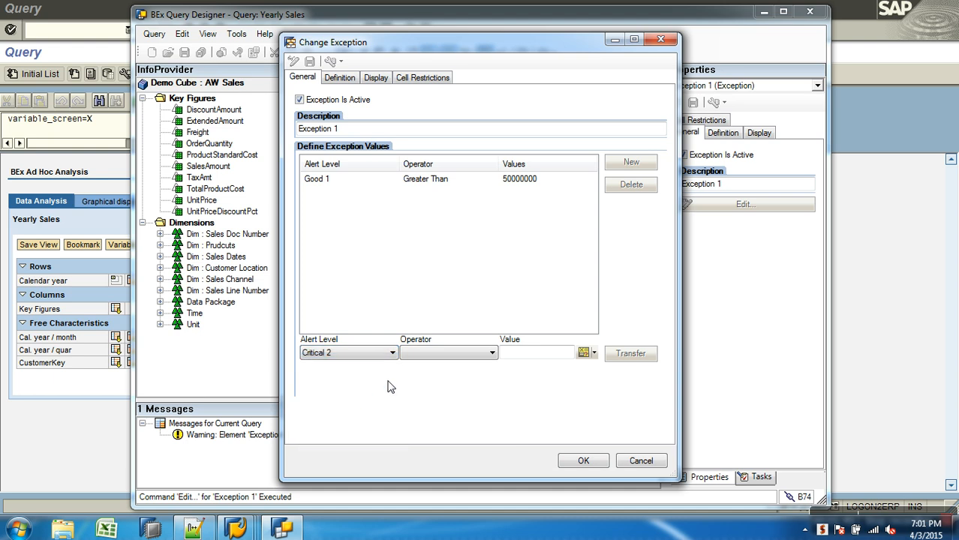
{"action": "left_click", "coordinate": [450, 352]}
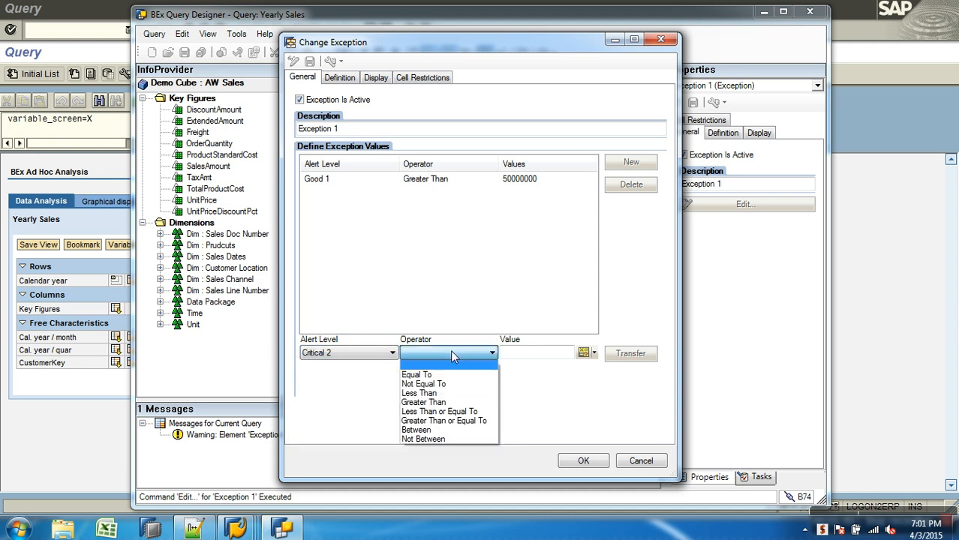
{"action": "left_click", "coordinate": [419, 430]}
{"action": "left_click", "coordinate": [531, 358]}
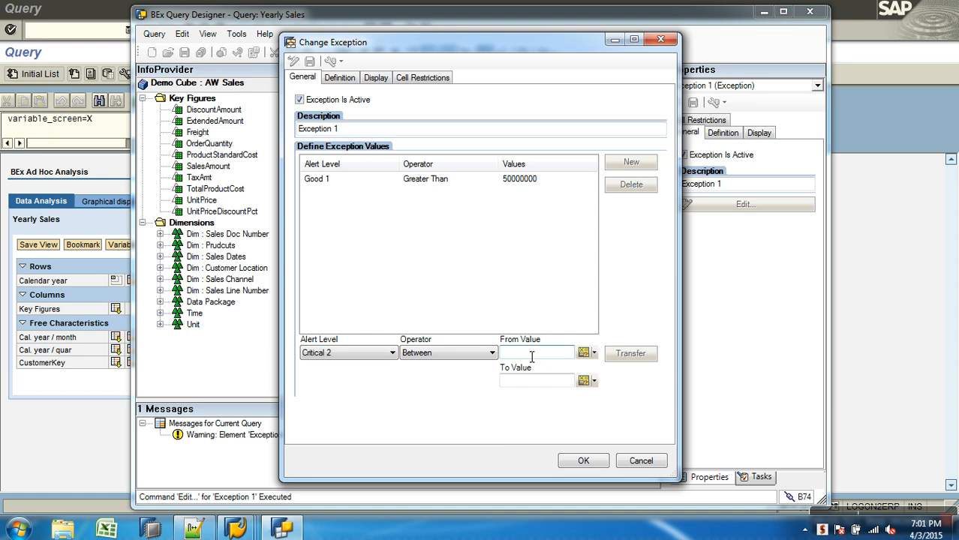
{"action": "type", "text": "10000000"}
{"action": "left_click", "coordinate": [550, 382]}
{"action": "type", "text": "499"}
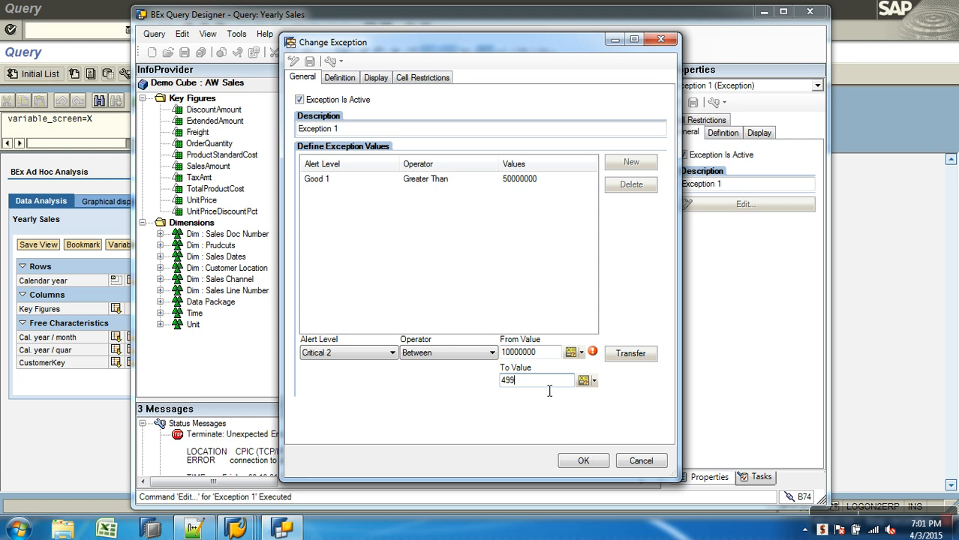
{"action": "type", "text": "99999"}
{"action": "left_click", "coordinate": [544, 353]}
{"action": "key", "text": "BackSpace"}
{"action": "type", "text": "1"}
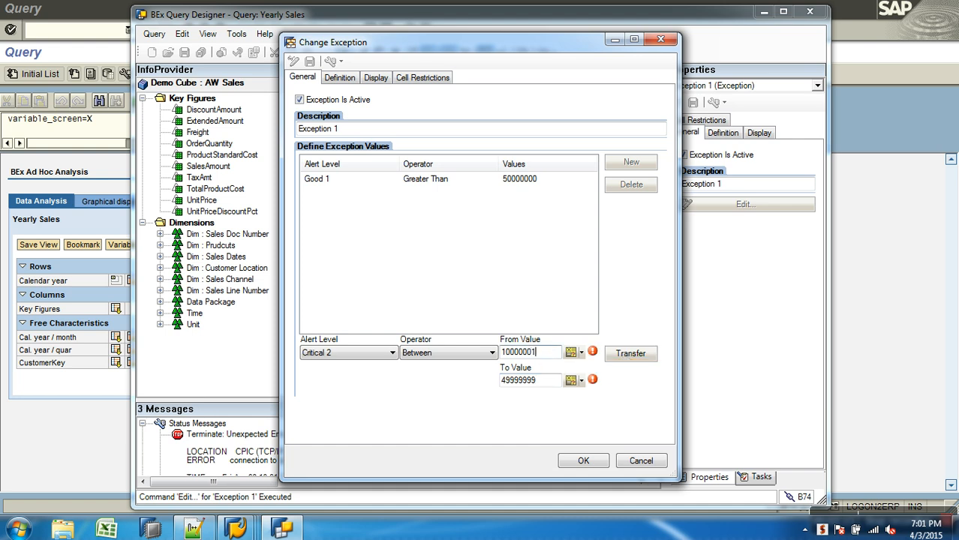
{"action": "left_click", "coordinate": [639, 353]}
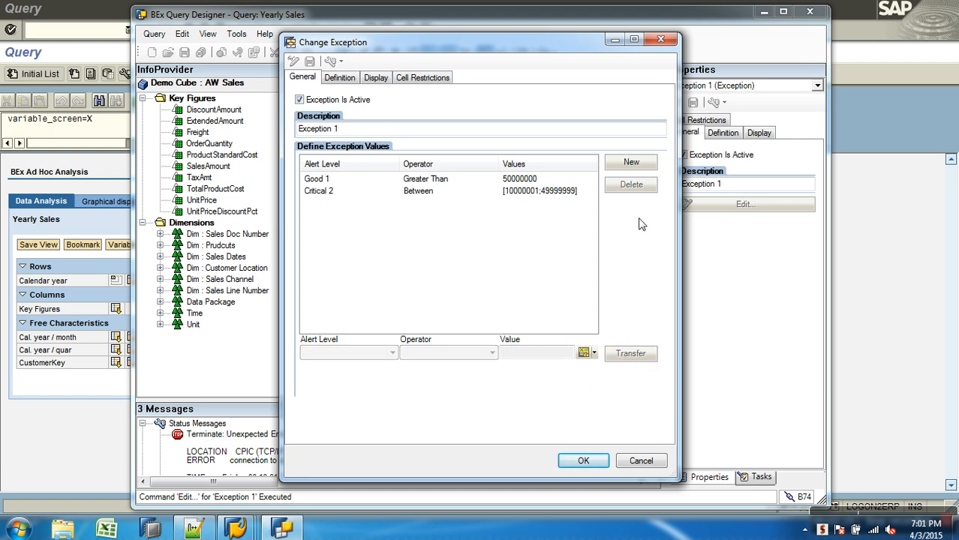
Step: Add the alert level Bad 3 to the exception for values less than 10000000
{"action": "left_click", "coordinate": [631, 164]}
{"action": "left_click", "coordinate": [349, 353]}
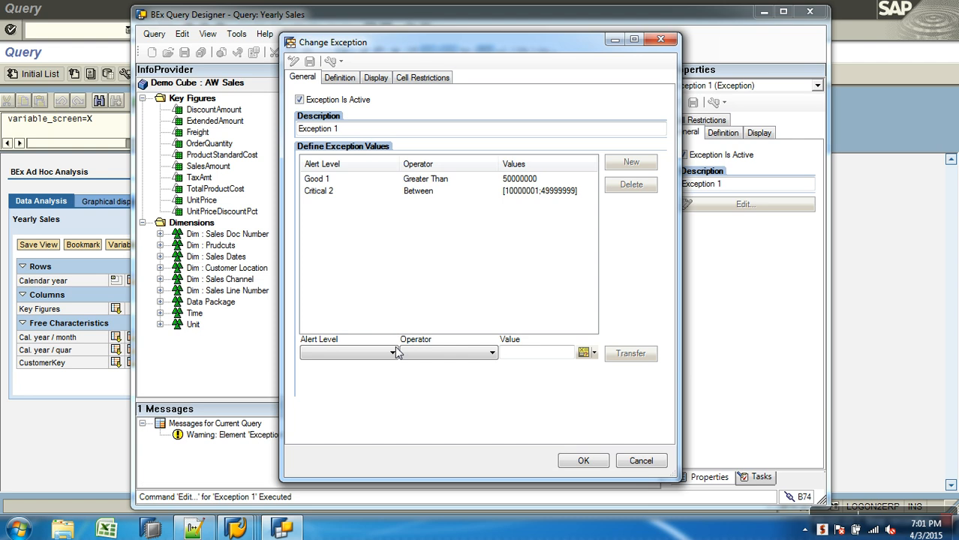
{"action": "left_click", "coordinate": [331, 448]}
{"action": "left_click", "coordinate": [477, 355]}
{"action": "left_click", "coordinate": [418, 393]}
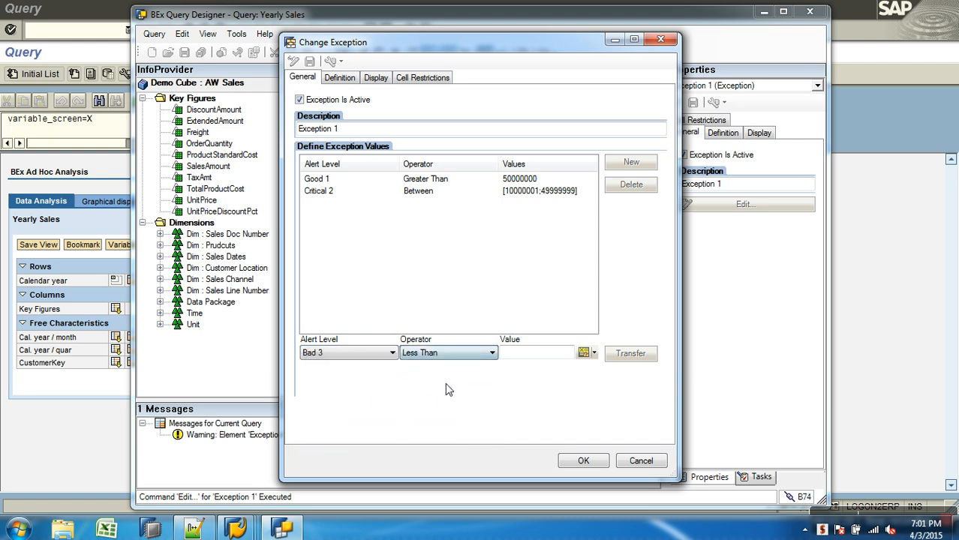
{"action": "left_click", "coordinate": [537, 355]}
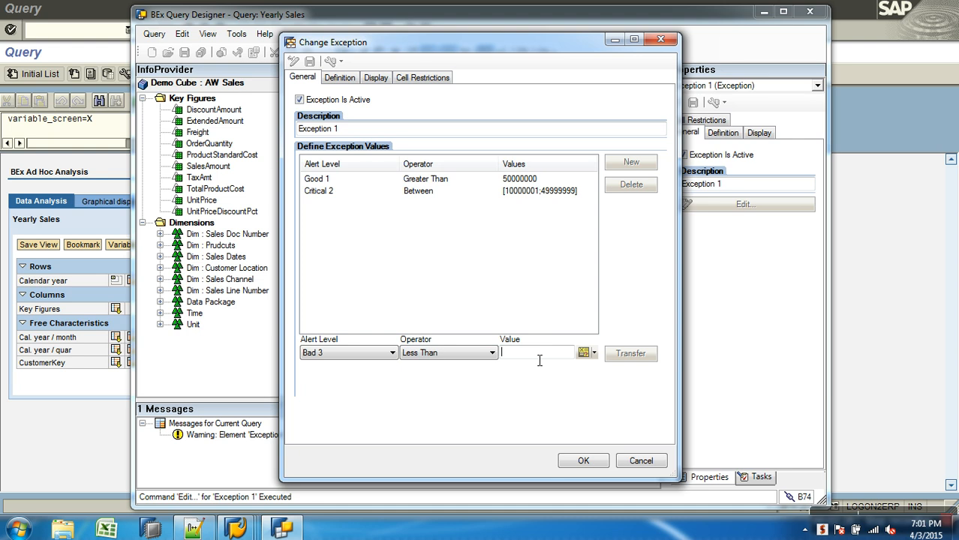
{"action": "type", "text": "999"}
{"action": "key", "text": "BackSpace"}
{"action": "key", "text": "BackSpace"}
{"action": "key", "text": "BackSpace"}
{"action": "type", "text": "10000000"}
{"action": "left_click", "coordinate": [630, 353]}
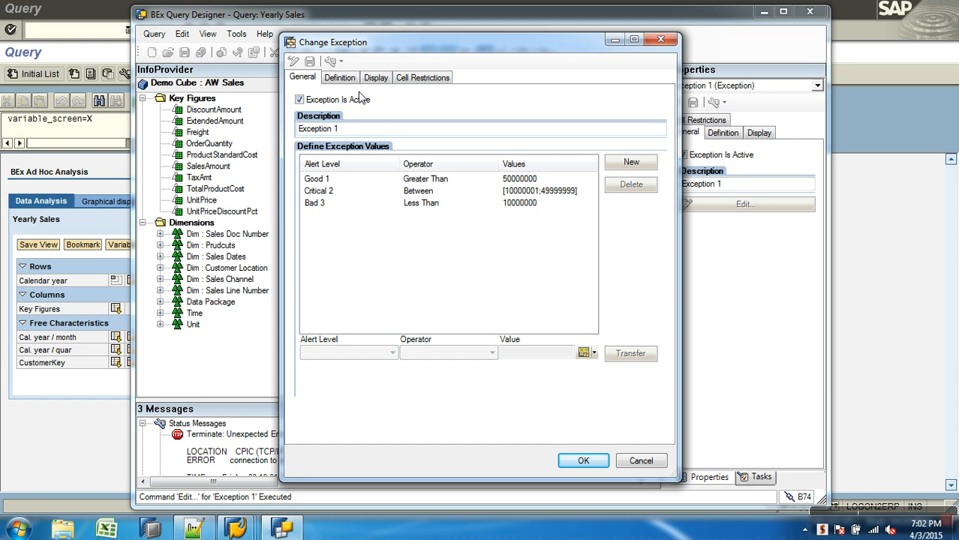
Step: Define the exception on the SalesAmount key figure, confirm it, and return to the query's rows and columns layout
{"action": "left_click", "coordinate": [339, 78]}
{"action": "left_click", "coordinate": [355, 121]}
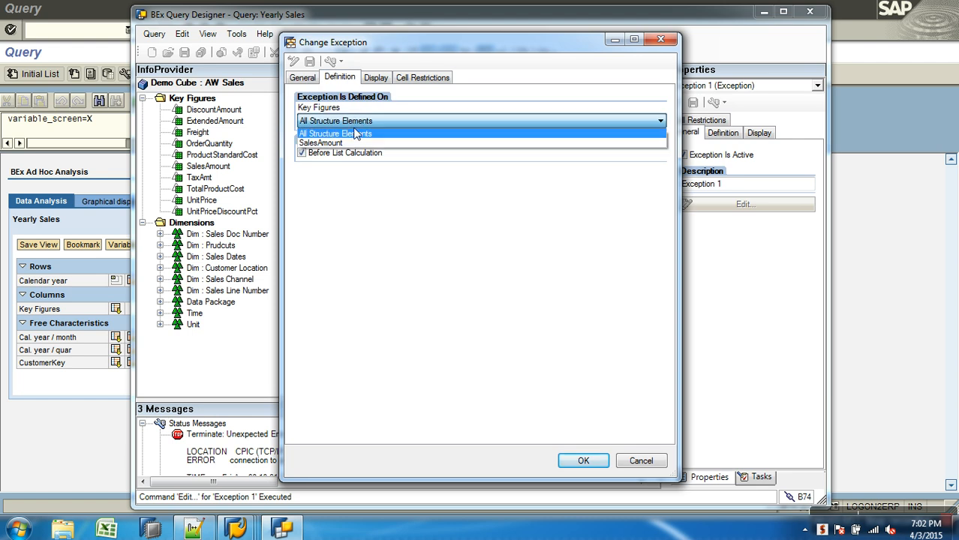
{"action": "left_click", "coordinate": [341, 143]}
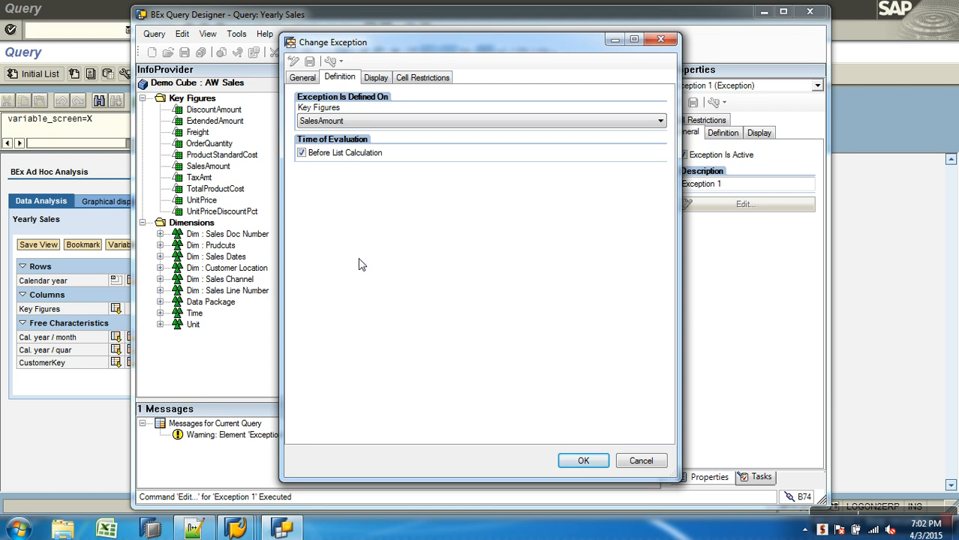
{"action": "left_click", "coordinate": [577, 460]}
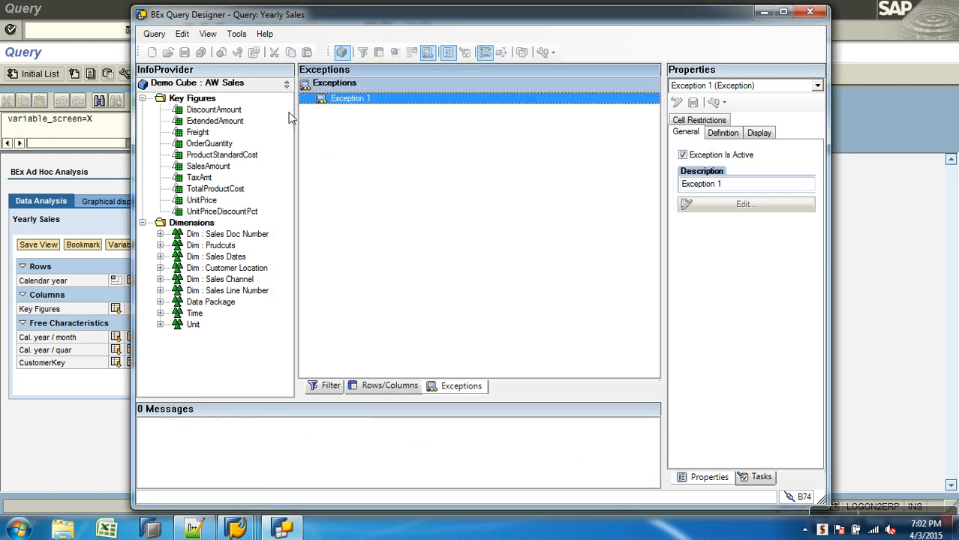
{"action": "left_click", "coordinate": [437, 257]}
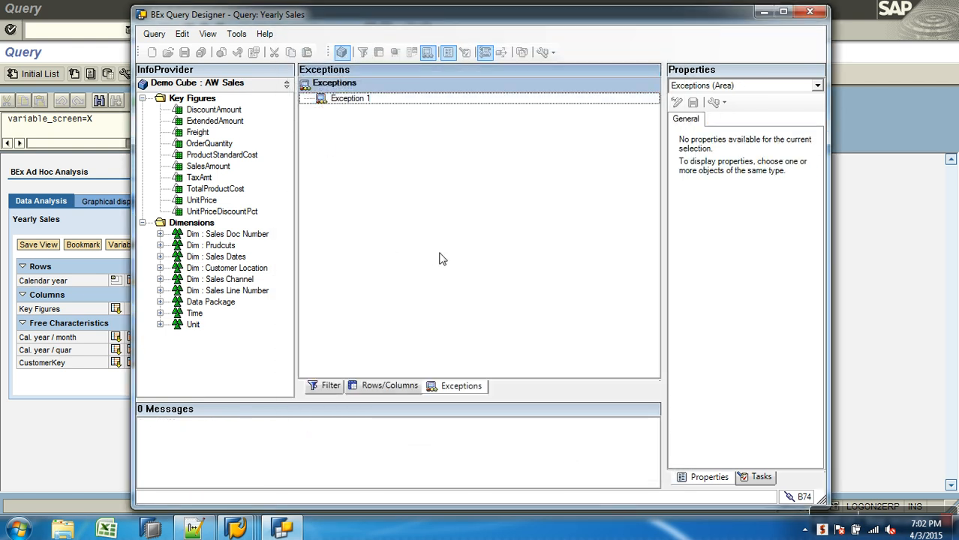
{"action": "left_click", "coordinate": [390, 388]}
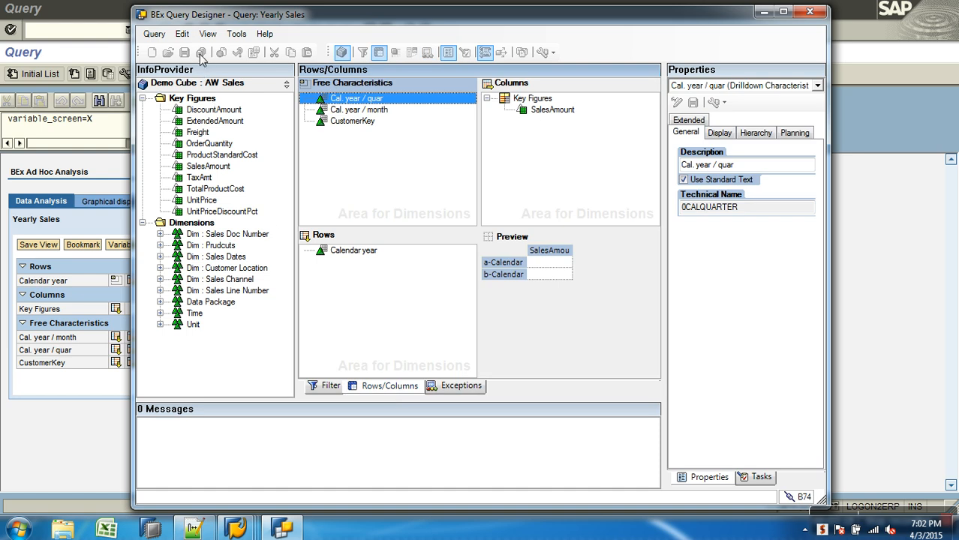
Step: Switch to the SAP Query window and rerun the Yearly Sales query to check the SalesAmount column
{"action": "left_click", "coordinate": [235, 529]}
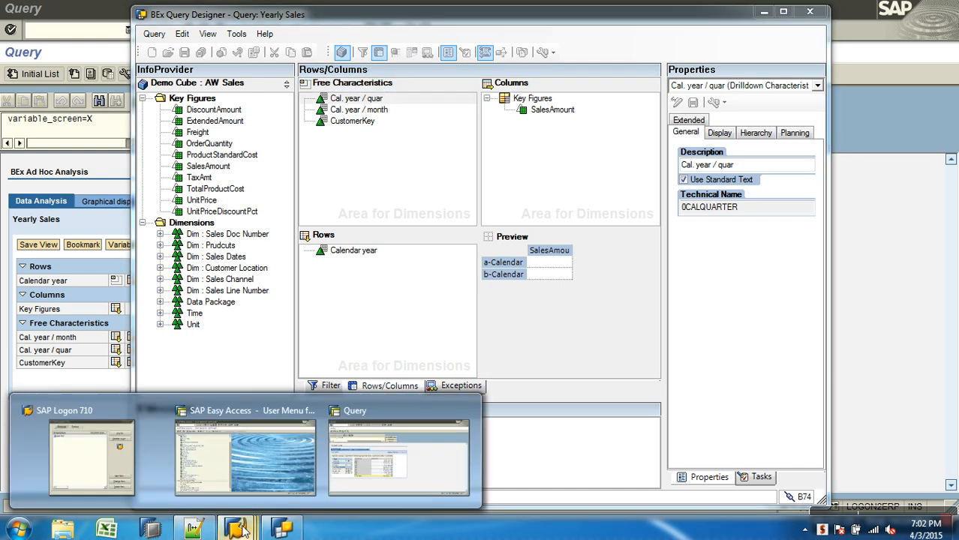
{"action": "left_click", "coordinate": [345, 450]}
{"action": "left_click", "coordinate": [189, 30]}
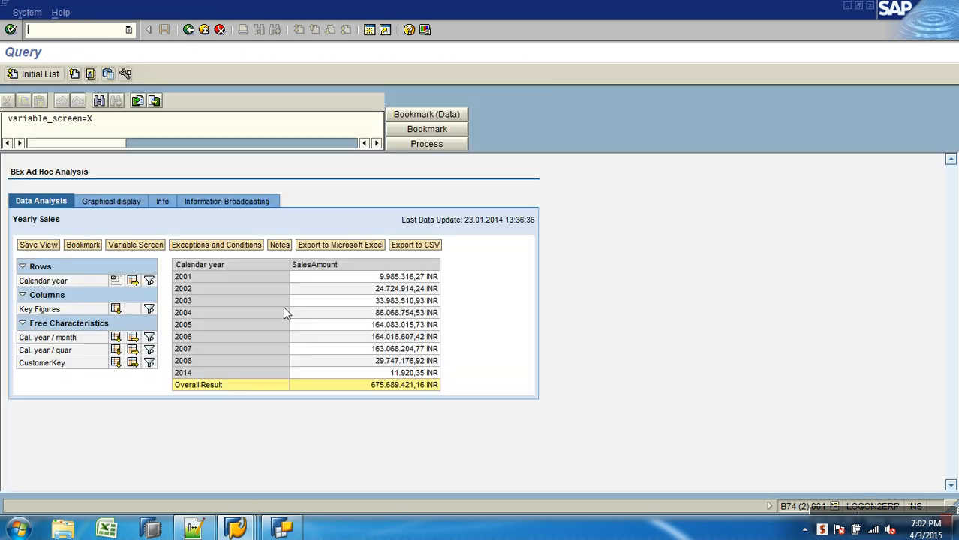
Step: Return to the BEx Query Designer and close it, choosing to save the changed Yearly Sales query
{"action": "left_click", "coordinate": [282, 530]}
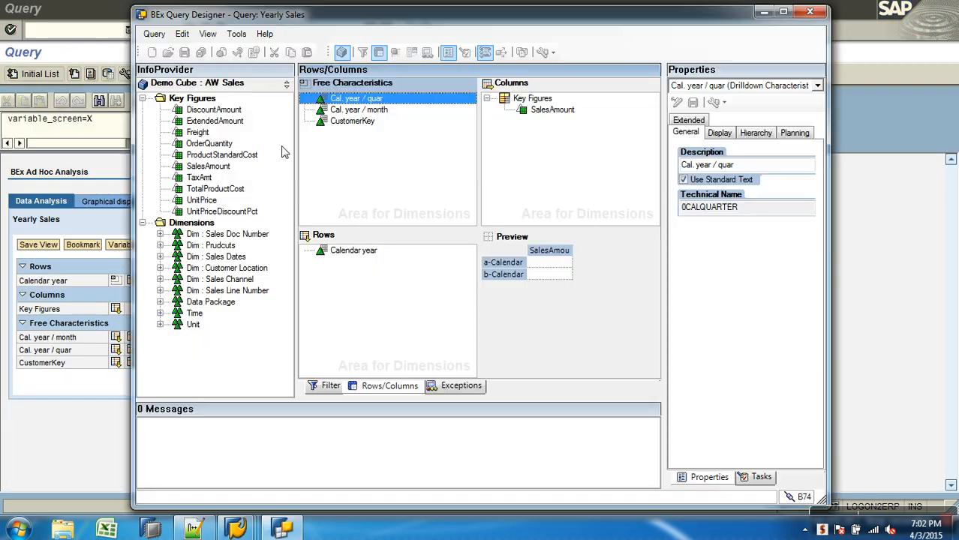
{"action": "left_click_drag", "start_coordinate": [281, 22], "coordinate": [264, 43]}
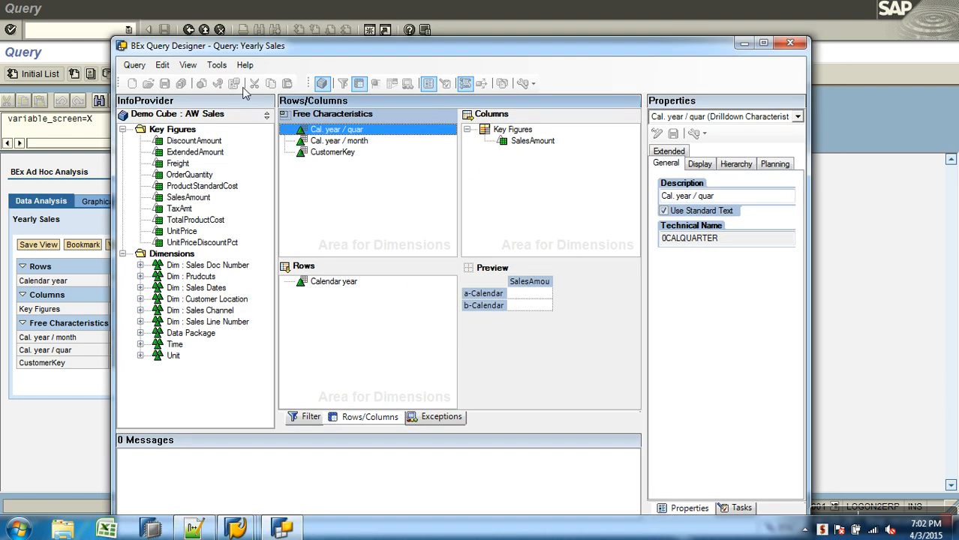
{"action": "left_click", "coordinate": [790, 42]}
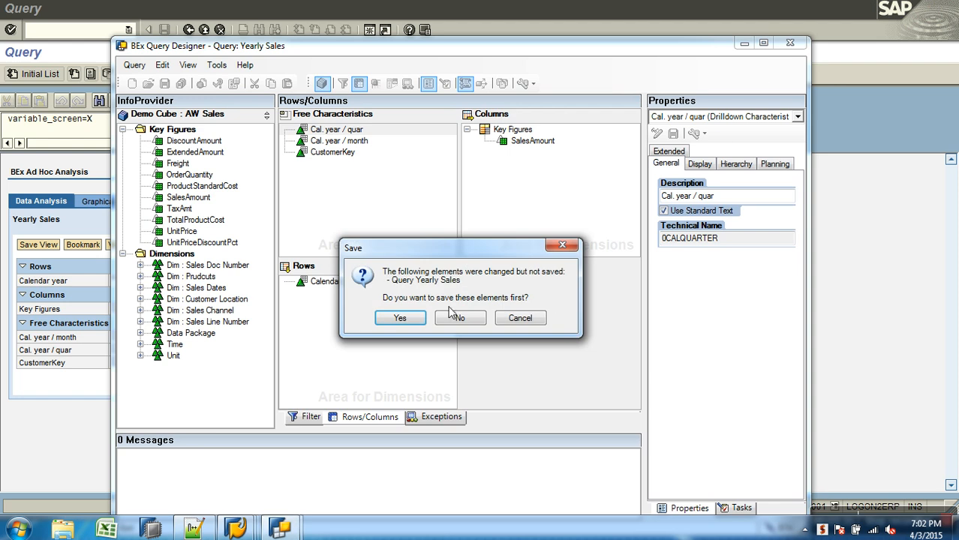
{"action": "left_click", "coordinate": [415, 319]}
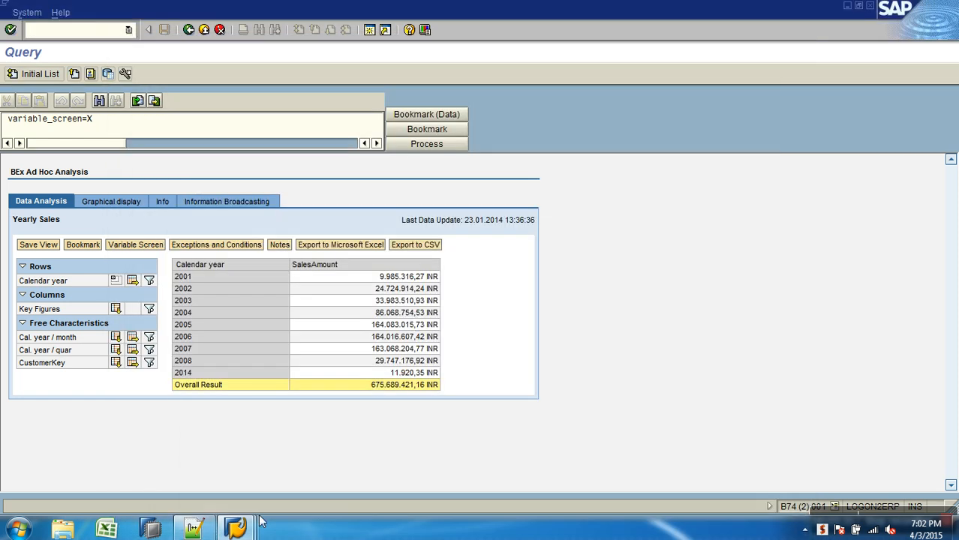
Step: Rerun the Yearly Sales query in SAP and display its exceptions and conditions
{"action": "left_click", "coordinate": [188, 29]}
{"action": "left_click", "coordinate": [25, 78]}
{"action": "left_click", "coordinate": [251, 247]}
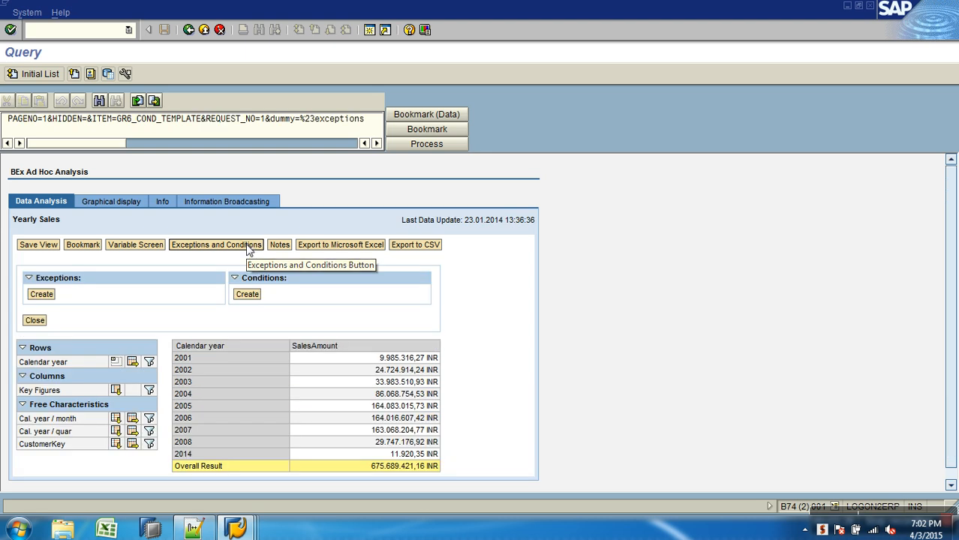
Step: Start the BEx Query Designer and log on to the SAP BW system with the account password
{"action": "left_click", "coordinate": [17, 529]}
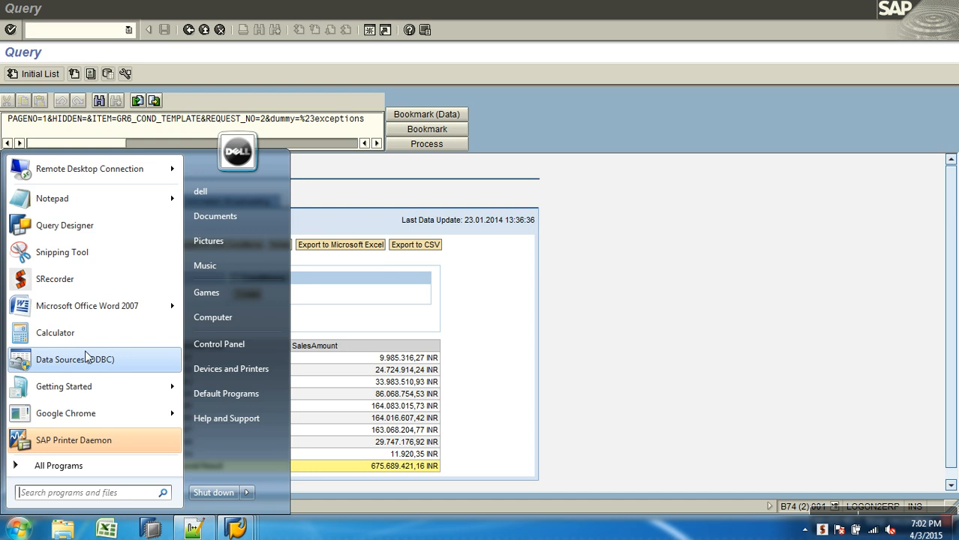
{"action": "left_click", "coordinate": [111, 225]}
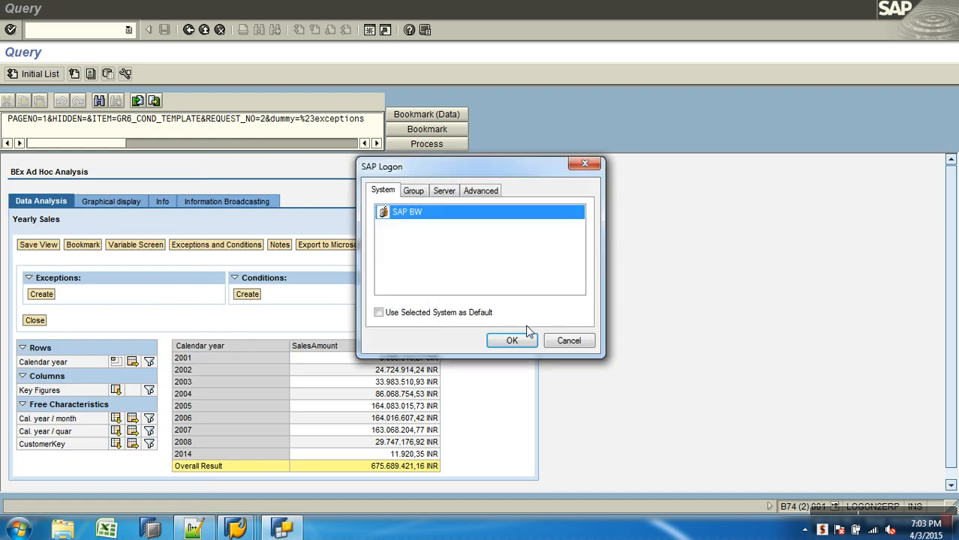
{"action": "left_click", "coordinate": [517, 339]}
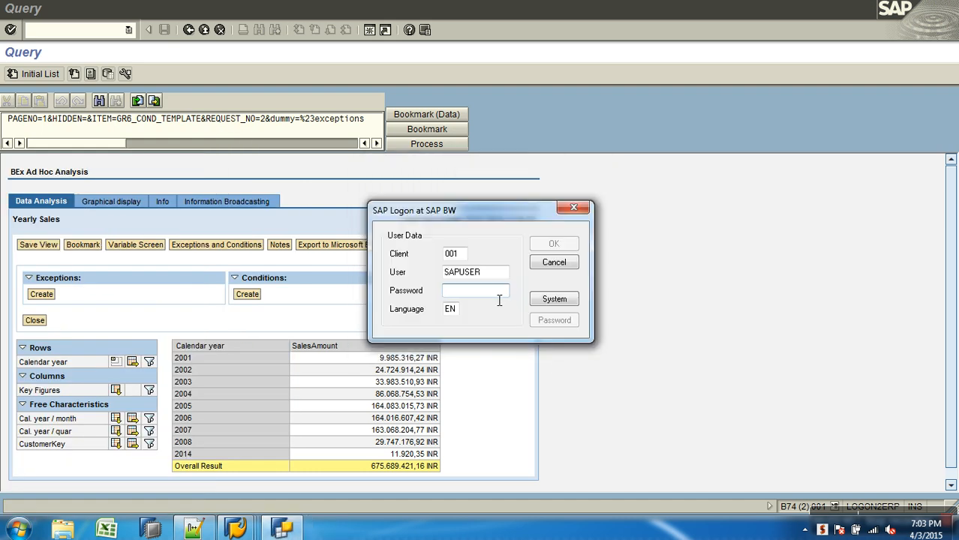
{"action": "type", "text": "**"}
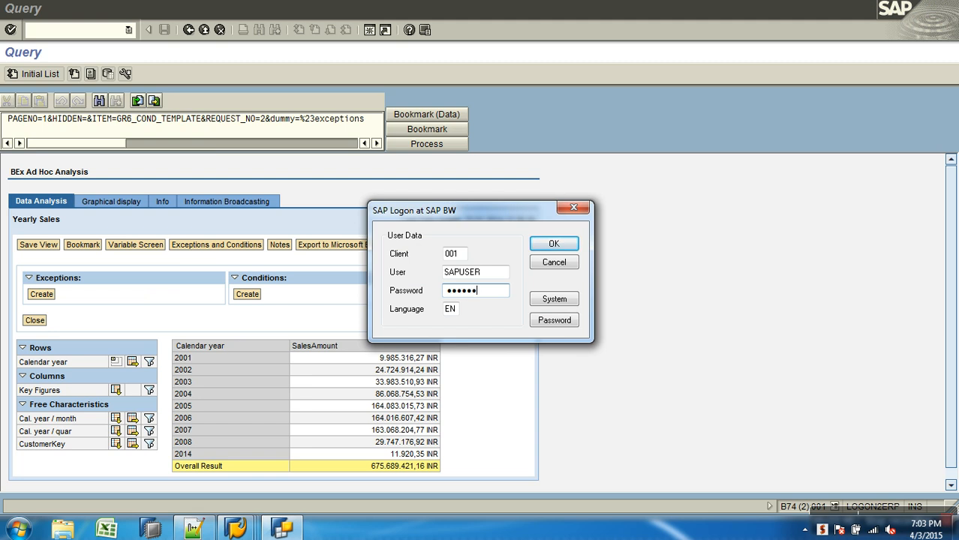
{"action": "left_click", "coordinate": [568, 249]}
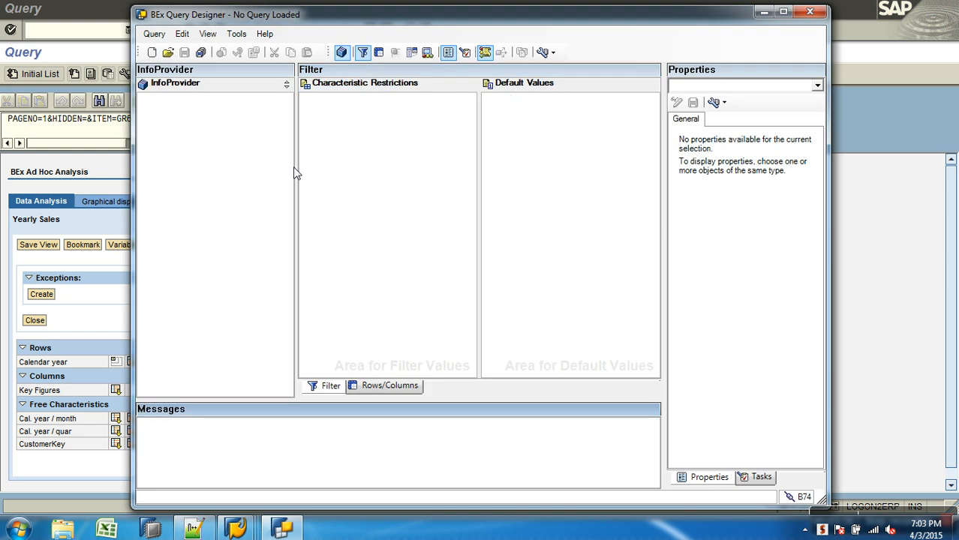
Step: Open the Yearly Sales query and show its rows and columns layout
{"action": "left_click", "coordinate": [168, 54]}
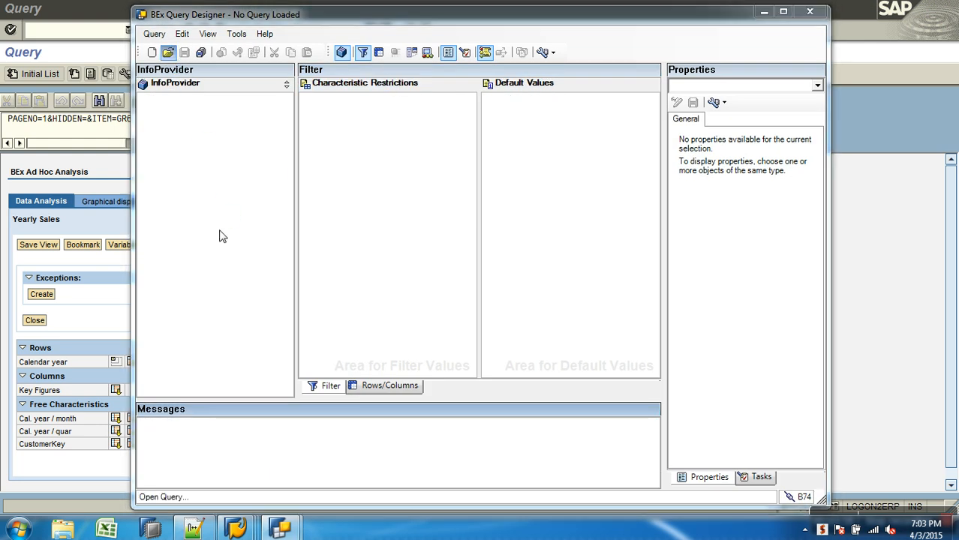
{"action": "double_click", "coordinate": [412, 184]}
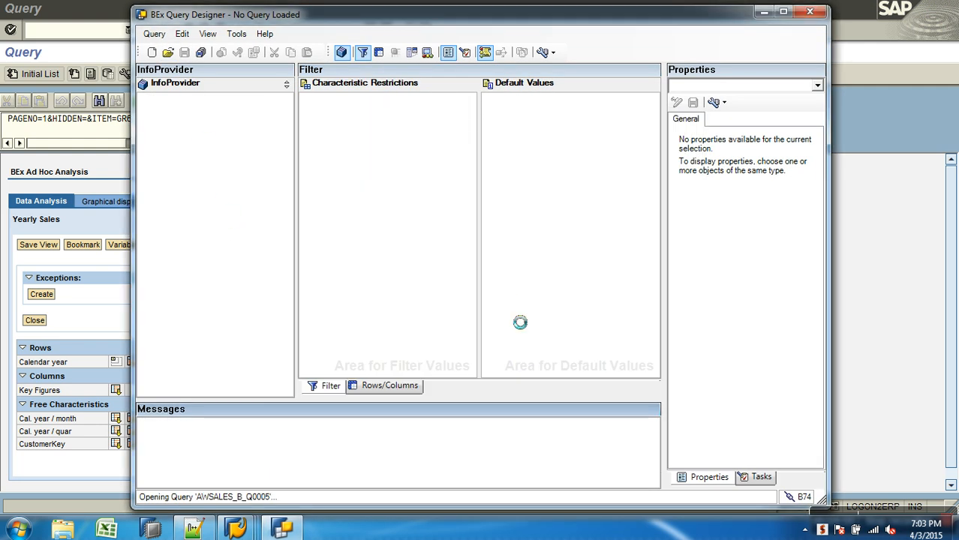
{"action": "left_click", "coordinate": [405, 385]}
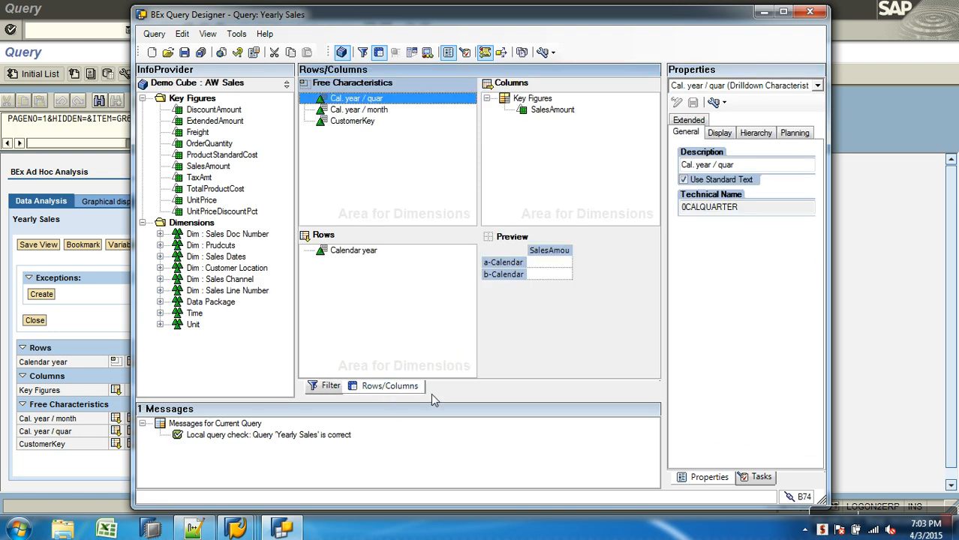
Step: Create a new exception in the Yearly Sales query and open it for editing
{"action": "left_click", "coordinate": [428, 52]}
{"action": "right_click", "coordinate": [478, 155]}
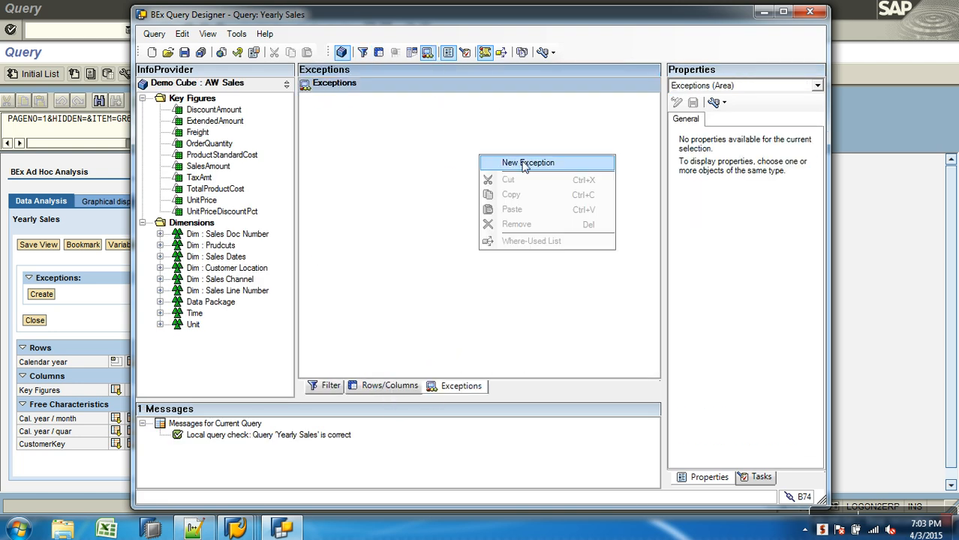
{"action": "left_click", "coordinate": [524, 163]}
{"action": "right_click", "coordinate": [373, 99]}
{"action": "left_click", "coordinate": [377, 102]}
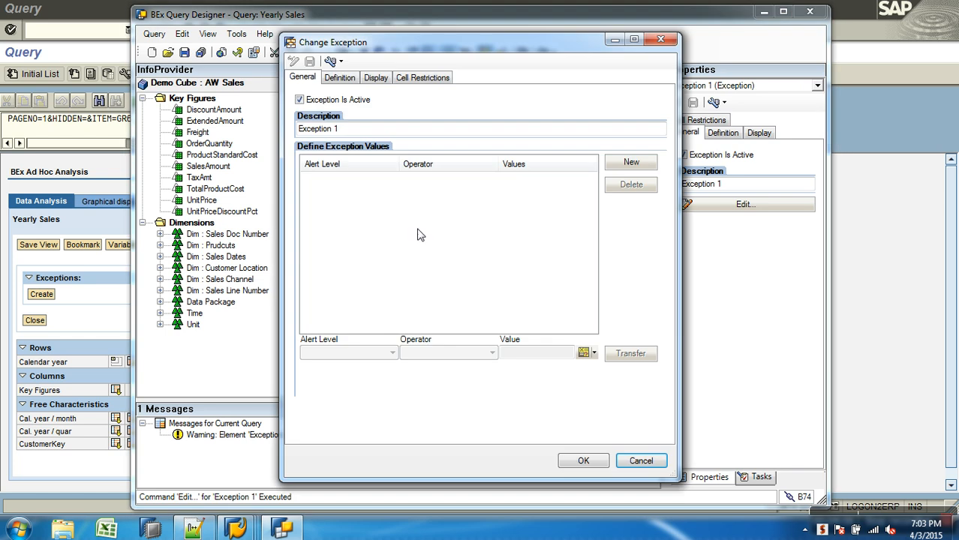
Step: Add the alert level Good 1 to the exception for values greater than 50000000
{"action": "left_click", "coordinate": [631, 162]}
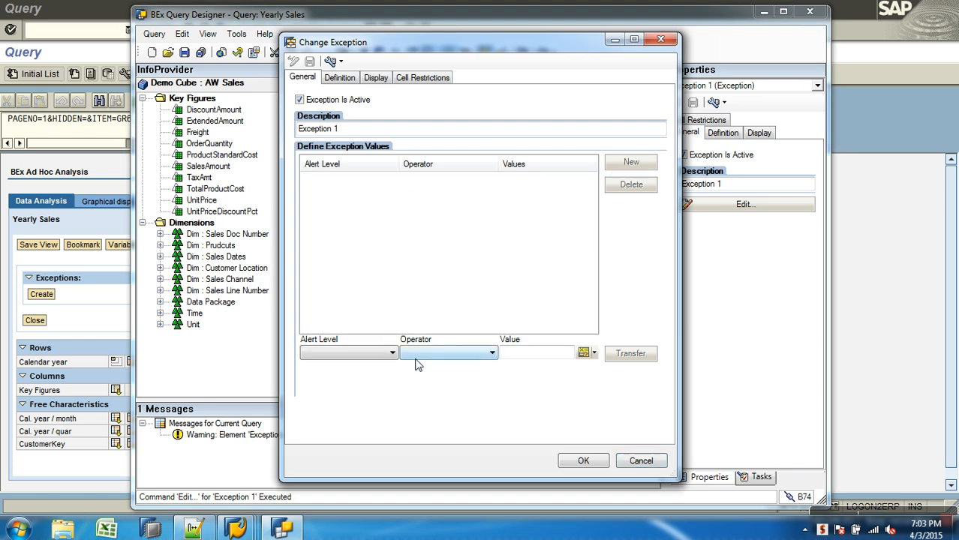
{"action": "left_click", "coordinate": [392, 353]}
{"action": "left_click", "coordinate": [364, 375]}
{"action": "left_click", "coordinate": [491, 354]}
{"action": "left_click", "coordinate": [439, 402]}
{"action": "left_click", "coordinate": [513, 357]}
{"action": "type", "text": "5000000"}
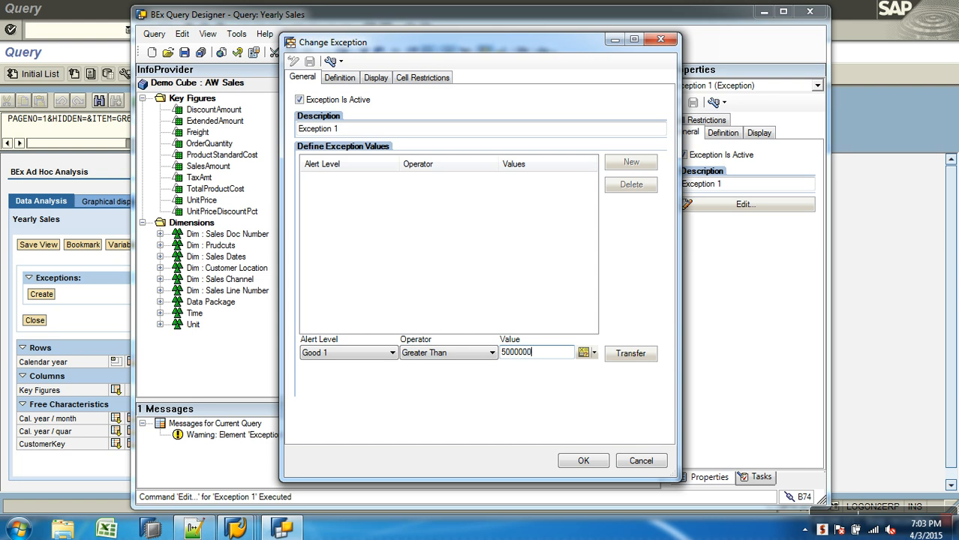
{"action": "left_click", "coordinate": [629, 358]}
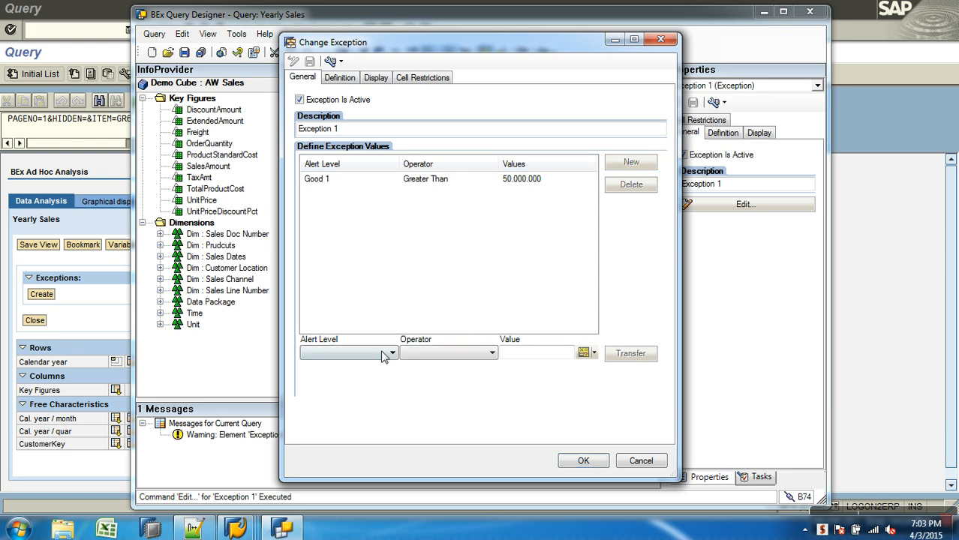
Step: Add the alert level Critical 3 to the exception for values between 10000000 and 49999999
{"action": "left_click", "coordinate": [387, 353]}
{"action": "left_click", "coordinate": [324, 419]}
{"action": "left_click", "coordinate": [450, 353]}
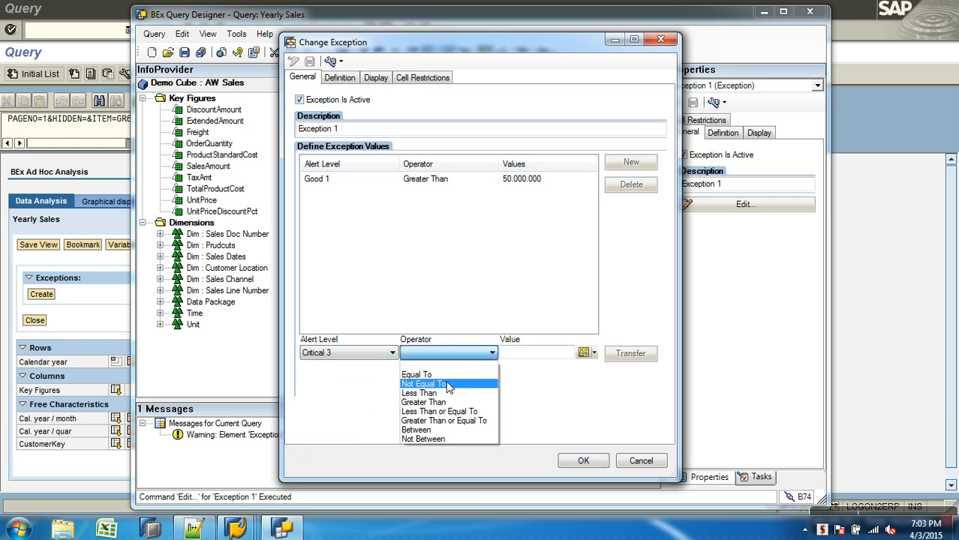
{"action": "left_click", "coordinate": [429, 430]}
{"action": "left_click", "coordinate": [520, 355]}
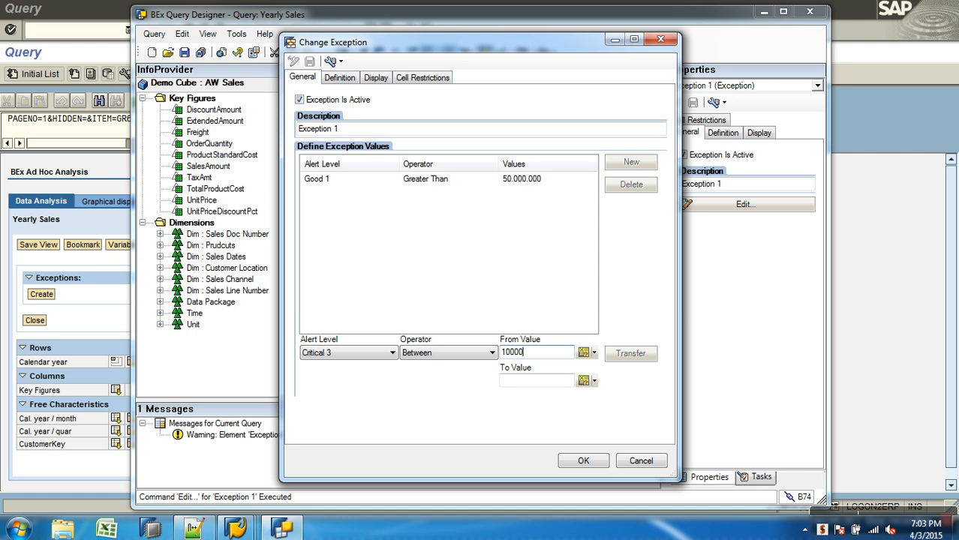
{"action": "type", "text": "10.000.000"}
{"action": "left_click", "coordinate": [527, 385]}
{"action": "type", "text": "49999999"}
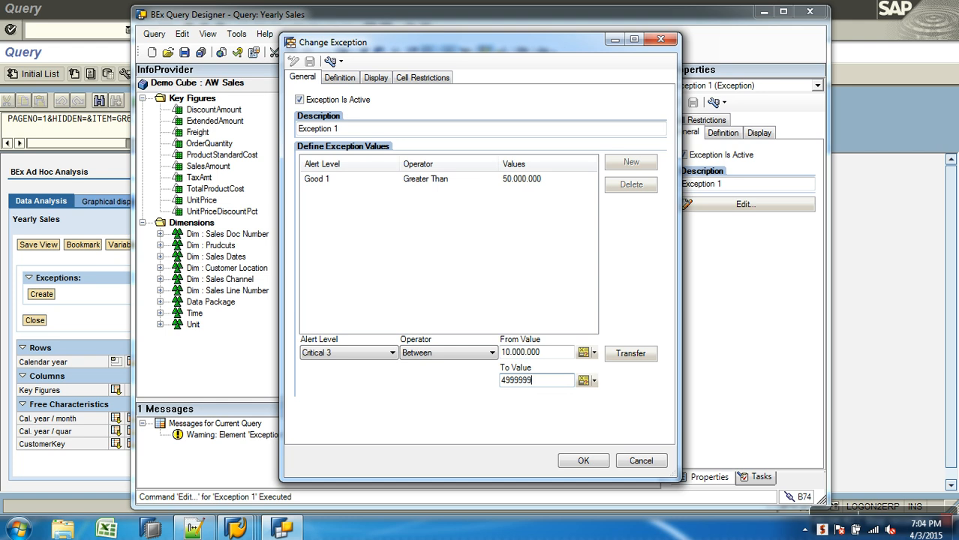
{"action": "left_click", "coordinate": [618, 360]}
Step: Add the alert level Bad 3 to the exception for values less than 10000000
{"action": "left_click", "coordinate": [632, 163]}
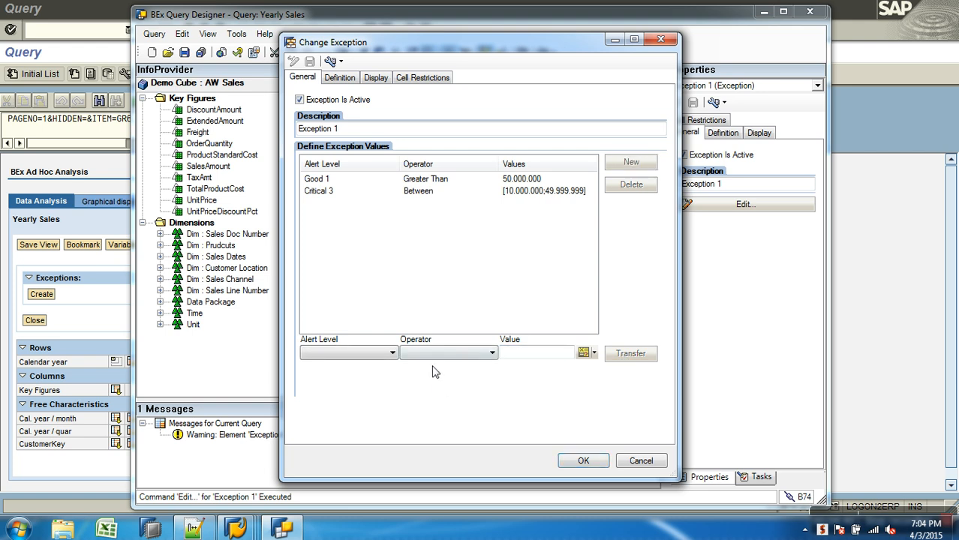
{"action": "left_click", "coordinate": [385, 354]}
{"action": "left_click", "coordinate": [324, 448]}
{"action": "left_click", "coordinate": [465, 353]}
{"action": "left_click", "coordinate": [436, 393]}
{"action": "left_click", "coordinate": [544, 356]}
{"action": "type", "text": "10000000"}
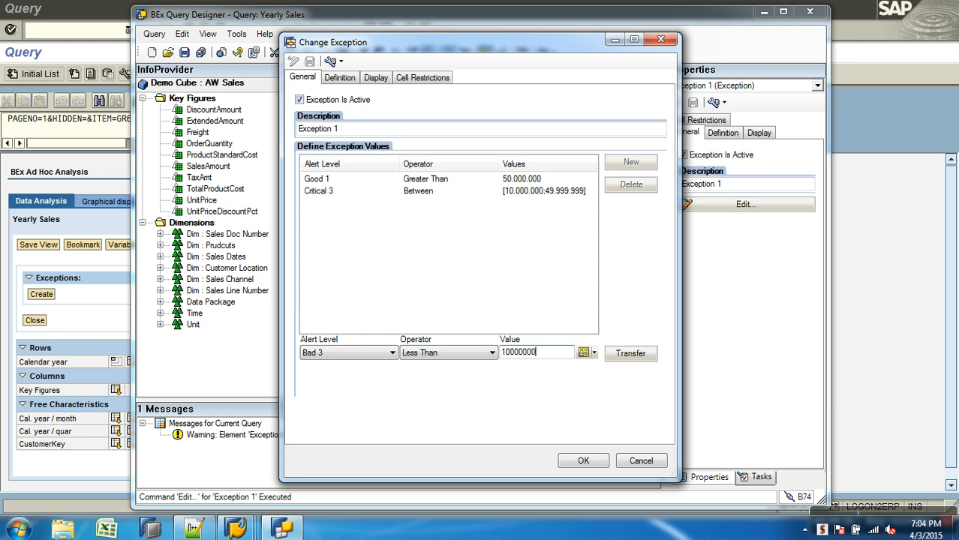
{"action": "left_click", "coordinate": [630, 353]}
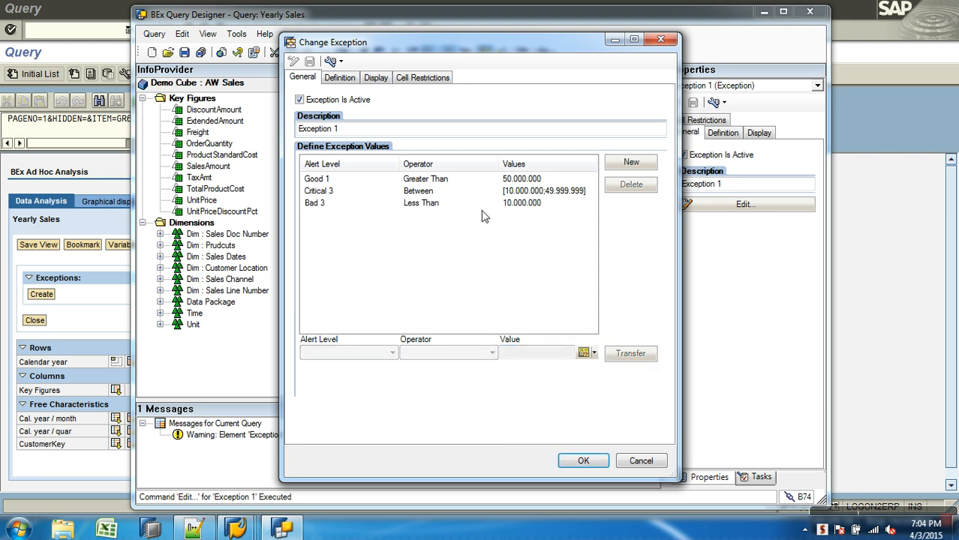
Step: Define the exception on the SalesAmount key figure, confirm it and save the query
{"action": "left_click", "coordinate": [330, 78]}
{"action": "left_click", "coordinate": [363, 121]}
{"action": "left_click", "coordinate": [331, 141]}
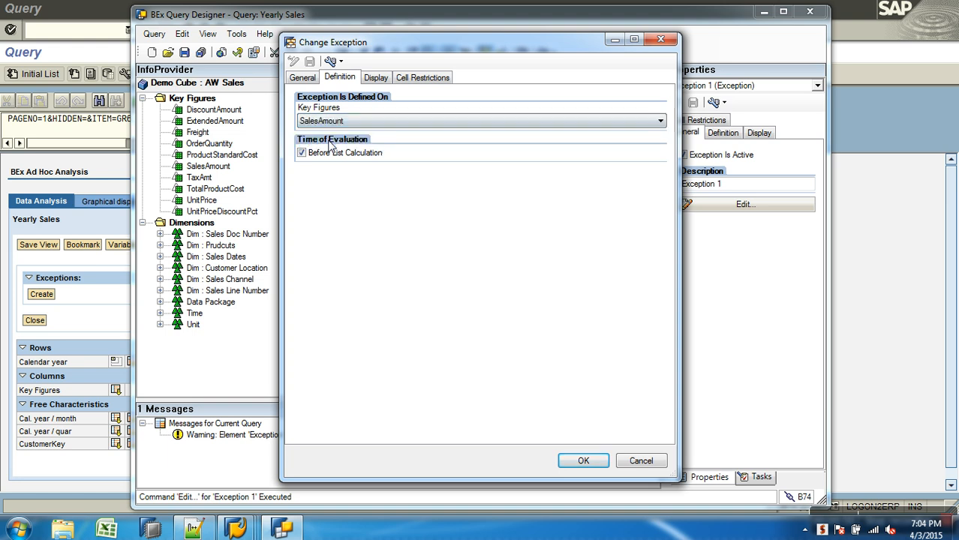
{"action": "left_click", "coordinate": [579, 461]}
{"action": "left_click", "coordinate": [183, 52]}
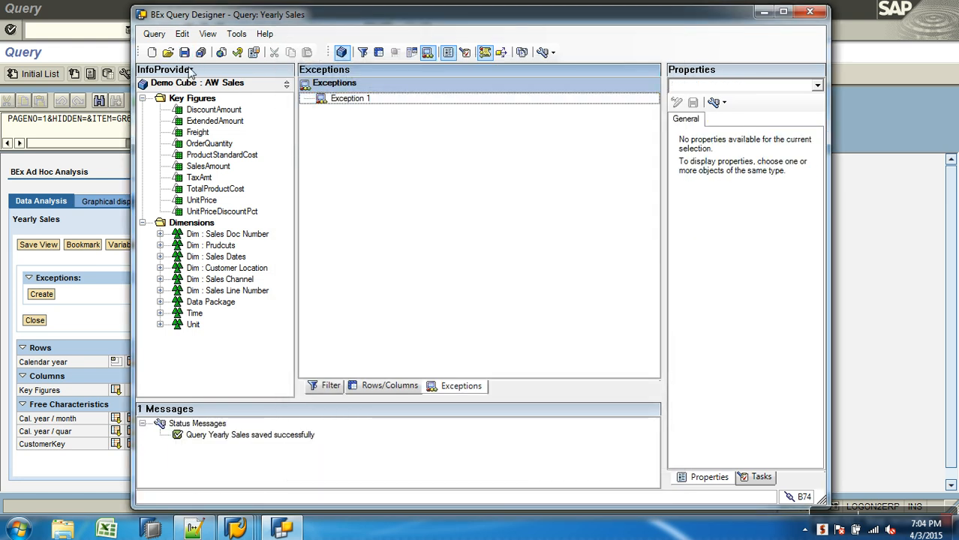
Step: Switch back to the SAP Query window and rerun the Yearly Sales query to check the alert colours
{"action": "left_click", "coordinate": [885, 272]}
{"action": "left_click", "coordinate": [190, 30]}
{"action": "left_click", "coordinate": [29, 78]}
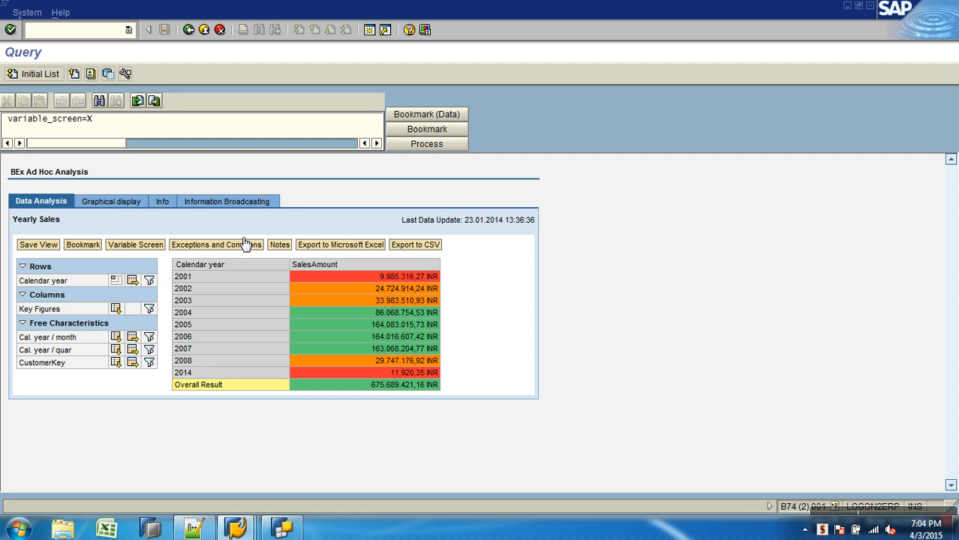
Step: Display the exceptions and conditions, deactivate and reactivate Exception 1 twice to compare the report, and close the exceptions area
{"action": "left_click", "coordinate": [209, 248]}
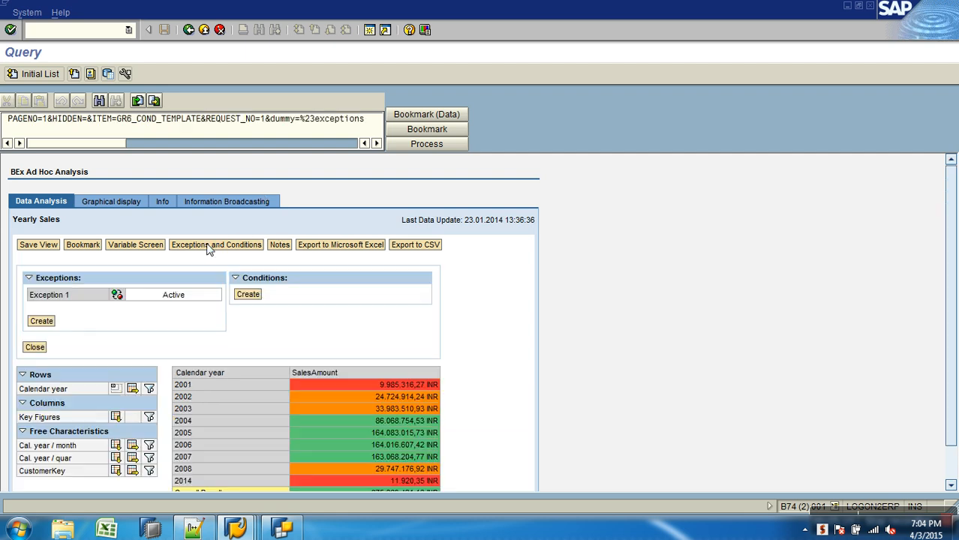
{"action": "left_click", "coordinate": [120, 297]}
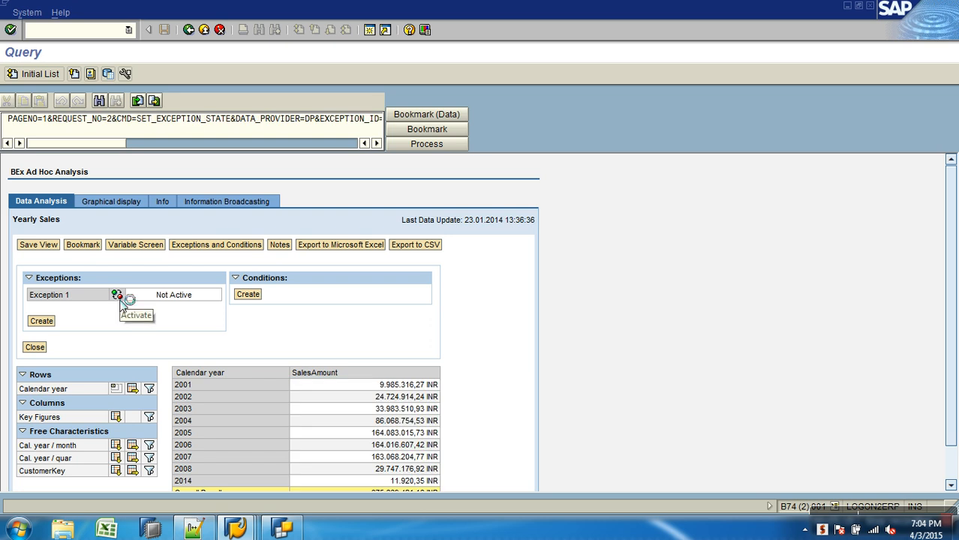
{"action": "left_click", "coordinate": [120, 297]}
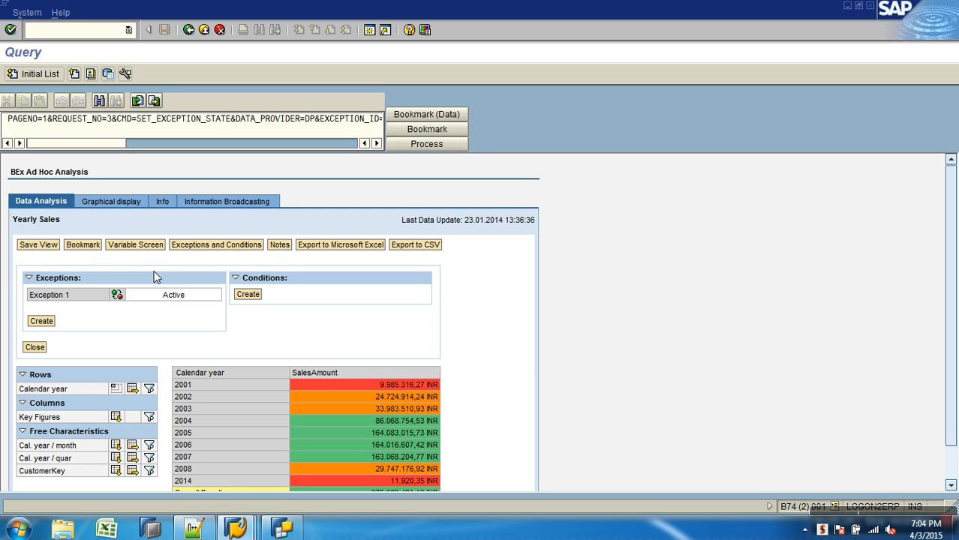
{"action": "left_click", "coordinate": [120, 298]}
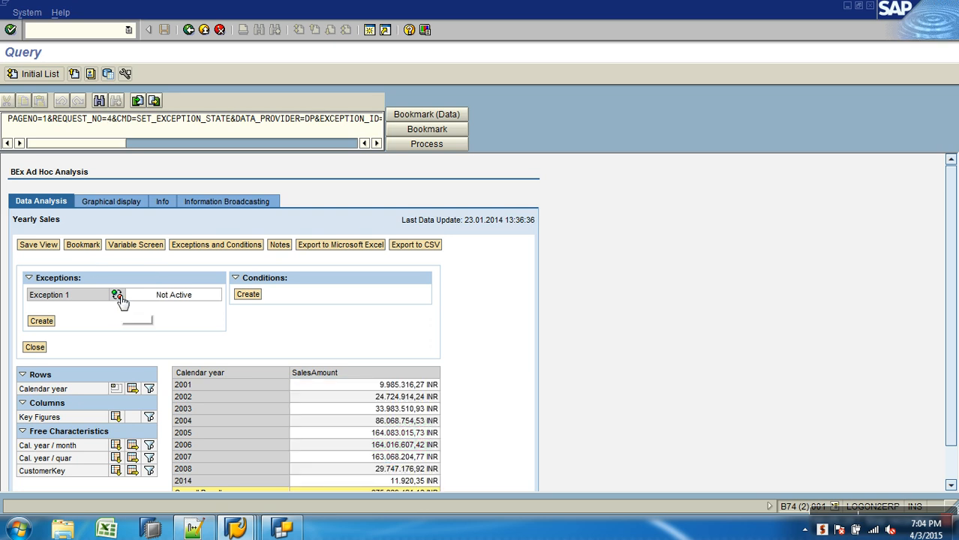
{"action": "left_click", "coordinate": [120, 297]}
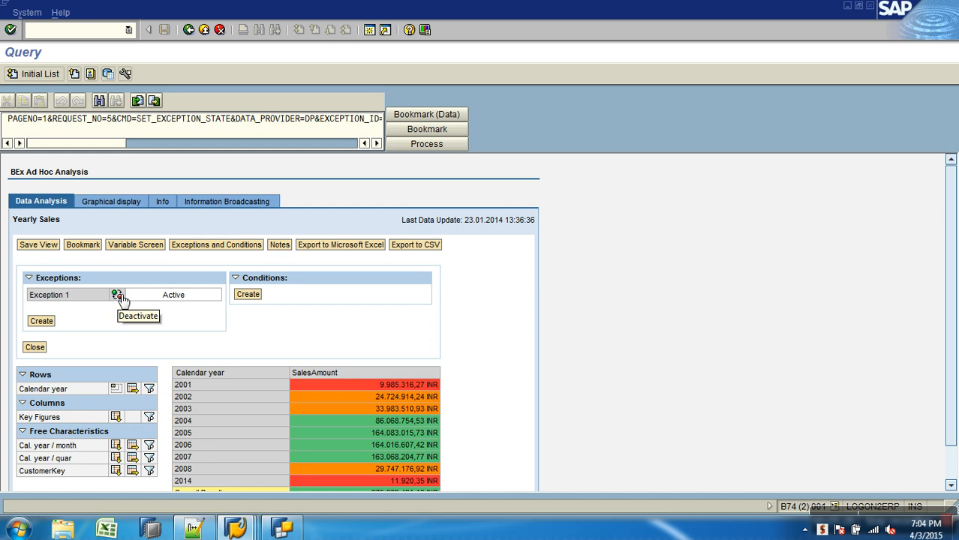
{"action": "left_click", "coordinate": [35, 347]}
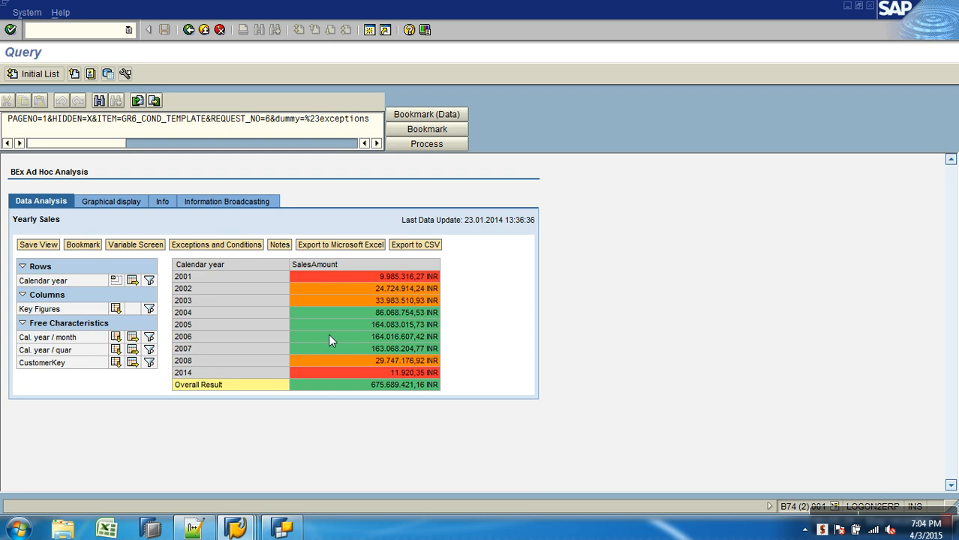
Step: Switch to BEx Query Designer, add OrderQuantity and TotalProductCost to the Yearly Sales columns, save, and rerun the query in the SAP window
{"action": "left_click", "coordinate": [291, 526]}
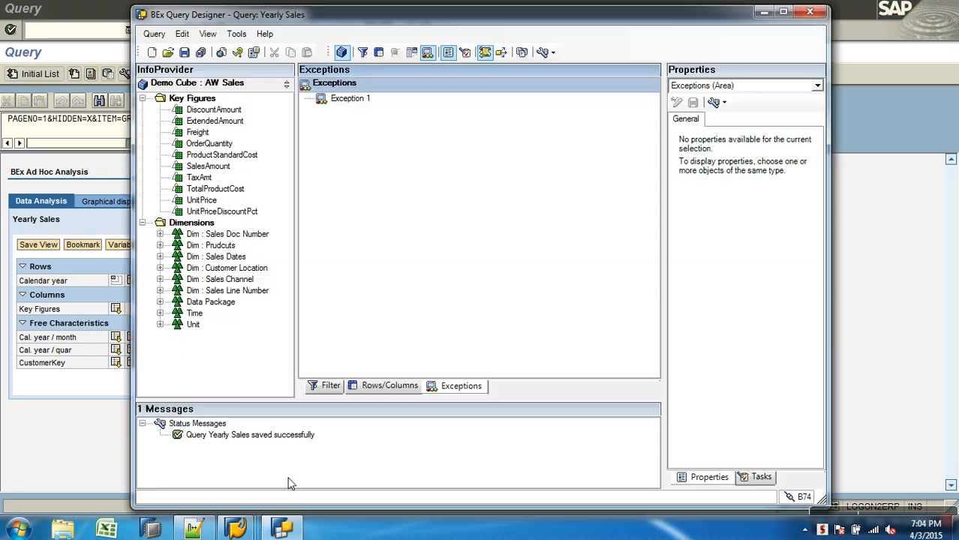
{"action": "left_click", "coordinate": [399, 386]}
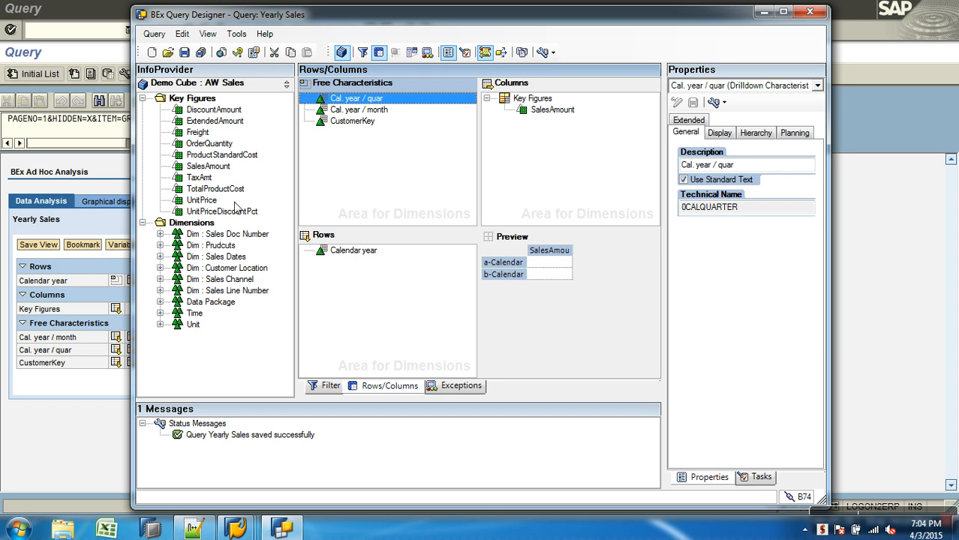
{"action": "left_click", "coordinate": [211, 146]}
{"action": "left_click_drag", "start_coordinate": [219, 147], "coordinate": [528, 136]}
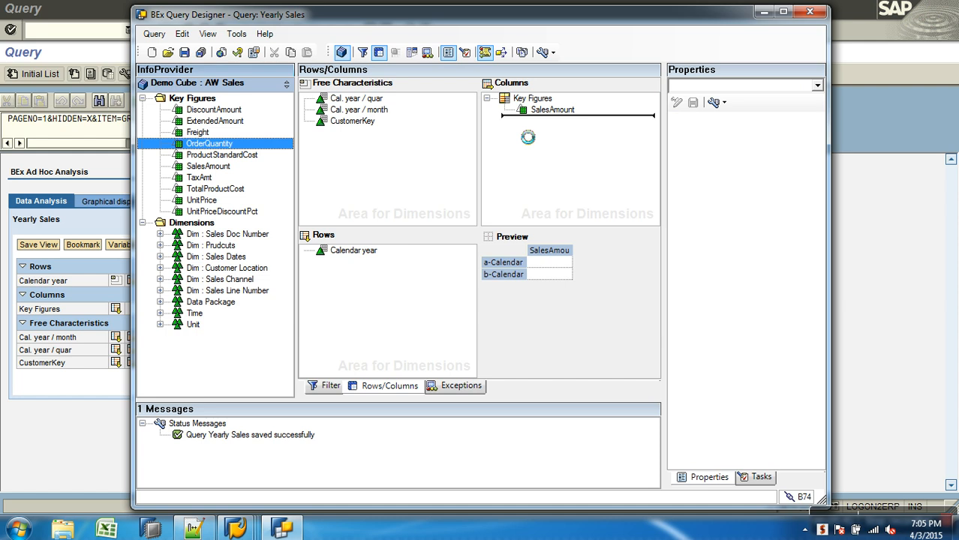
{"action": "left_click_drag", "start_coordinate": [216, 194], "coordinate": [529, 143]}
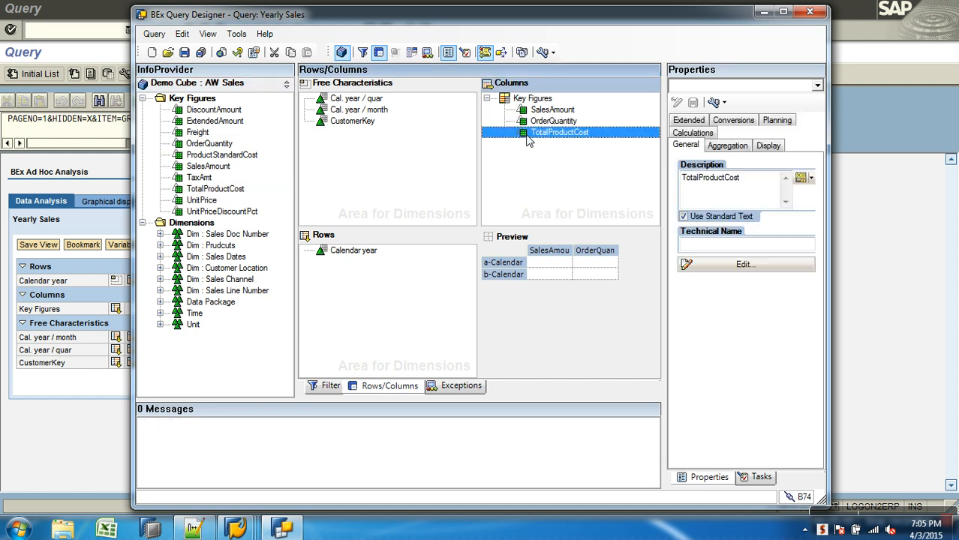
{"action": "left_click", "coordinate": [184, 53]}
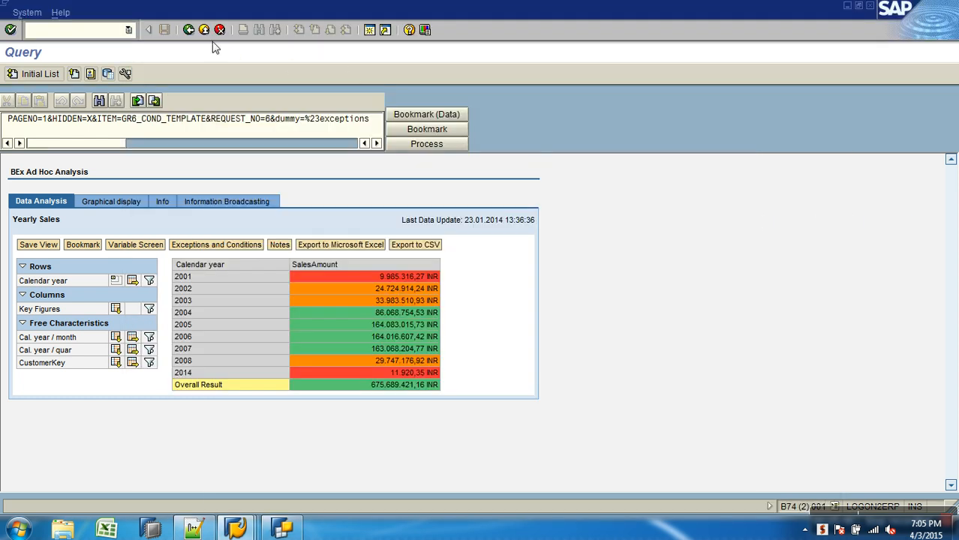
{"action": "left_click", "coordinate": [188, 29]}
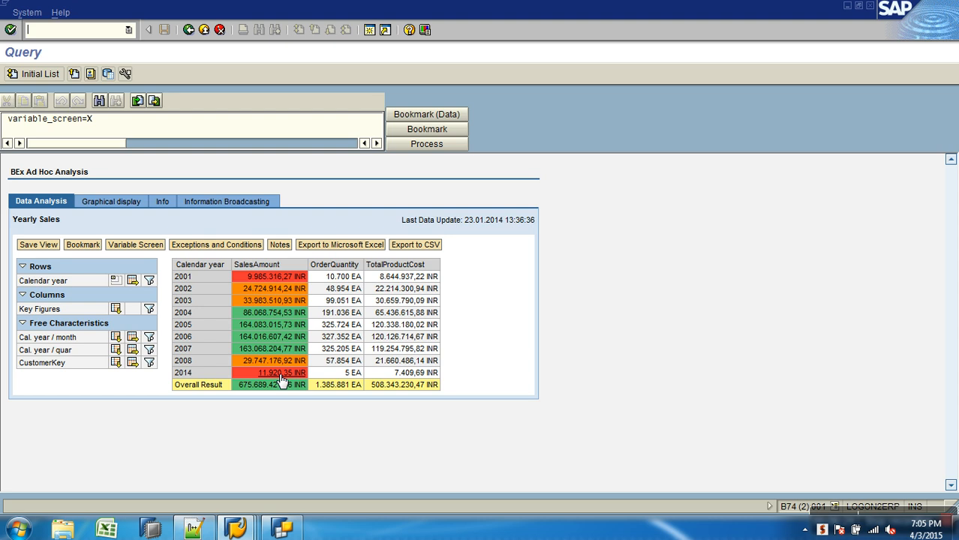
Step: Switch back to BEx Query Designer and set Exception 1's key figure display to All Structure Elements
{"action": "left_click", "coordinate": [294, 527]}
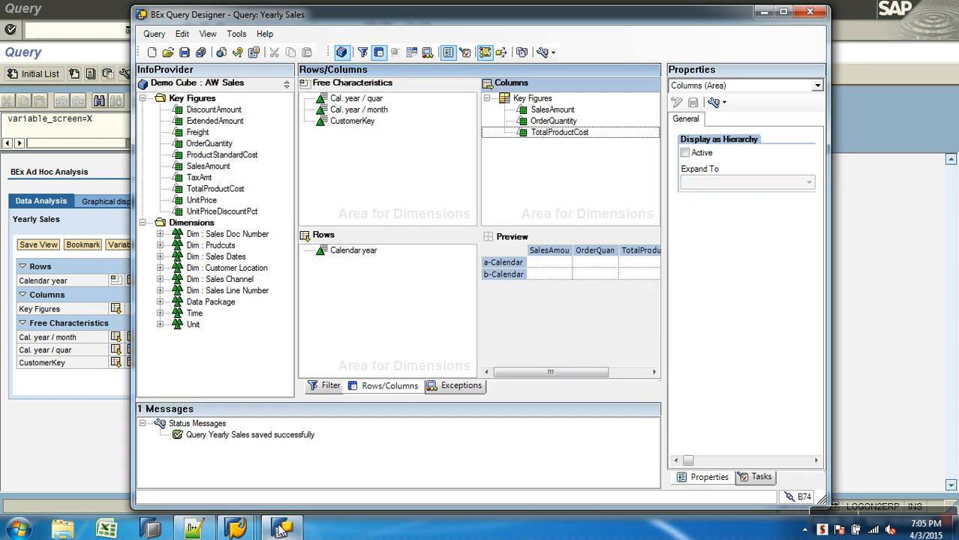
{"action": "left_click", "coordinate": [459, 386]}
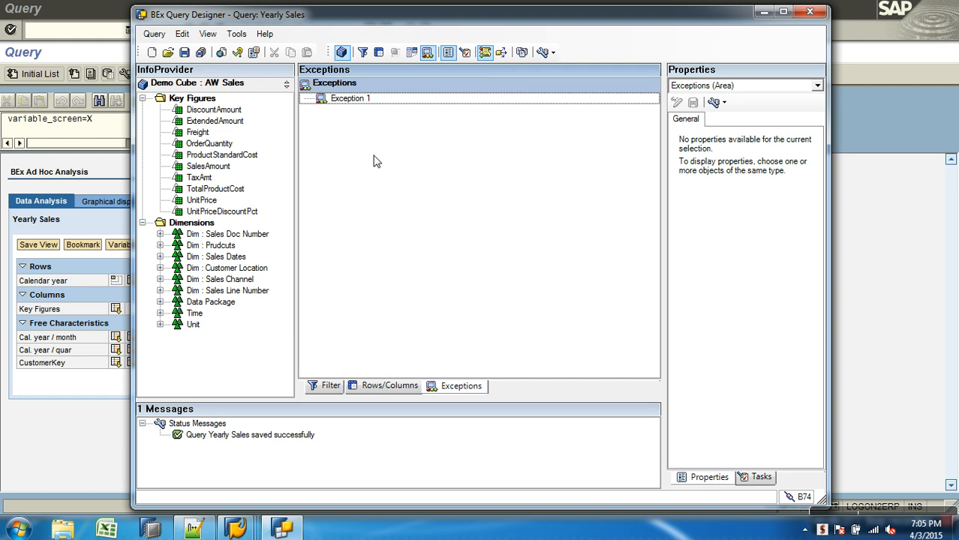
{"action": "right_click", "coordinate": [344, 100]}
{"action": "left_click", "coordinate": [382, 108]}
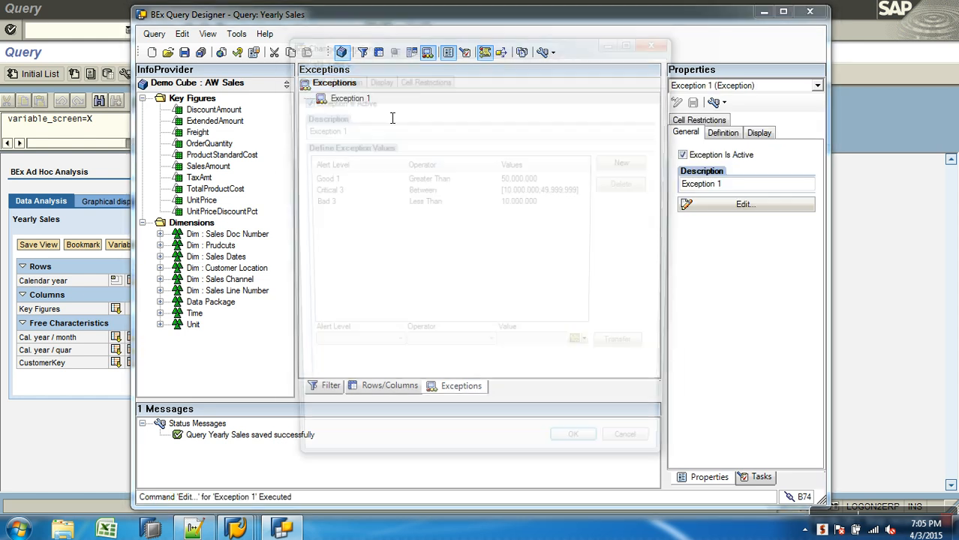
{"action": "left_click", "coordinate": [339, 81]}
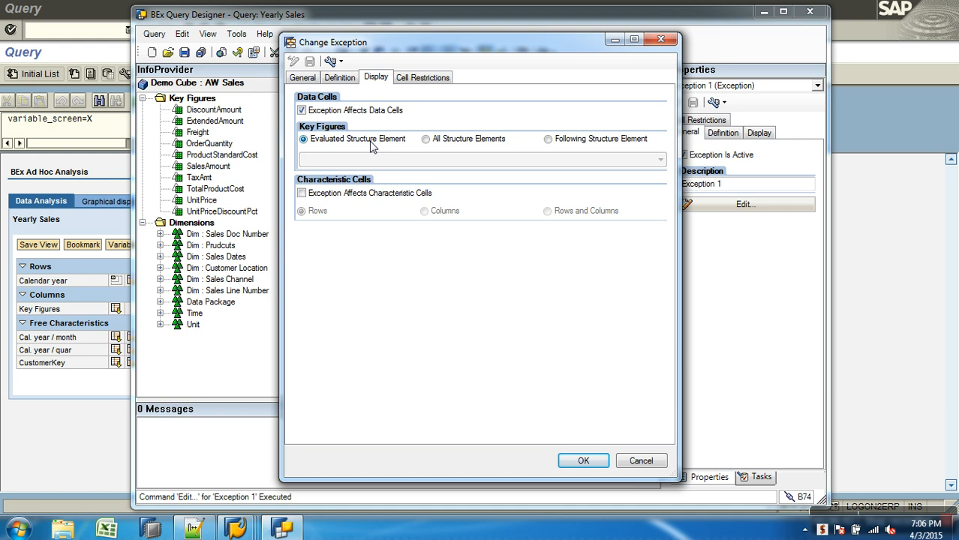
{"action": "left_click", "coordinate": [434, 143]}
{"action": "left_click", "coordinate": [569, 456]}
Step: Review the Key Figures structure in the columns and try to save the query, declining the detailed error description
{"action": "left_click", "coordinate": [398, 386]}
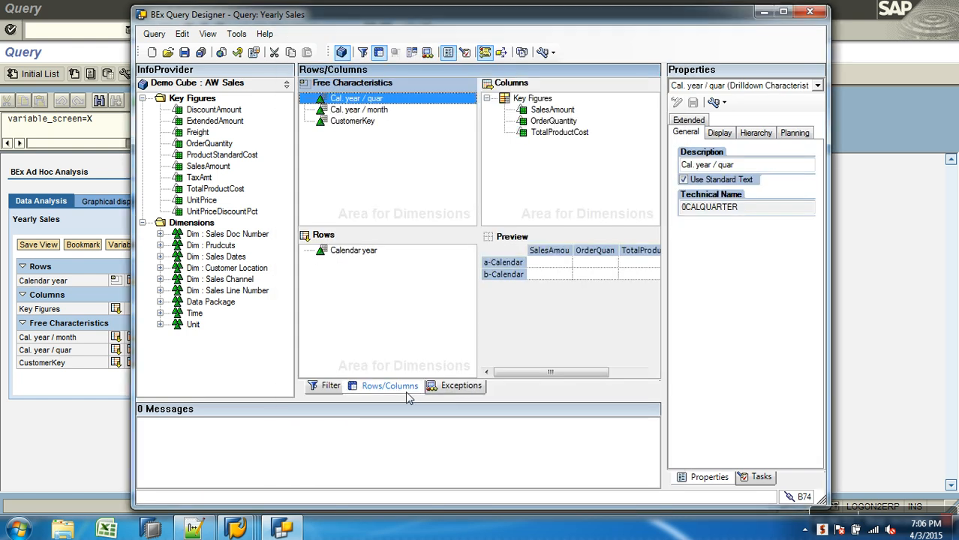
{"action": "left_click", "coordinate": [535, 98]}
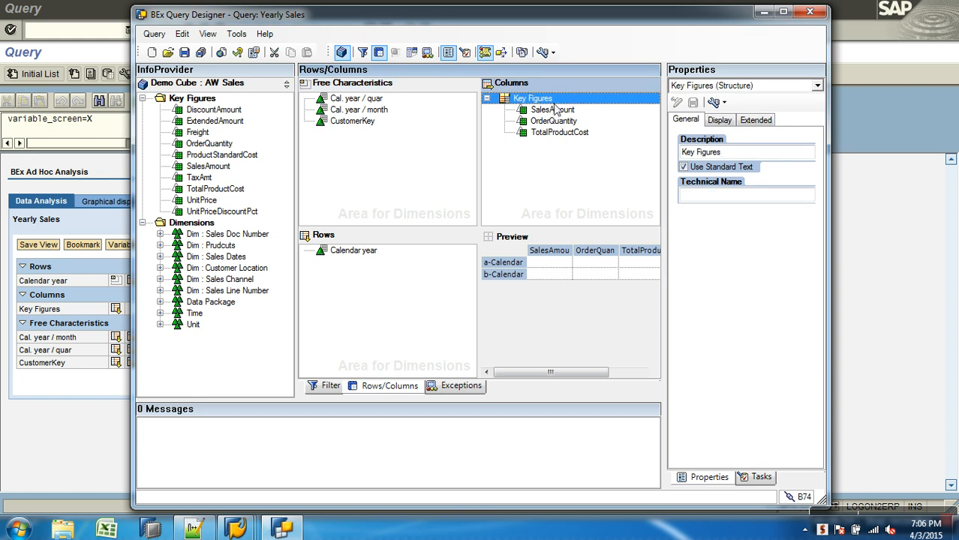
{"action": "left_click", "coordinate": [486, 98]}
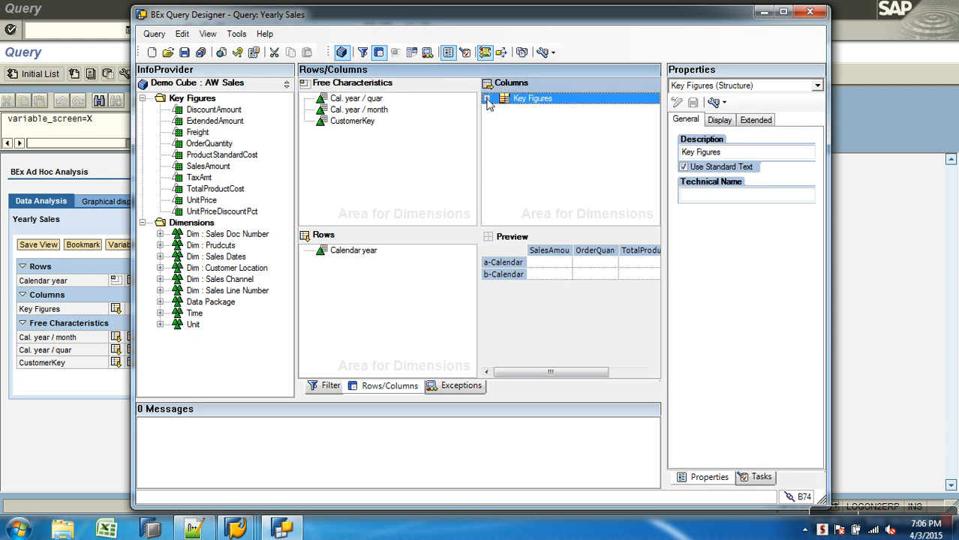
{"action": "left_click", "coordinate": [486, 99]}
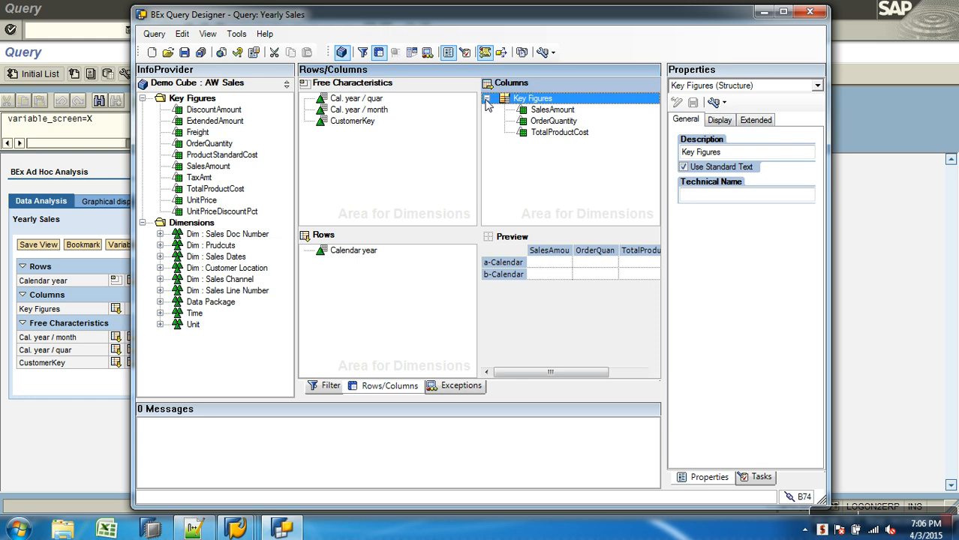
{"action": "left_click", "coordinate": [183, 52]}
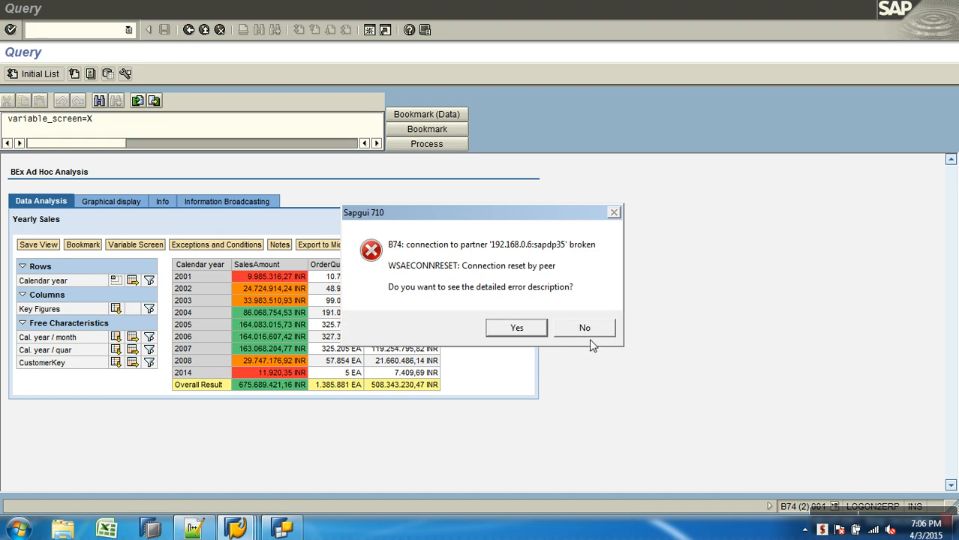
{"action": "left_click", "coordinate": [584, 328]}
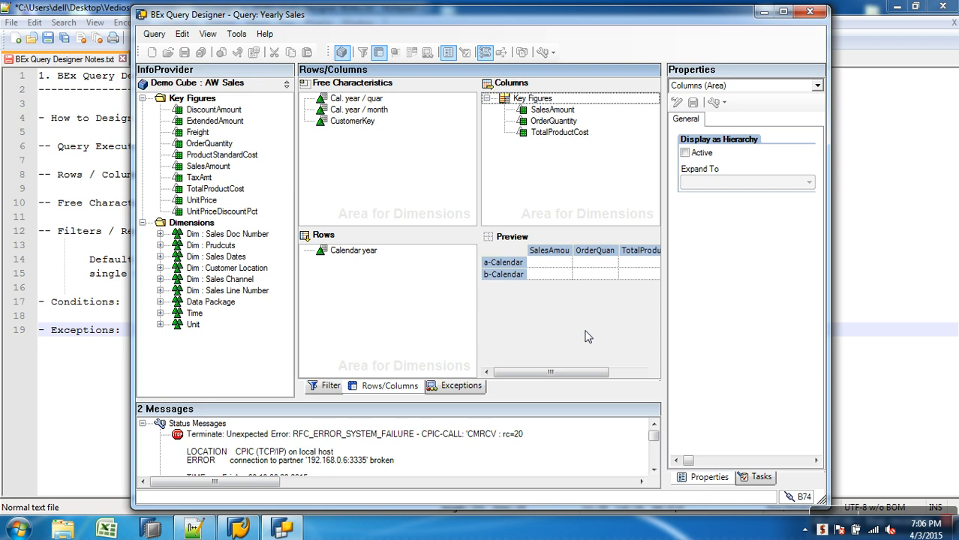
Step: Open SAP Logon and log on to the SAP BW system, client 001, with the user name and account password
{"action": "left_click", "coordinate": [240, 525]}
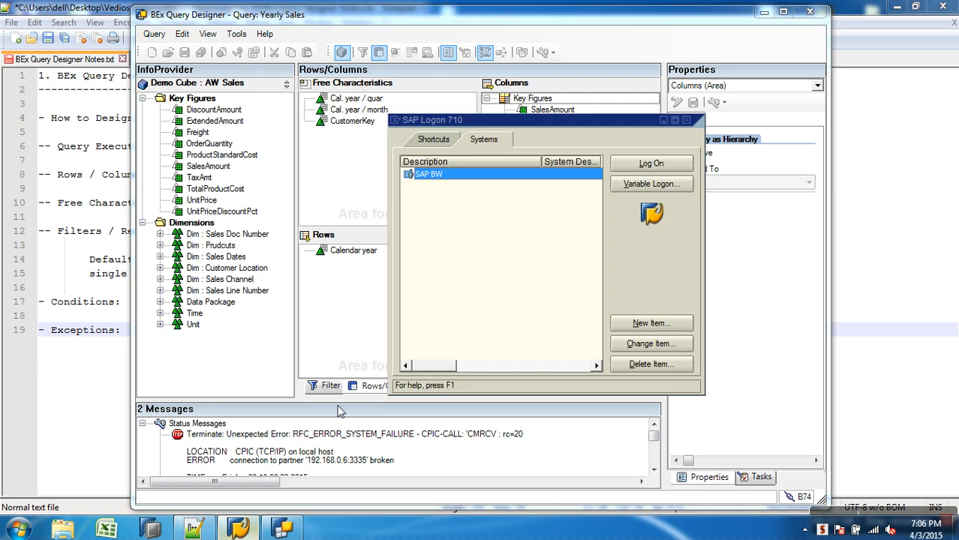
{"action": "left_click", "coordinate": [662, 162]}
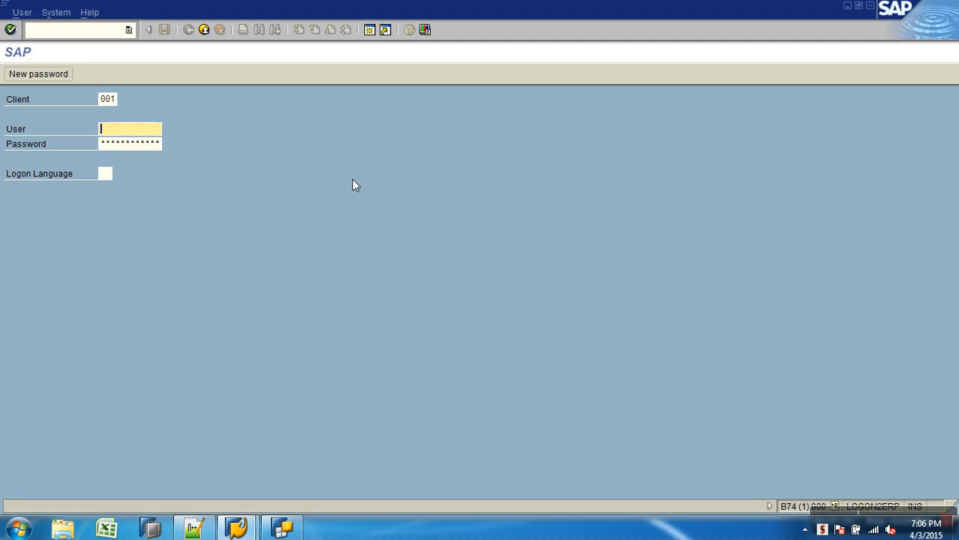
{"action": "type", "text": "sapuser"}
{"action": "key", "text": "Tab"}
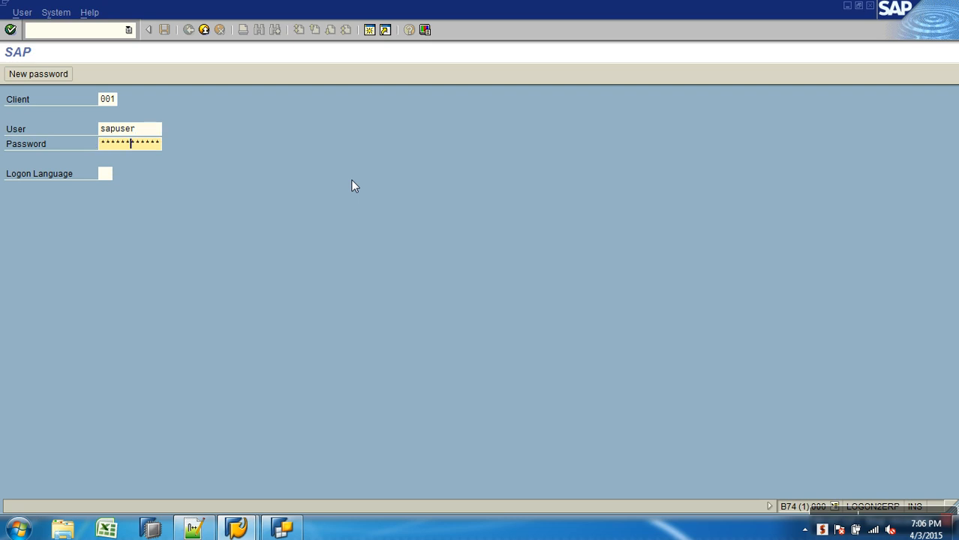
{"action": "key", "text": "Return"}
{"action": "left_click", "coordinate": [282, 345]}
{"action": "key", "text": "Return"}
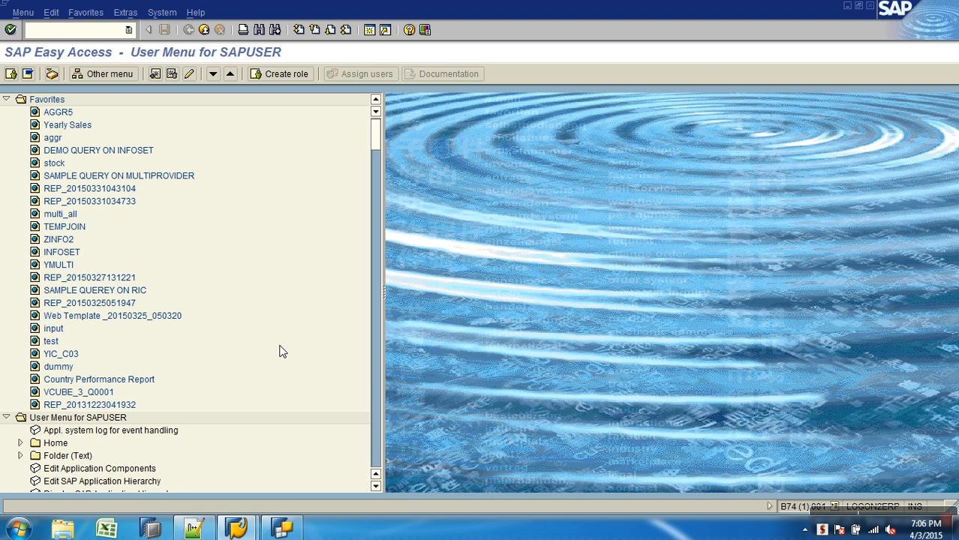
Step: Open the Data Warehousing Workbench and start the Query Monitor in a second session
{"action": "key", "text": "Return"}
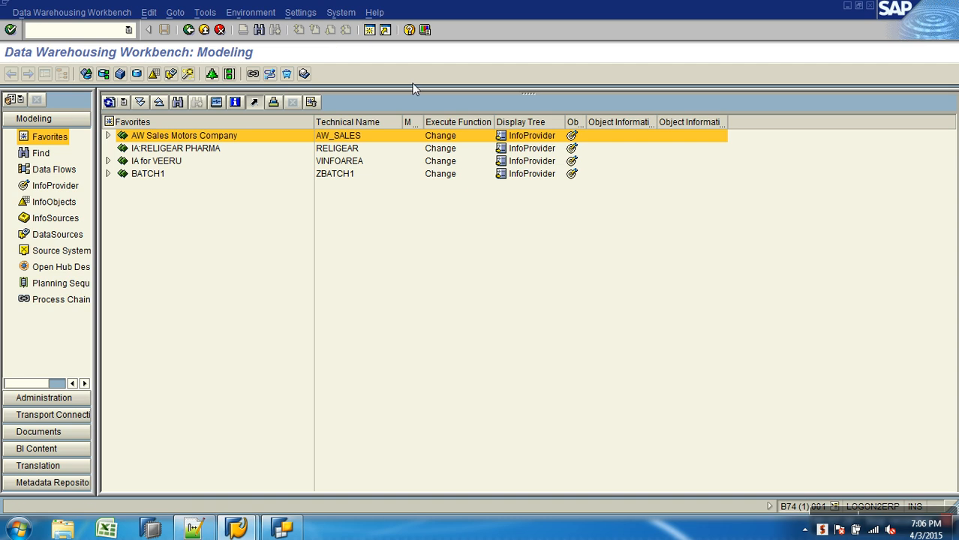
{"action": "key", "text": "F3"}
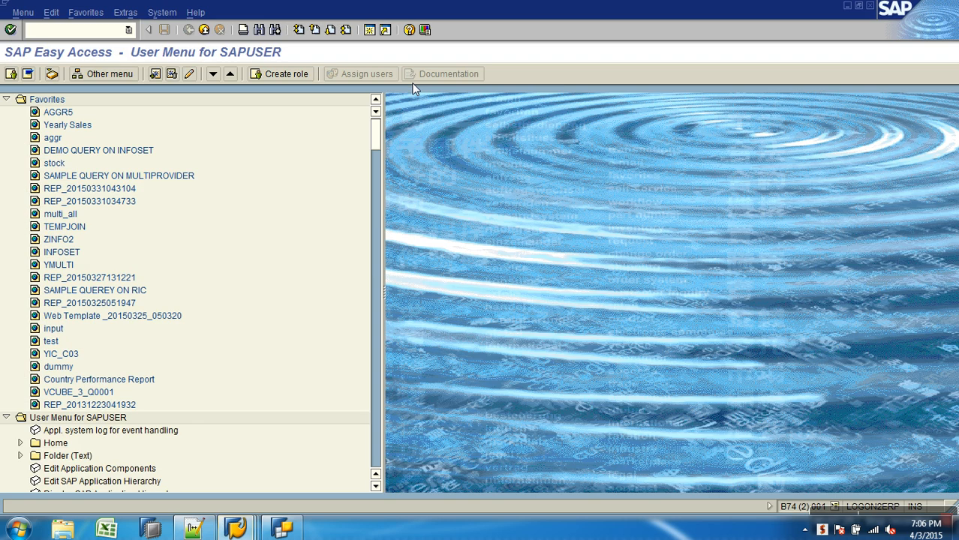
{"action": "key", "text": "Return"}
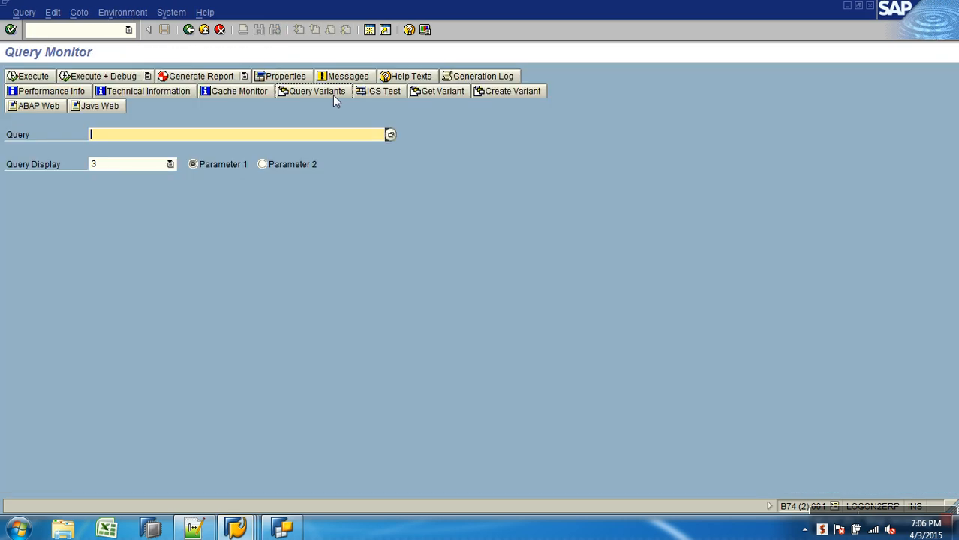
Step: Execute the query AWSALES_B_Q0005 in the Query Monitor with the query display set to HTML
{"action": "left_click", "coordinate": [169, 151]}
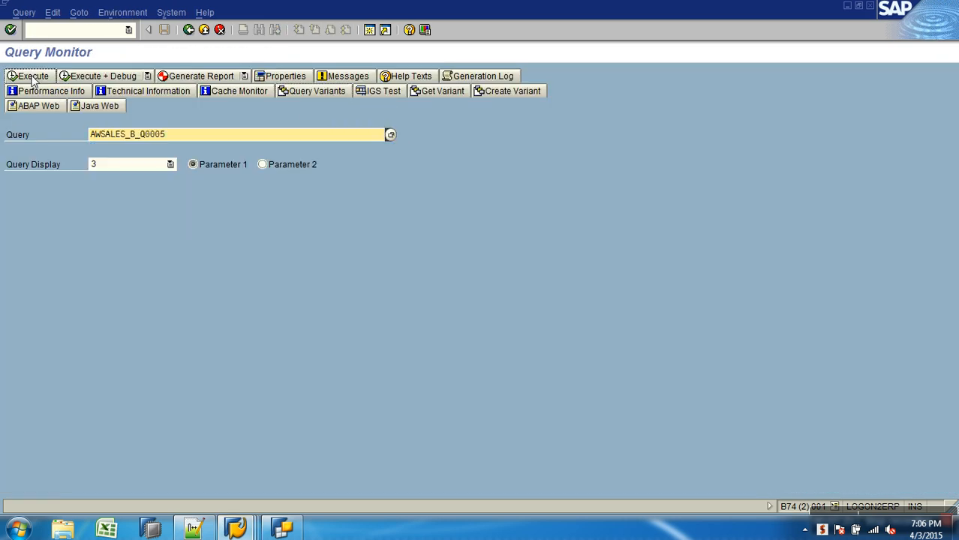
{"action": "left_click", "coordinate": [136, 167]}
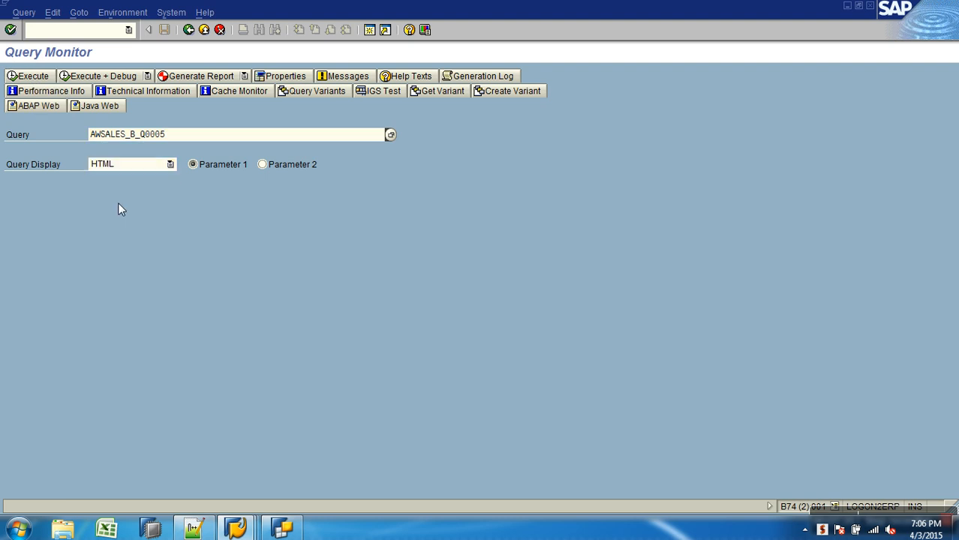
{"action": "left_click", "coordinate": [122, 201]}
{"action": "left_click", "coordinate": [33, 77]}
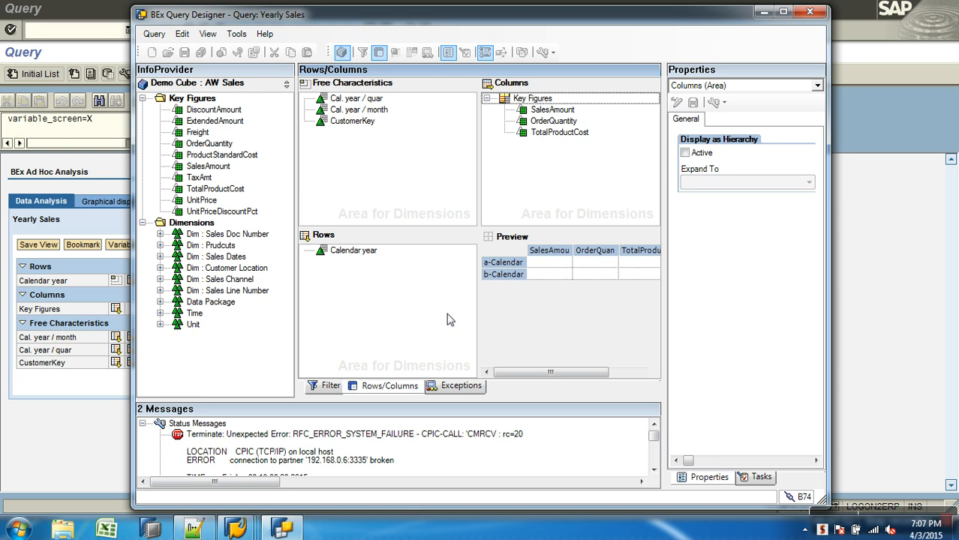
Step: Close BEx Query Designer, choosing to save Yearly Sales, and restart it, logging on to SAP BW with the account password
{"action": "left_click", "coordinate": [809, 11]}
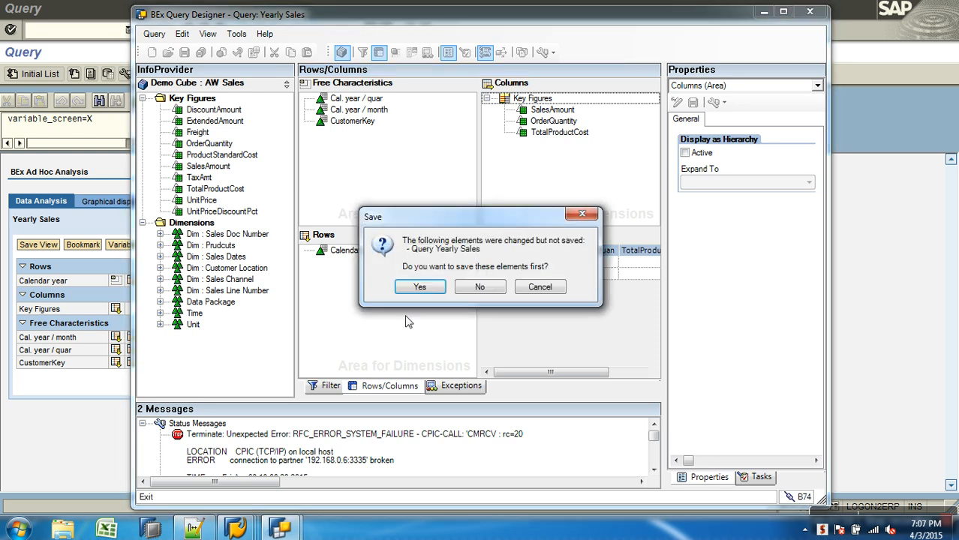
{"action": "left_click", "coordinate": [419, 287]}
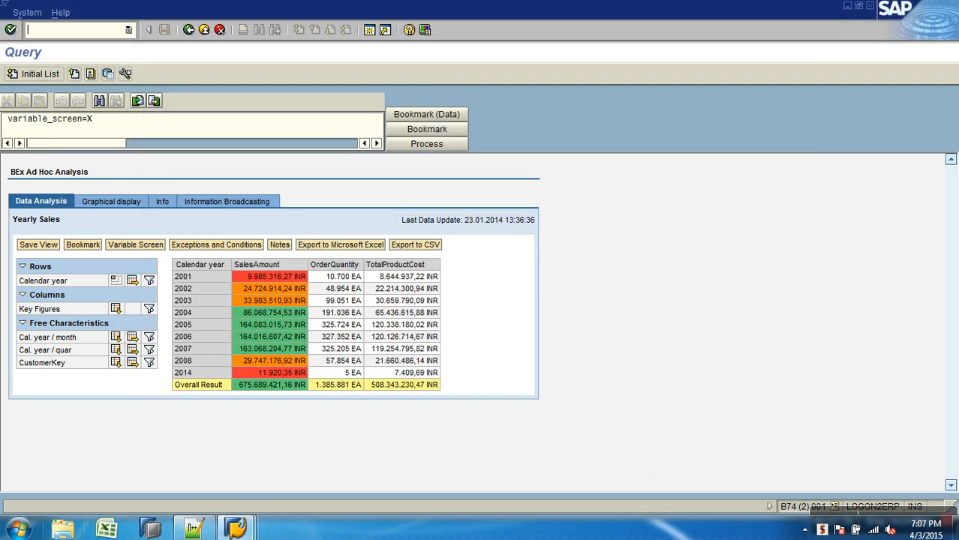
{"action": "left_click", "coordinate": [18, 529]}
{"action": "left_click", "coordinate": [74, 221]}
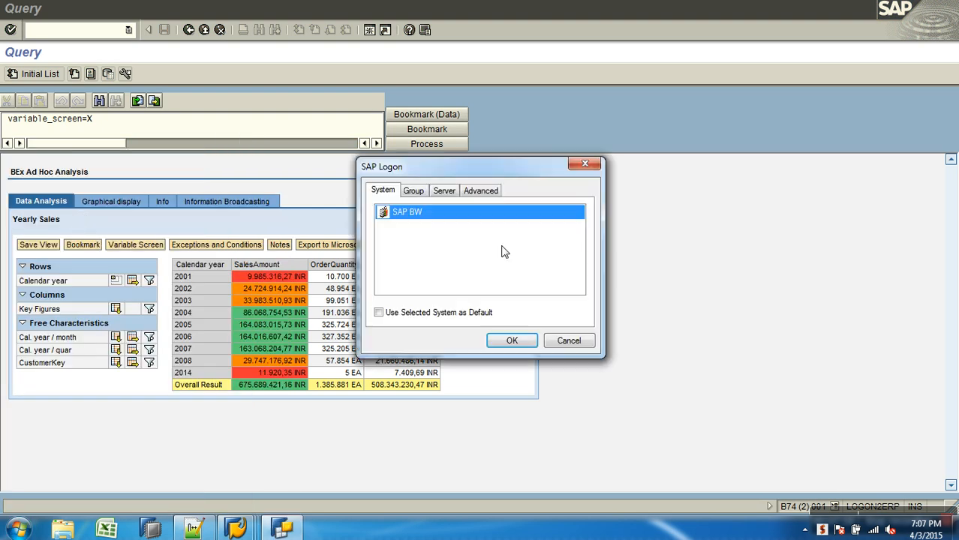
{"action": "left_click", "coordinate": [524, 340]}
{"action": "type", "text": "••"}
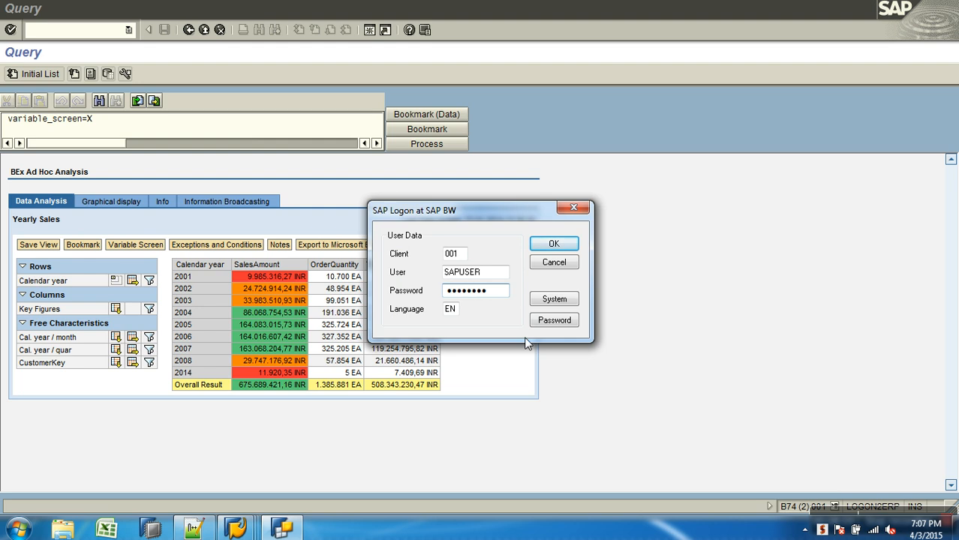
{"action": "left_click", "coordinate": [564, 243]}
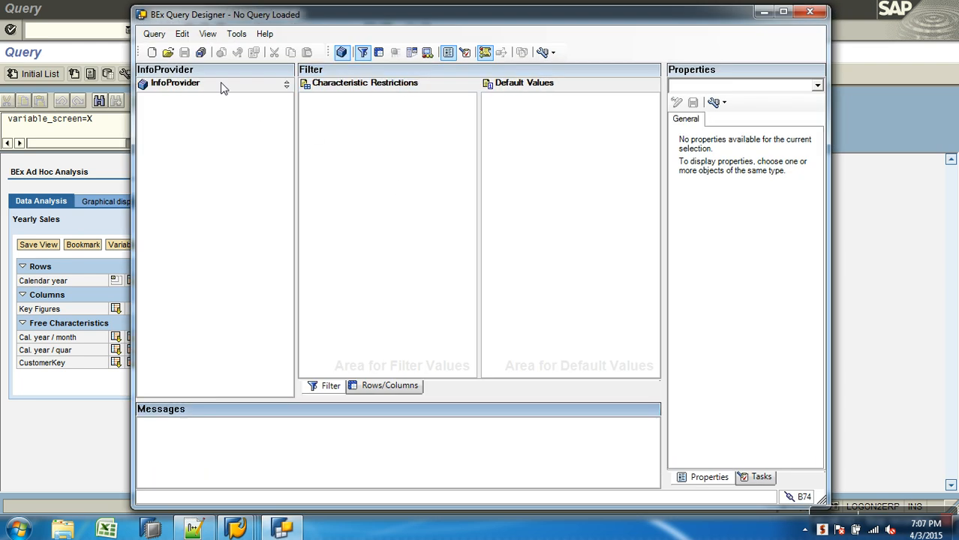
Step: Open the Yearly Sales query and display its rows and columns
{"action": "left_click", "coordinate": [169, 52]}
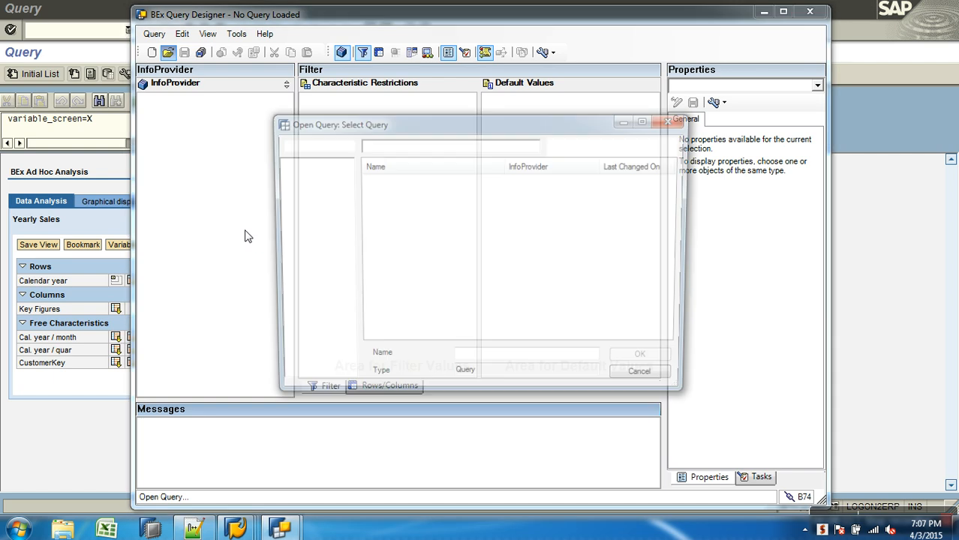
{"action": "double_click", "coordinate": [421, 184]}
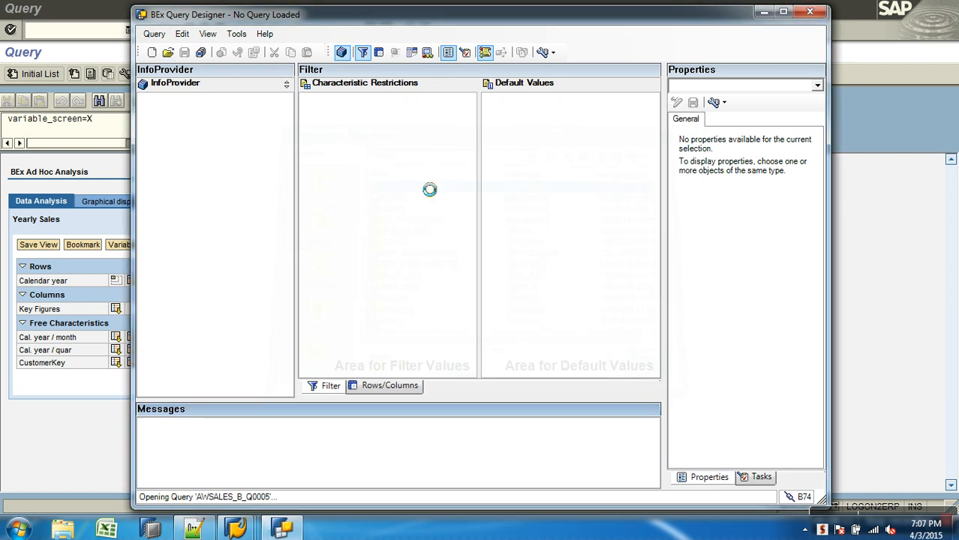
{"action": "left_click", "coordinate": [391, 387]}
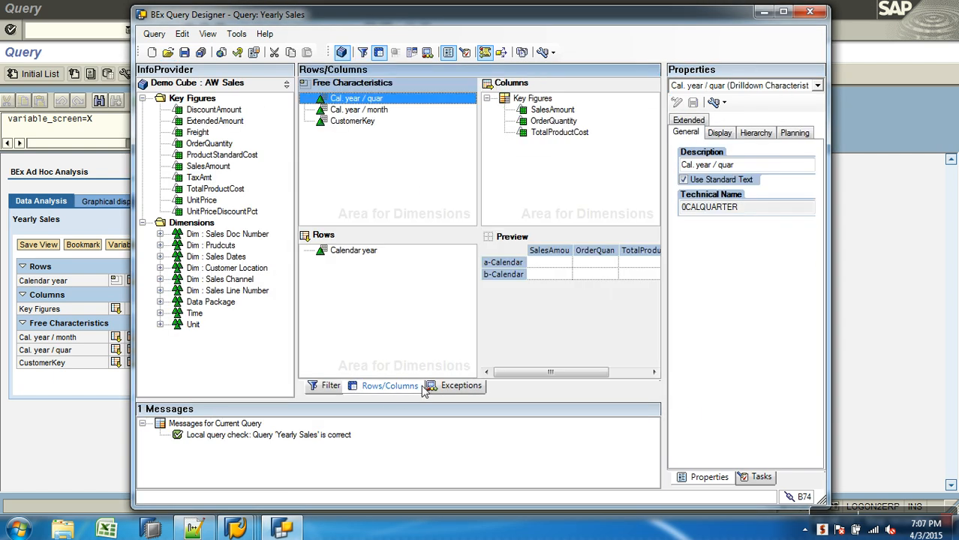
Step: Make Exception 1 also affect characteristic cells in both rows and columns, and save the Yearly Sales query
{"action": "left_click", "coordinate": [435, 388]}
{"action": "double_click", "coordinate": [349, 100]}
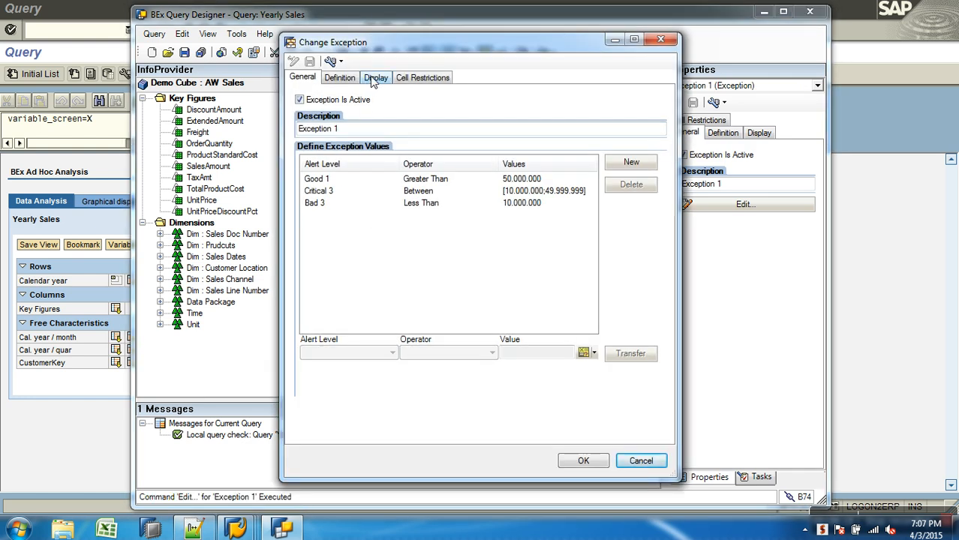
{"action": "left_click", "coordinate": [375, 78]}
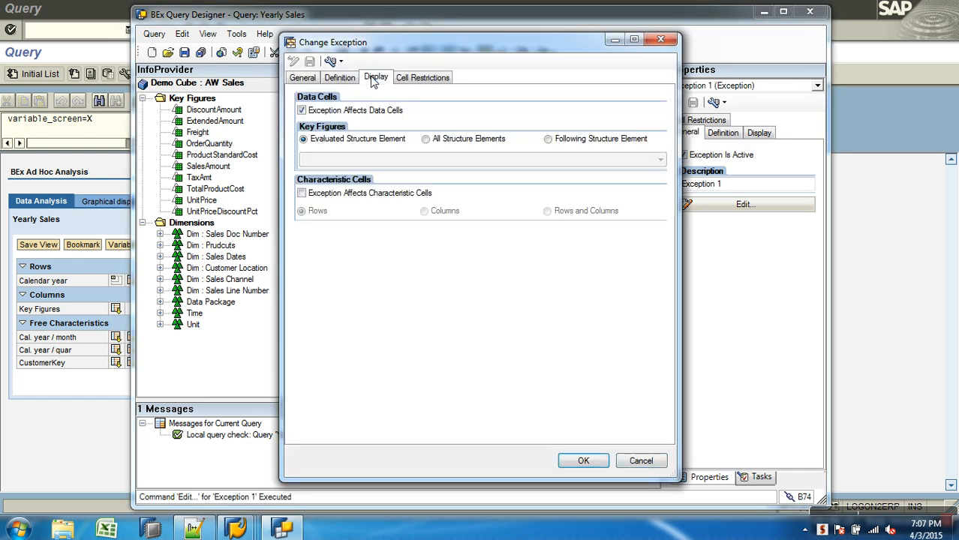
{"action": "left_click", "coordinate": [302, 194]}
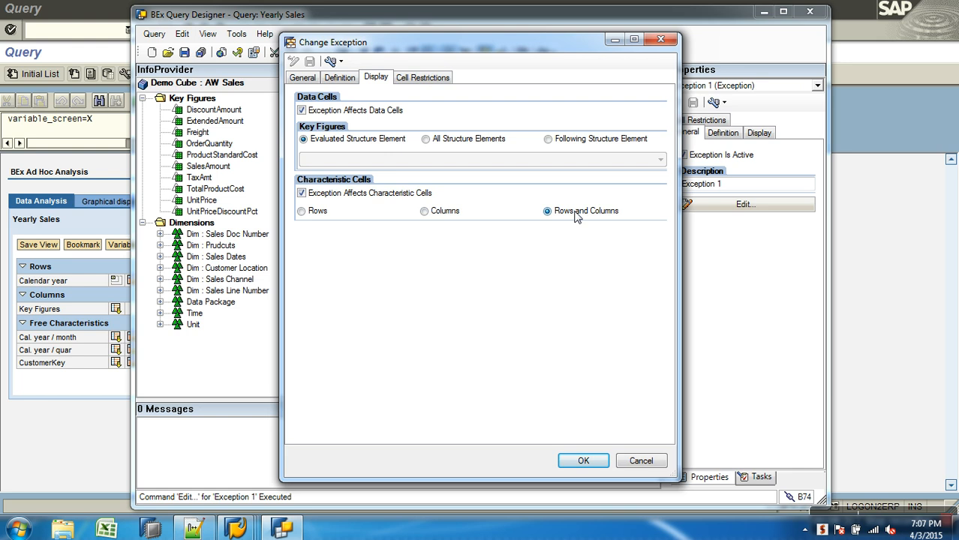
{"action": "left_click", "coordinate": [581, 461]}
{"action": "left_click", "coordinate": [184, 52]}
Step: Change Exception 1's cell restrictions so that the exception only affects results, and save the query
{"action": "left_click", "coordinate": [349, 100]}
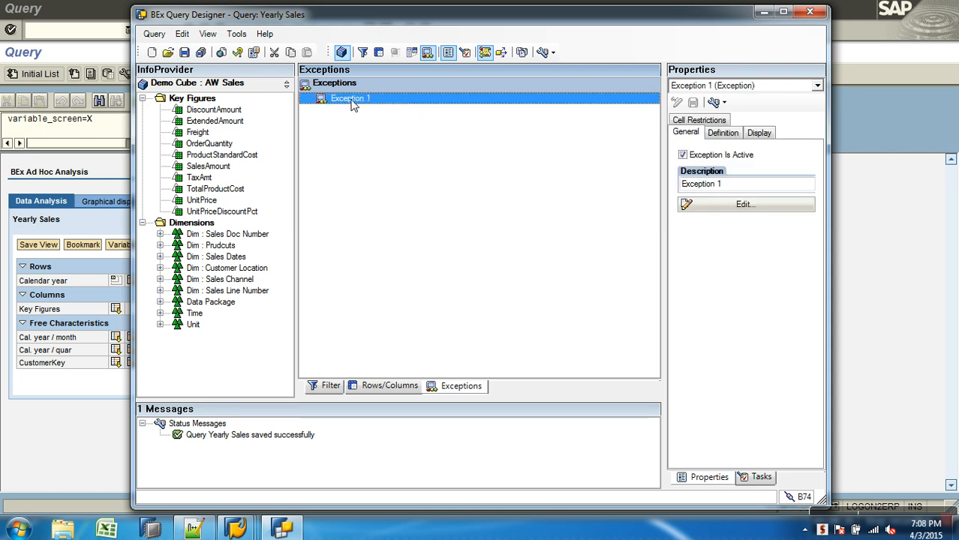
{"action": "right_click", "coordinate": [349, 101]}
{"action": "left_click", "coordinate": [379, 107]}
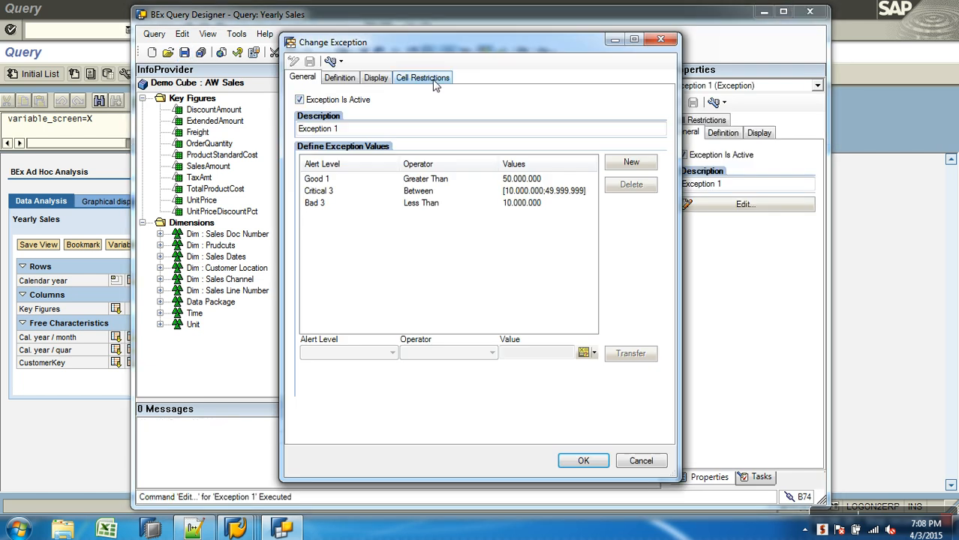
{"action": "left_click", "coordinate": [237, 529]}
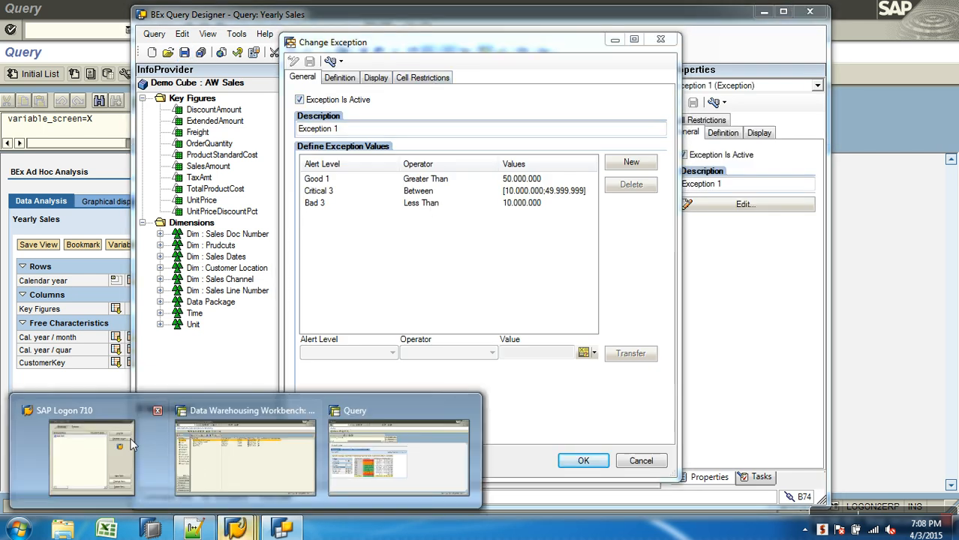
{"action": "left_click", "coordinate": [74, 379]}
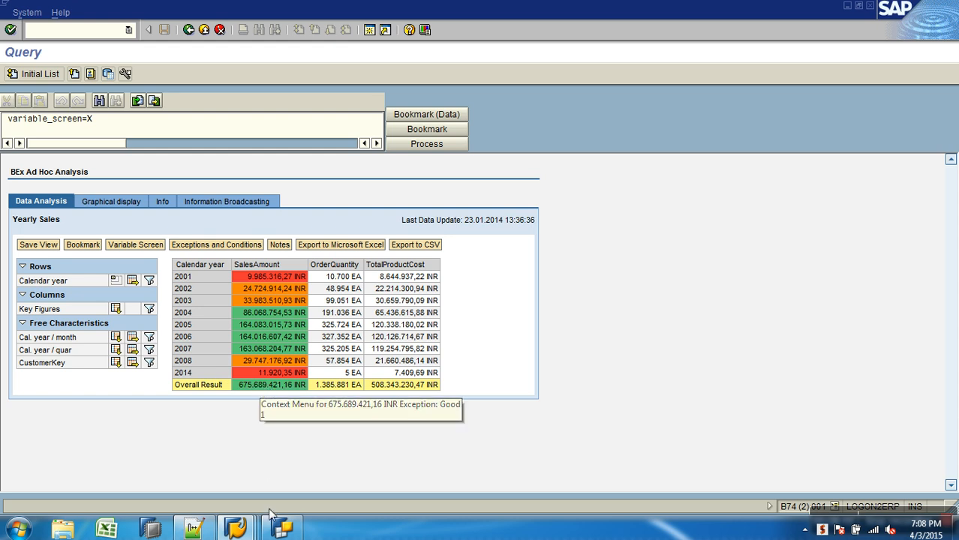
{"action": "left_click", "coordinate": [282, 529]}
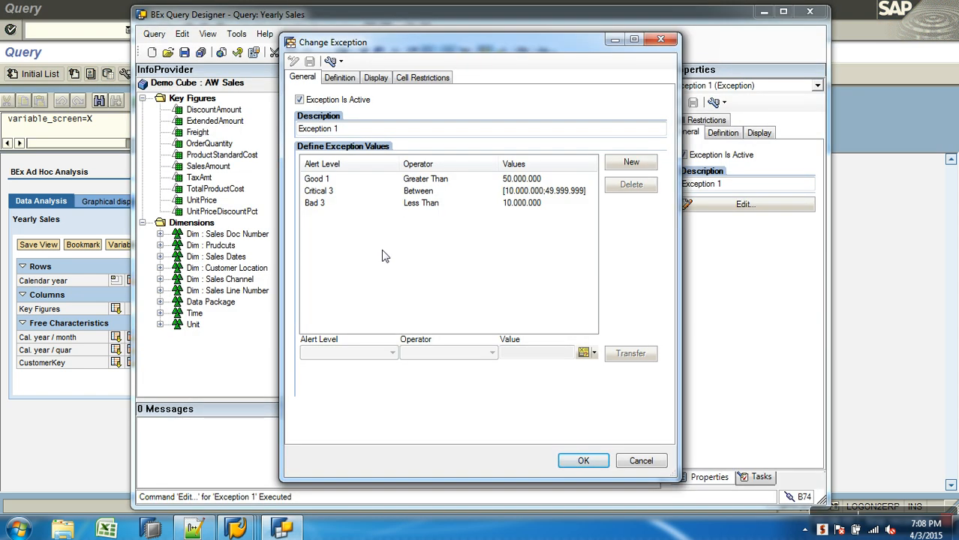
{"action": "left_click", "coordinate": [445, 78]}
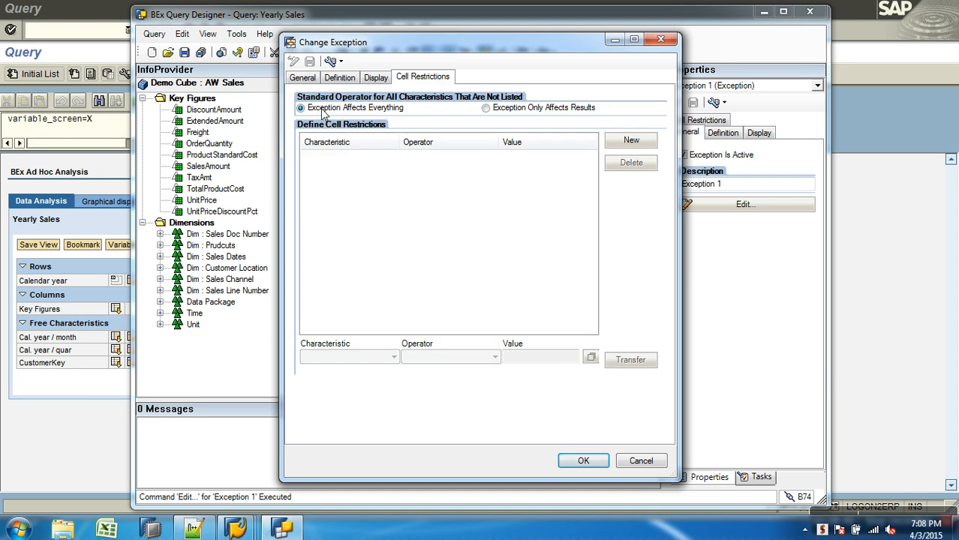
{"action": "left_click", "coordinate": [495, 109]}
{"action": "left_click", "coordinate": [572, 461]}
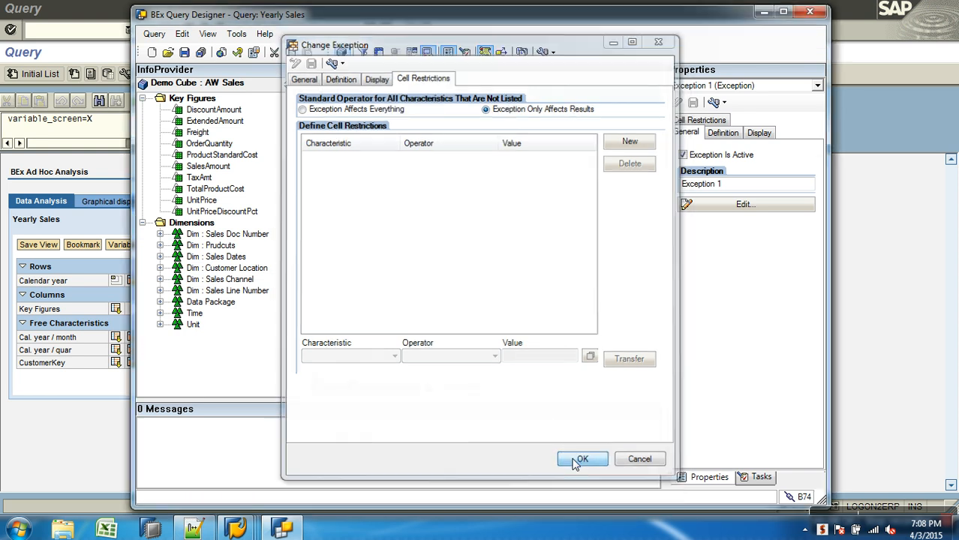
{"action": "left_click", "coordinate": [185, 52]}
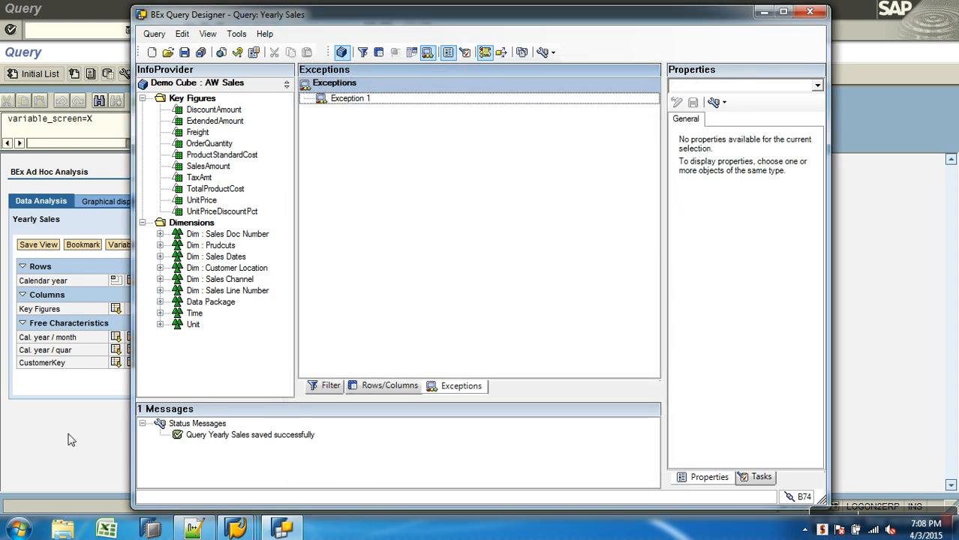
Step: Switch to the Query Monitor and execute the query again to check the results-only exception
{"action": "left_click", "coordinate": [68, 439]}
{"action": "left_click", "coordinate": [189, 30]}
{"action": "left_click", "coordinate": [28, 77]}
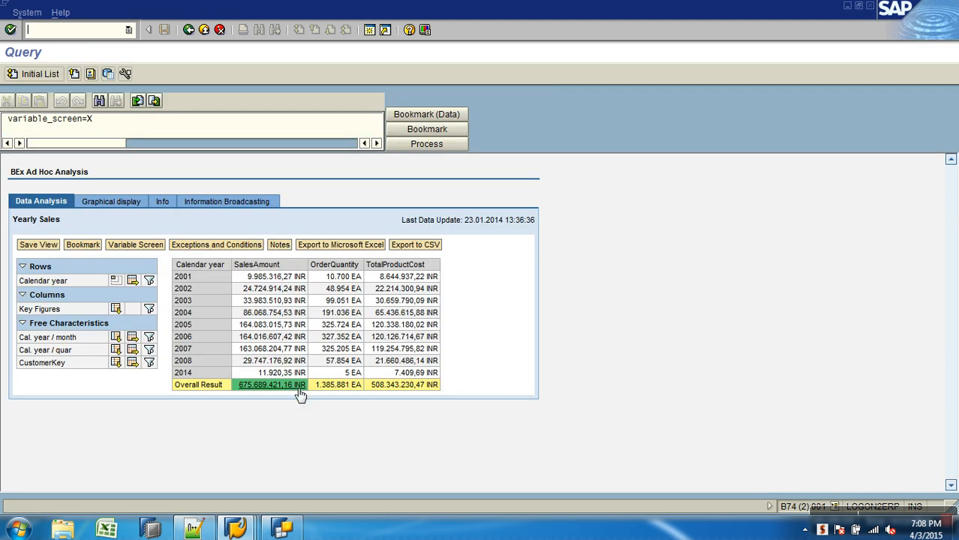
Step: Return to BEx Query Designer and set Exception 1's standard operator for unlisted characteristics to Exception Affects Everything
{"action": "left_click", "coordinate": [282, 529]}
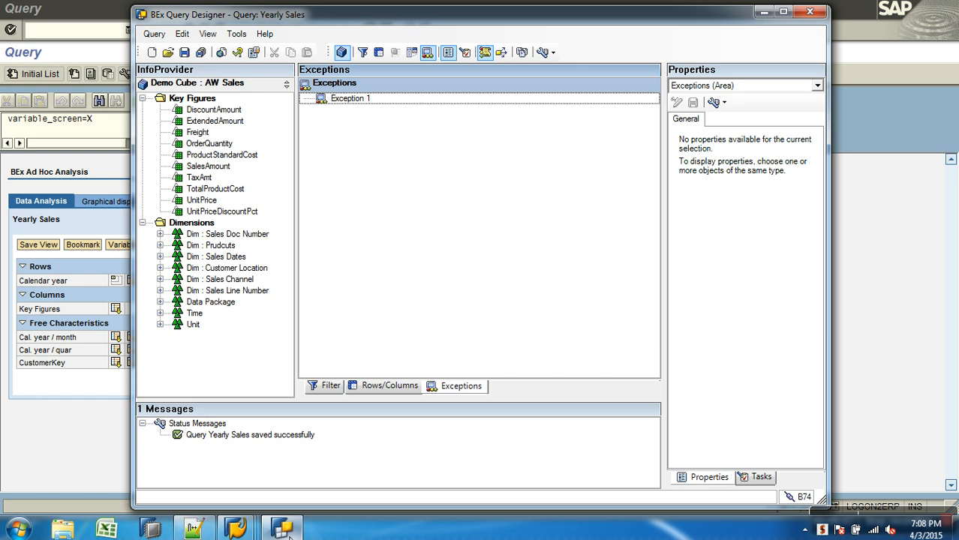
{"action": "right_click", "coordinate": [352, 101]}
{"action": "left_click", "coordinate": [375, 107]}
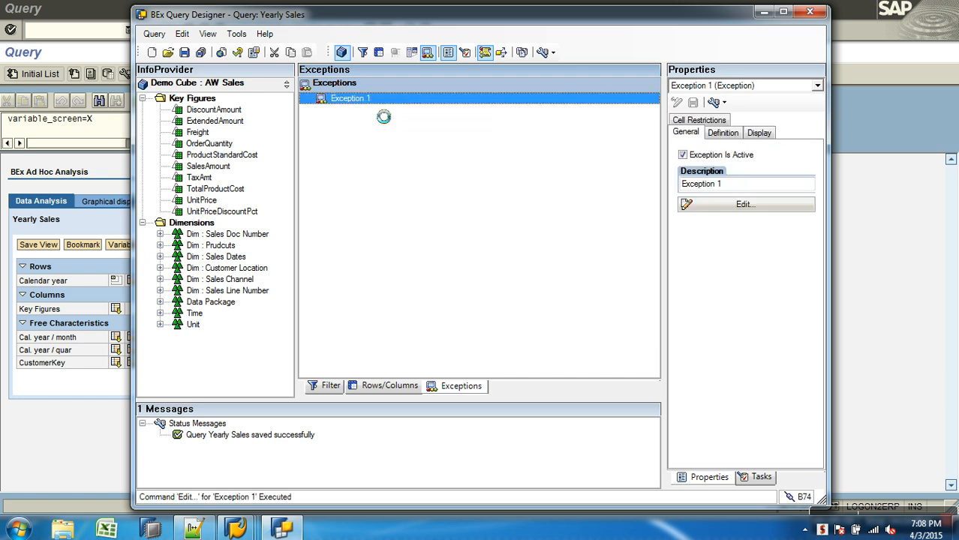
{"action": "left_click", "coordinate": [424, 84]}
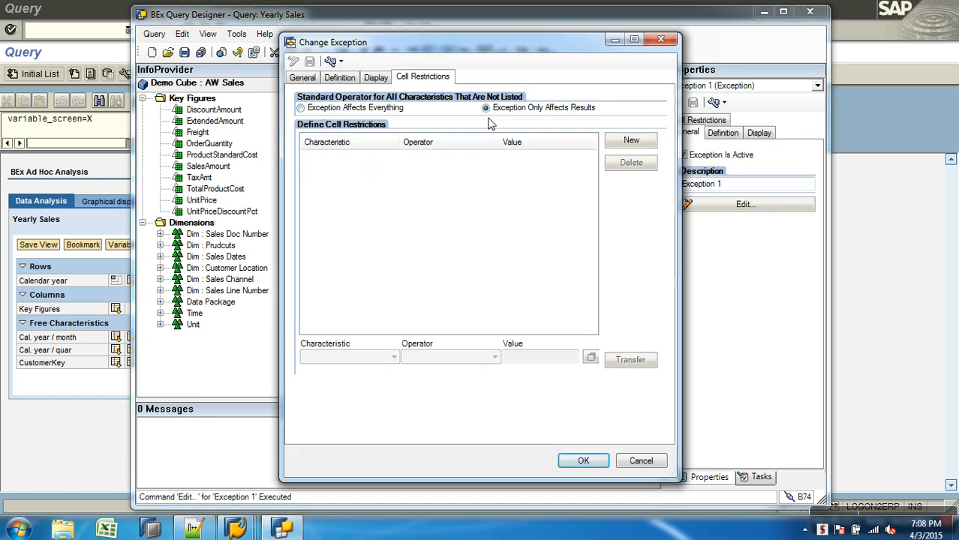
{"action": "left_click", "coordinate": [379, 108]}
Step: Add a cell restriction on Calendar year with the operator Everything Except Totals, and save the query
{"action": "left_click", "coordinate": [631, 142]}
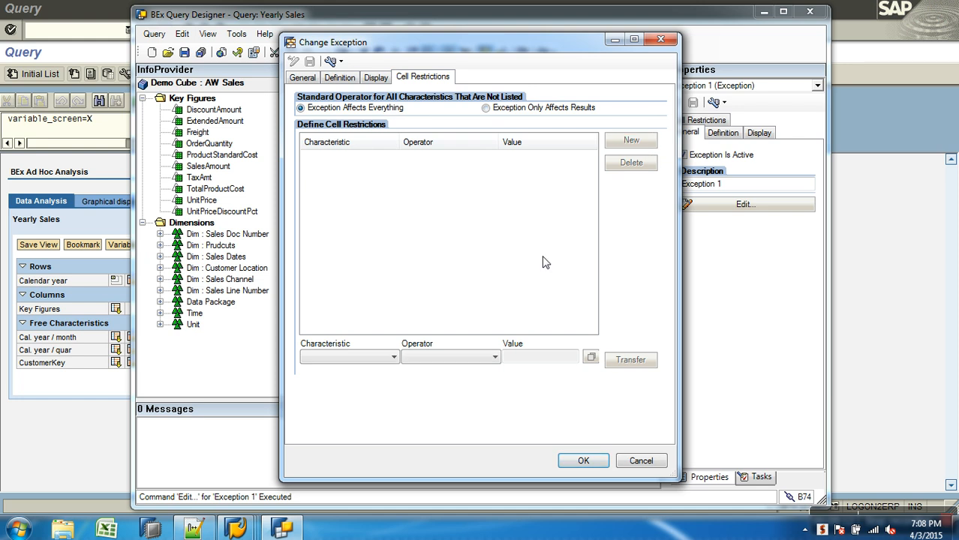
{"action": "left_click", "coordinate": [393, 357]}
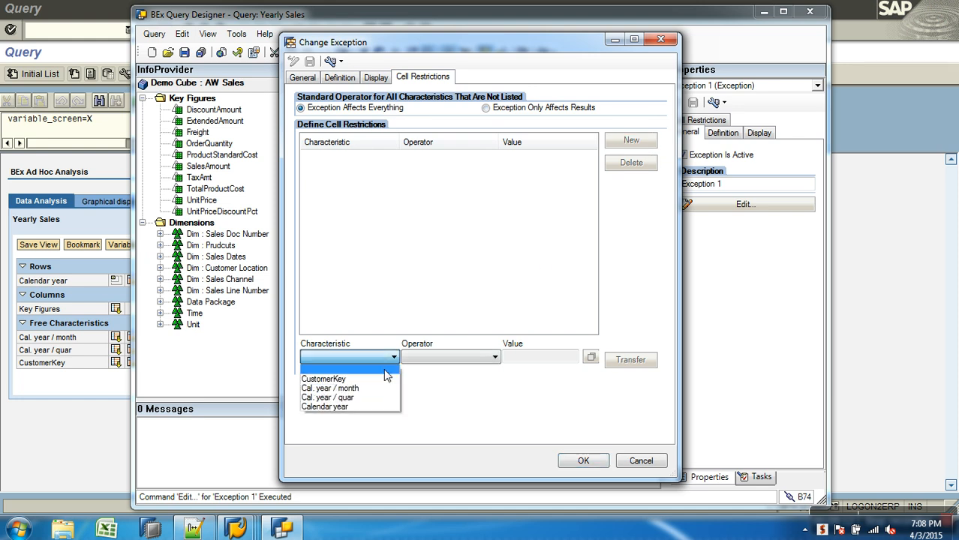
{"action": "left_click", "coordinate": [359, 407]}
{"action": "left_click", "coordinate": [440, 358]}
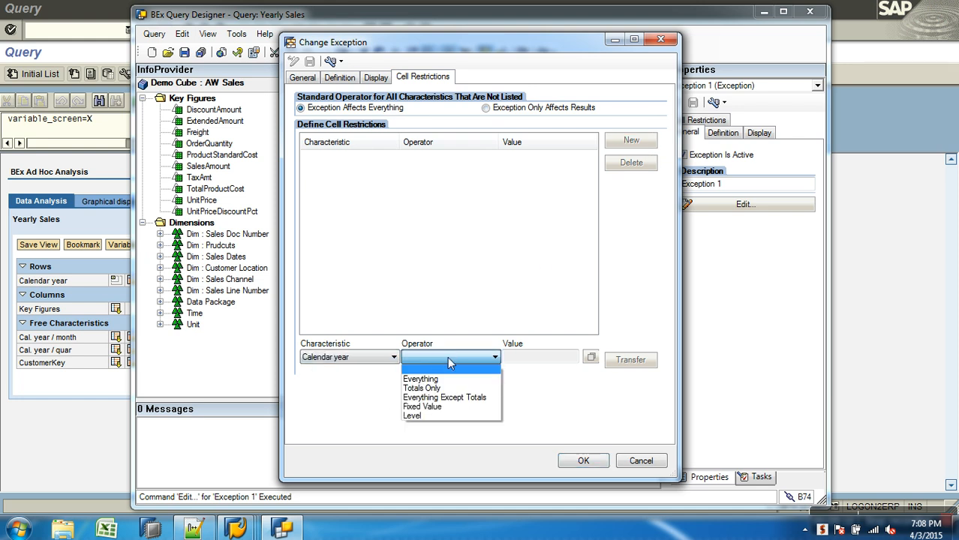
{"action": "left_click", "coordinate": [450, 397]}
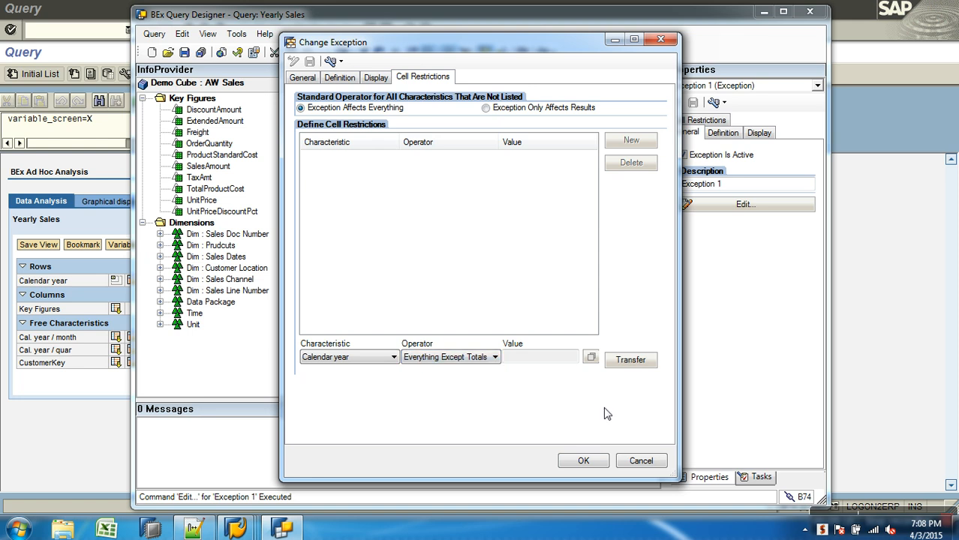
{"action": "left_click", "coordinate": [630, 361]}
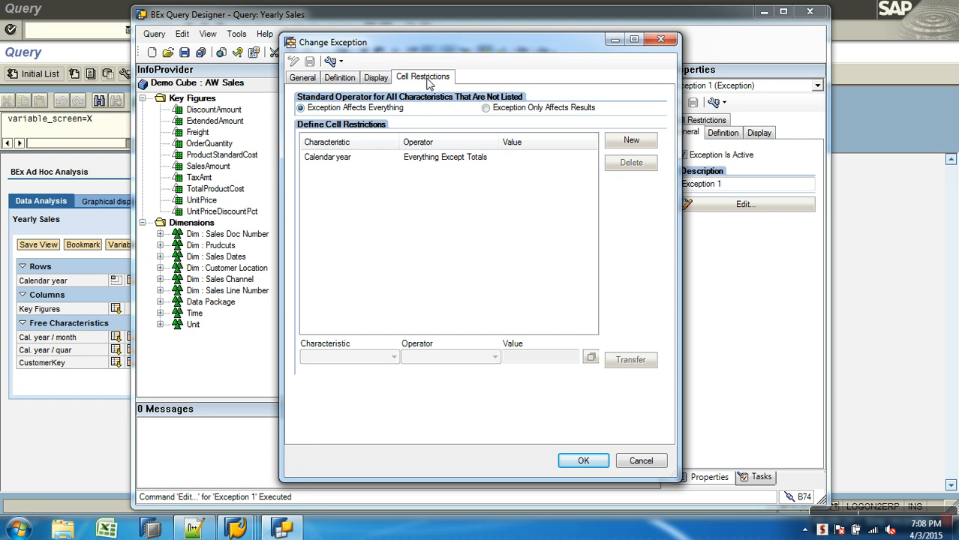
{"action": "left_click", "coordinate": [582, 461]}
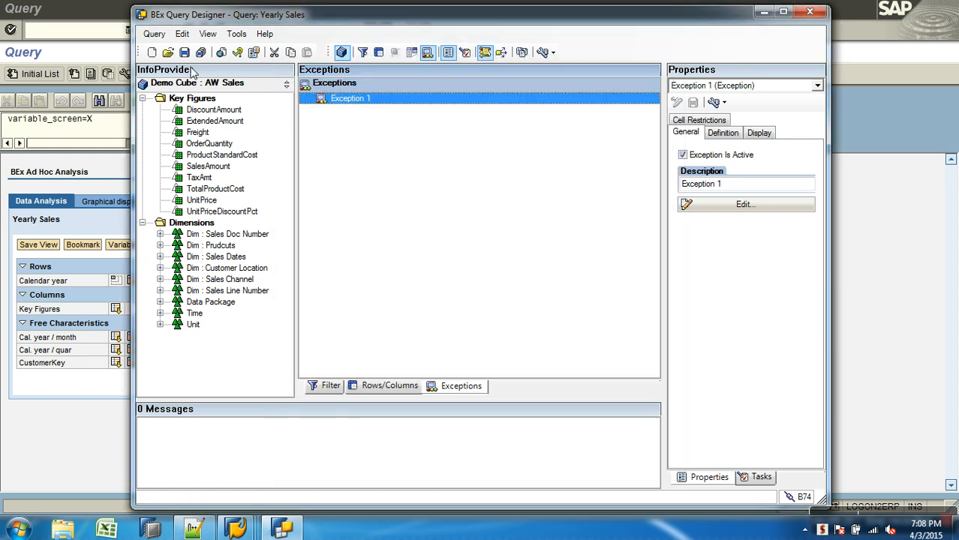
{"action": "left_click", "coordinate": [184, 52]}
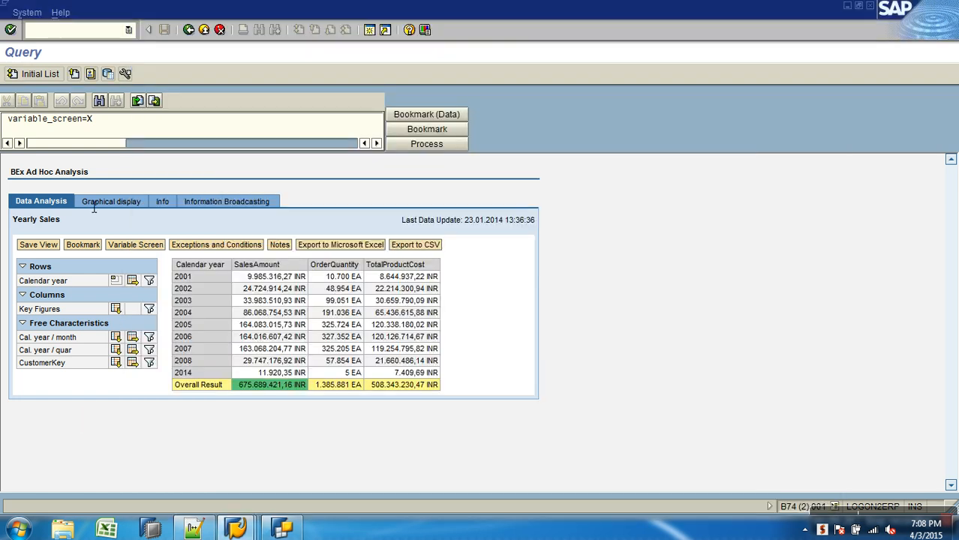
Step: Rerun the Yearly Sales query in the Query Monitor to check the Calendar year restriction on the alert colours
{"action": "left_click", "coordinate": [188, 30]}
{"action": "left_click", "coordinate": [27, 76]}
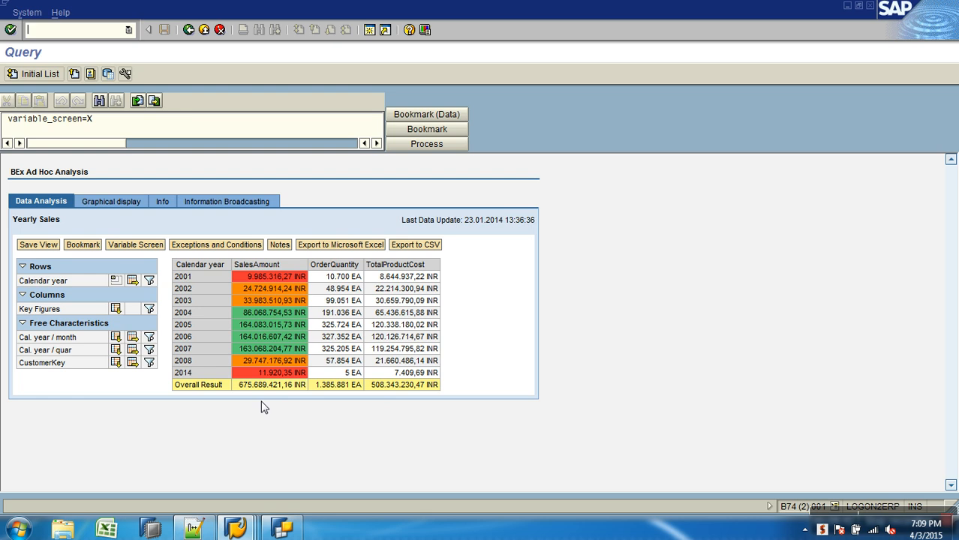
Step: Switch to the BEx Query Designer notes in Notepad++ and add the line "- New Restricted Key Figure" below Exceptions
{"action": "left_click", "coordinate": [202, 530]}
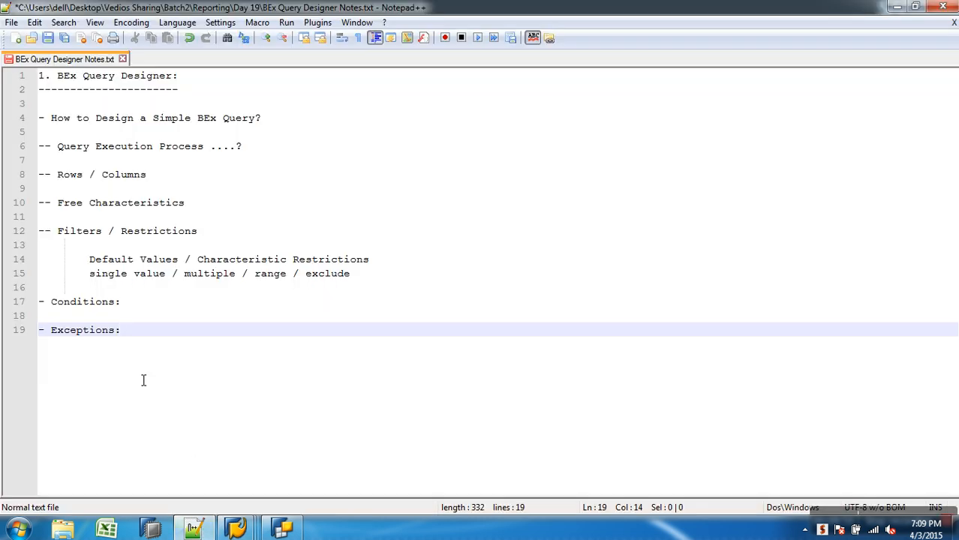
{"action": "key", "text": "Return"}
{"action": "key", "text": "Return"}
{"action": "type", "text": "-"}
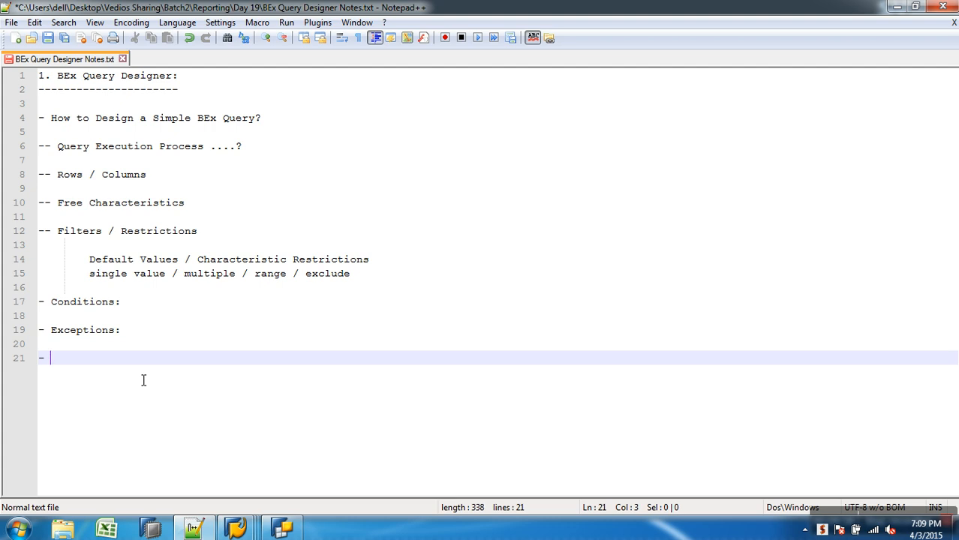
{"action": "type", "text": " New Restricted Ke"}
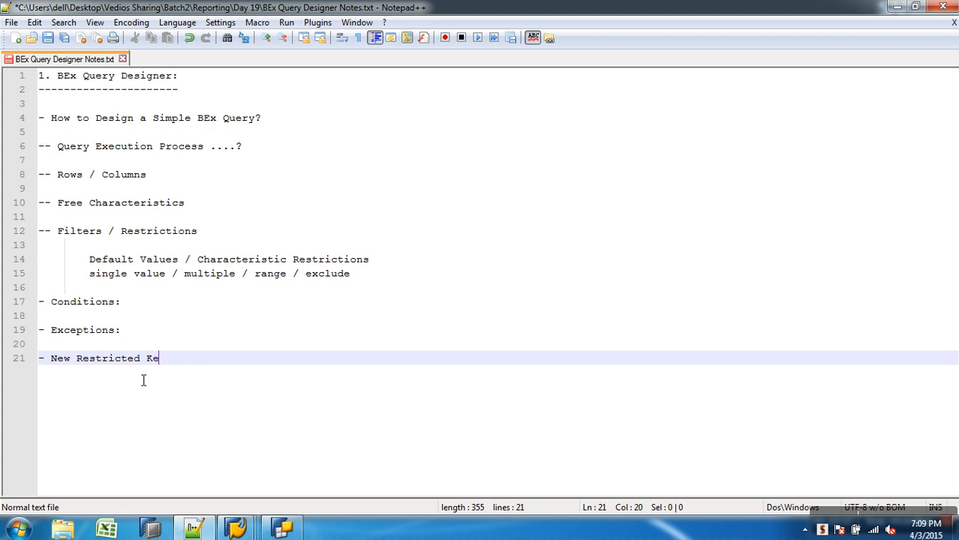
{"action": "type", "text": "y Figure"}
{"action": "key", "text": "Return"}
{"action": "type", "text": "---------------------------"}
{"action": "key", "text": "BackSpace"}
{"action": "key", "text": "BackSpace"}
{"action": "key", "text": "BackSpace"}
{"action": "key", "text": "BackSpace"}
{"action": "key", "text": "BackSpace"}
{"action": "key", "text": "BackSpace"}
{"action": "key", "text": "BackSpace"}
{"action": "key", "text": "BackSpace"}
{"action": "key", "text": "BackSpace"}
{"action": "key", "text": "BackSpace"}
{"action": "key", "text": "BackSpace"}
{"action": "key", "text": "BackSpace"}
{"action": "key", "text": "BackSpace"}
{"action": "key", "text": "BackSpace"}
{"action": "key", "text": "BackSpace"}
{"action": "key", "text": "BackSpace"}
{"action": "key", "text": "BackSpace"}
{"action": "key", "text": "BackSpace"}
{"action": "key", "text": "BackSpace"}
{"action": "key", "text": "BackSpace"}
{"action": "key", "text": "BackSpace"}
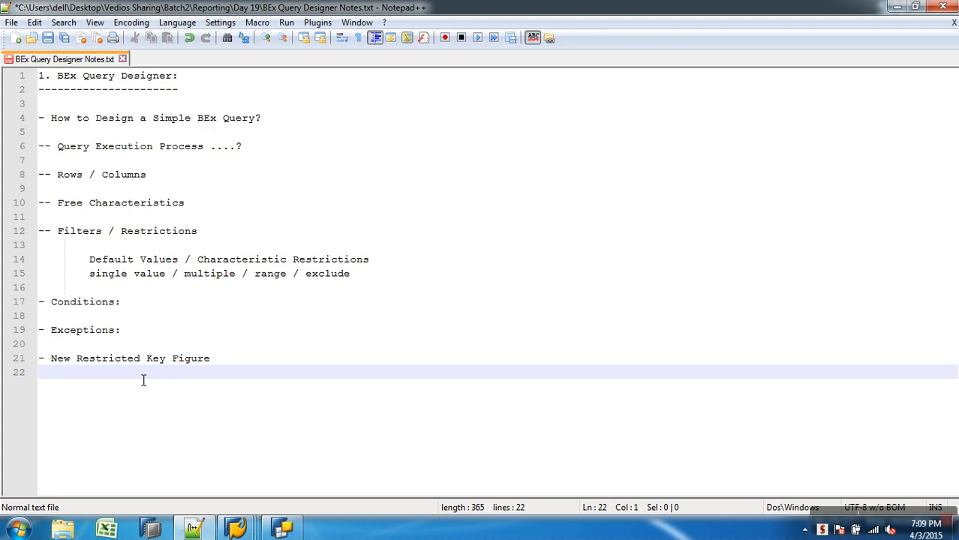
Step: Switch to BEx Query Designer and remove Exception 1 from the Yearly Sales query
{"action": "left_click", "coordinate": [281, 528]}
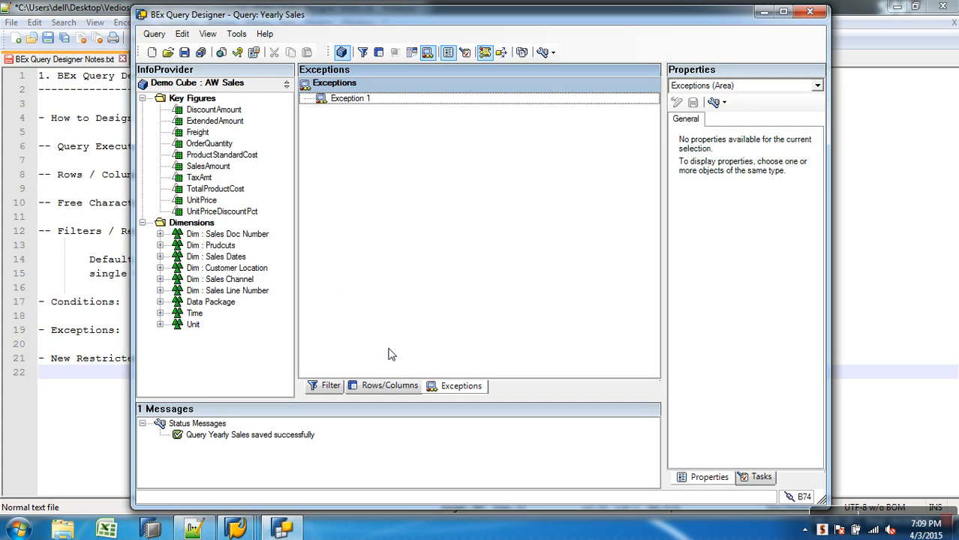
{"action": "right_click", "coordinate": [355, 102]}
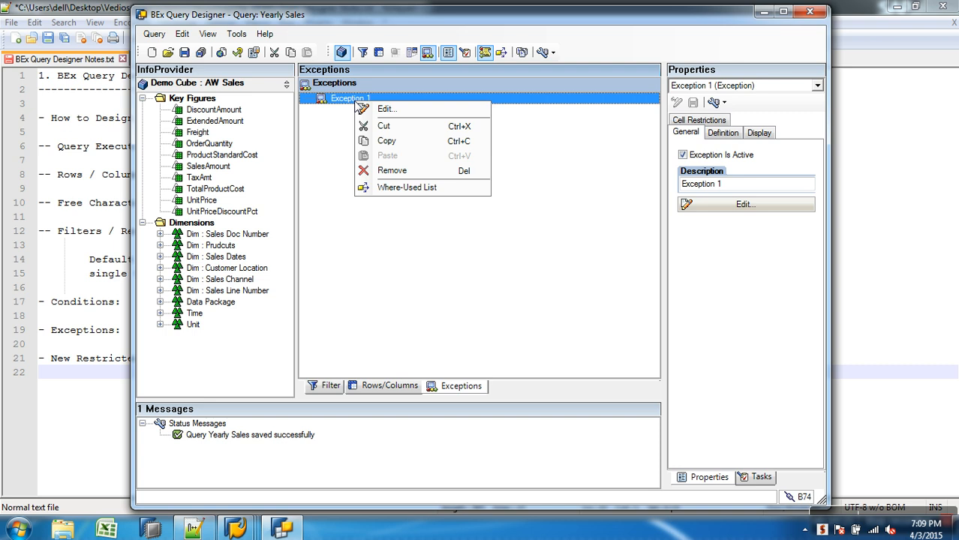
{"action": "left_click", "coordinate": [405, 178]}
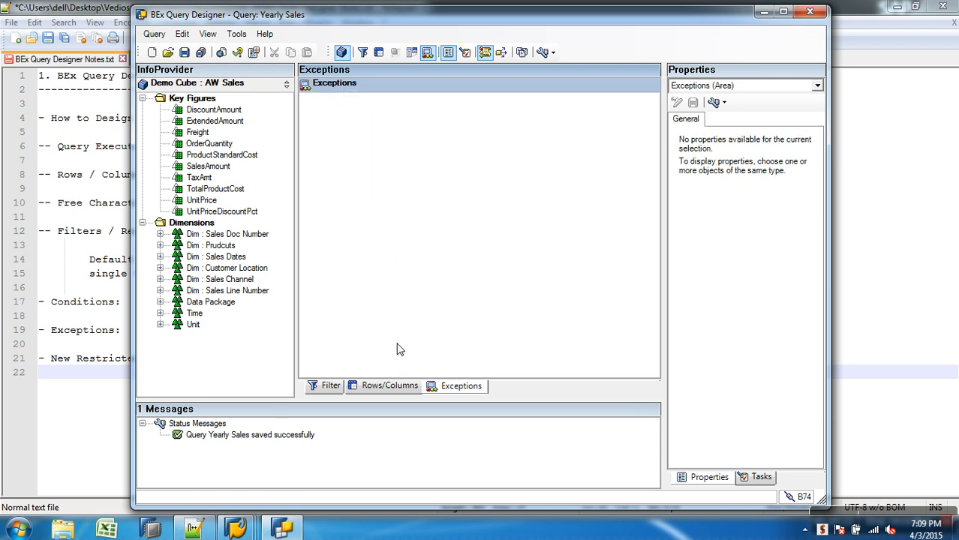
Step: Examine the key figures in the query's columns and the characteristic in the Sales Channel dimension
{"action": "left_click", "coordinate": [391, 386]}
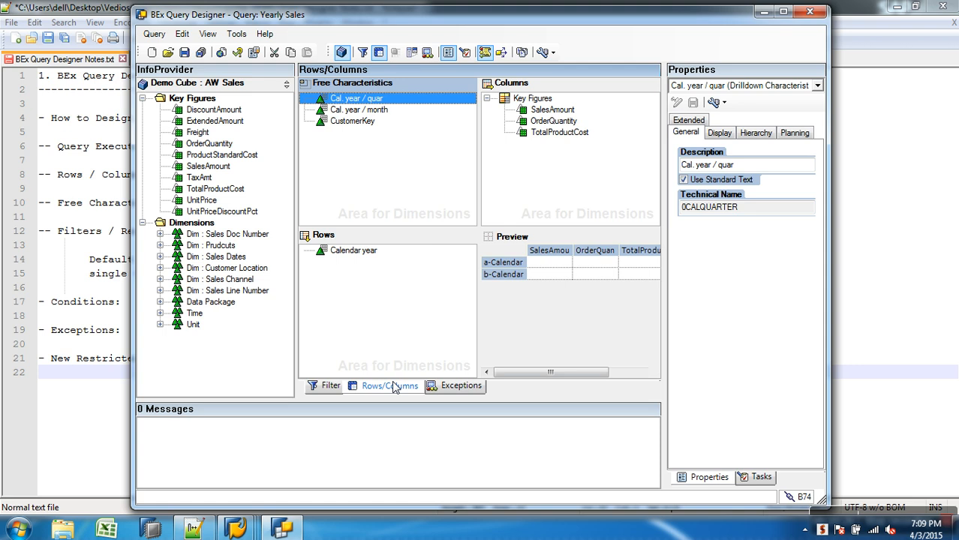
{"action": "left_click", "coordinate": [555, 114]}
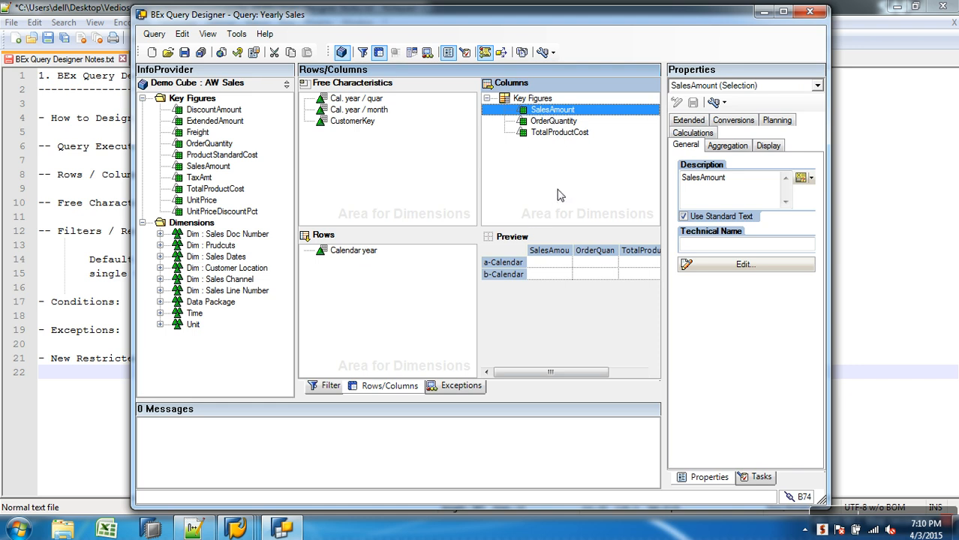
{"action": "left_click", "coordinate": [559, 135]}
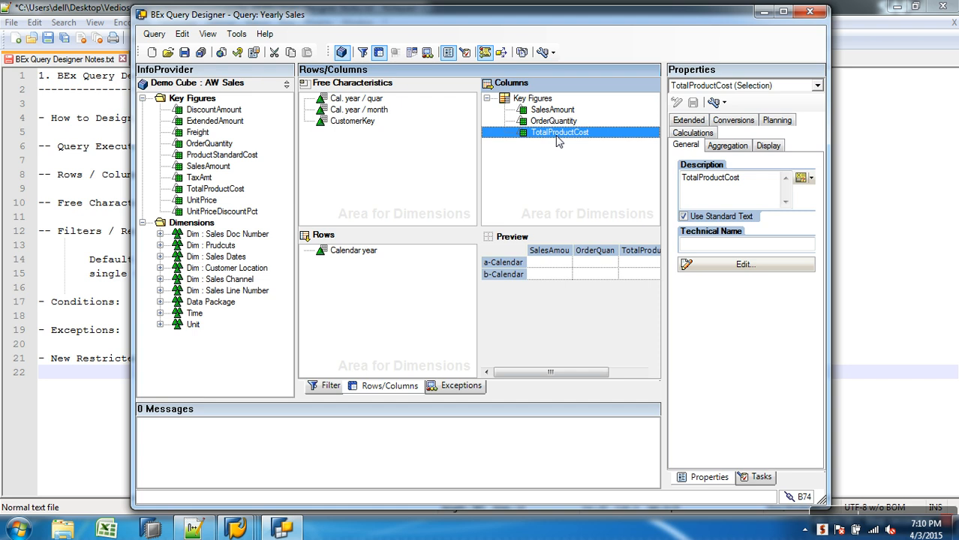
{"action": "left_click", "coordinate": [161, 280]}
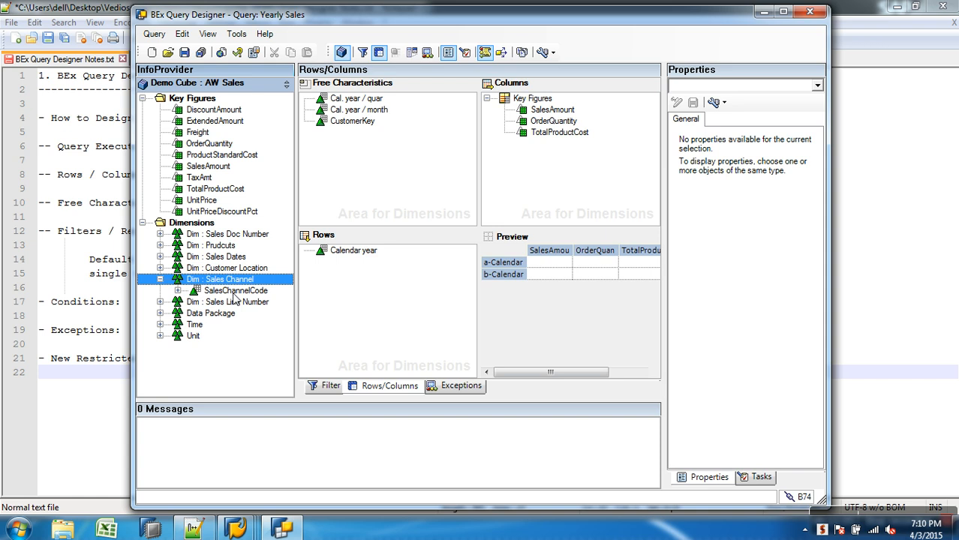
{"action": "left_click", "coordinate": [551, 111]}
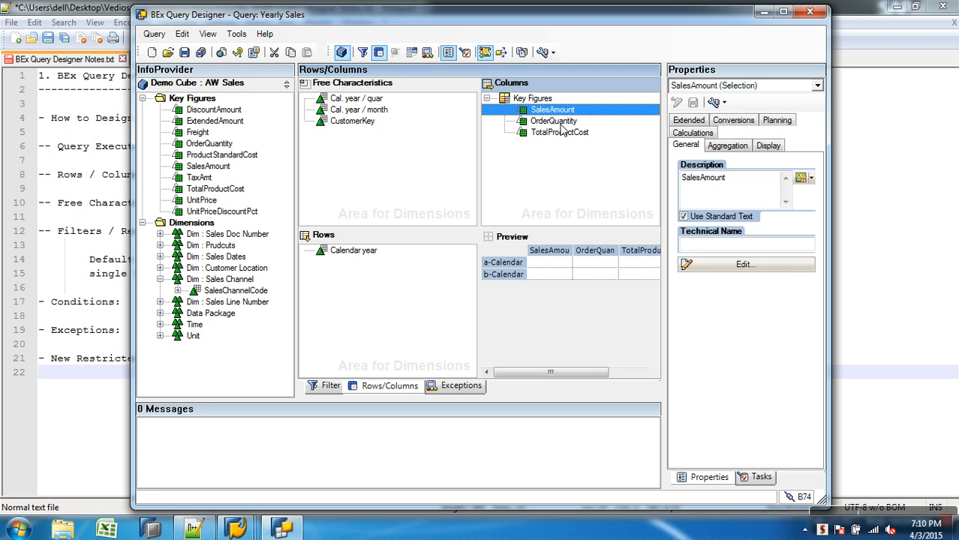
Step: Maximize the query window, then remove Calendar year from the rows and the Key Figures structure from the columns
{"action": "left_click", "coordinate": [559, 123]}
{"action": "left_click", "coordinate": [566, 135]}
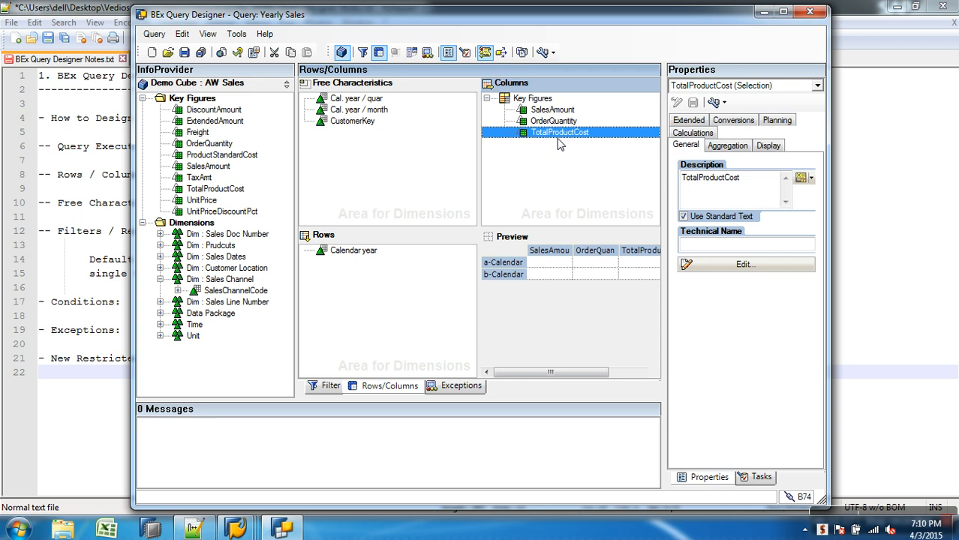
{"action": "left_click", "coordinate": [782, 12]}
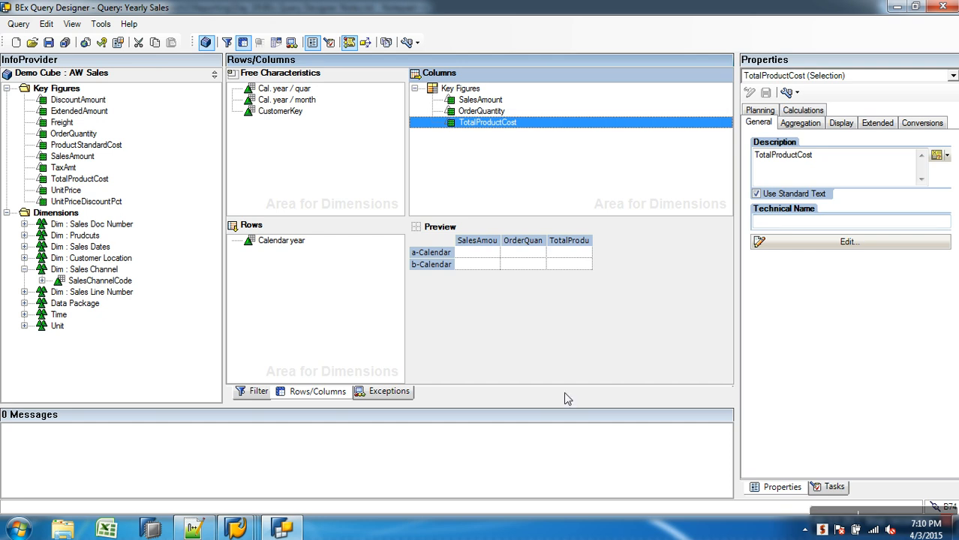
{"action": "left_click_drag", "start_coordinate": [266, 248], "coordinate": [172, 259]}
{"action": "left_click_drag", "start_coordinate": [460, 89], "coordinate": [168, 151]}
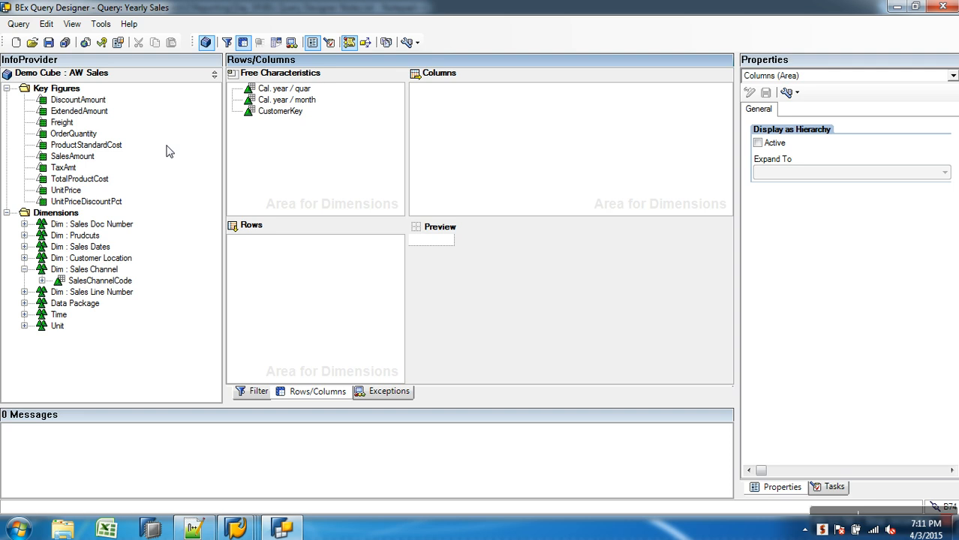
Step: Add Calendar year from the Time dimension to the rows and SalesChannelCode to the columns
{"action": "left_click", "coordinate": [24, 315]}
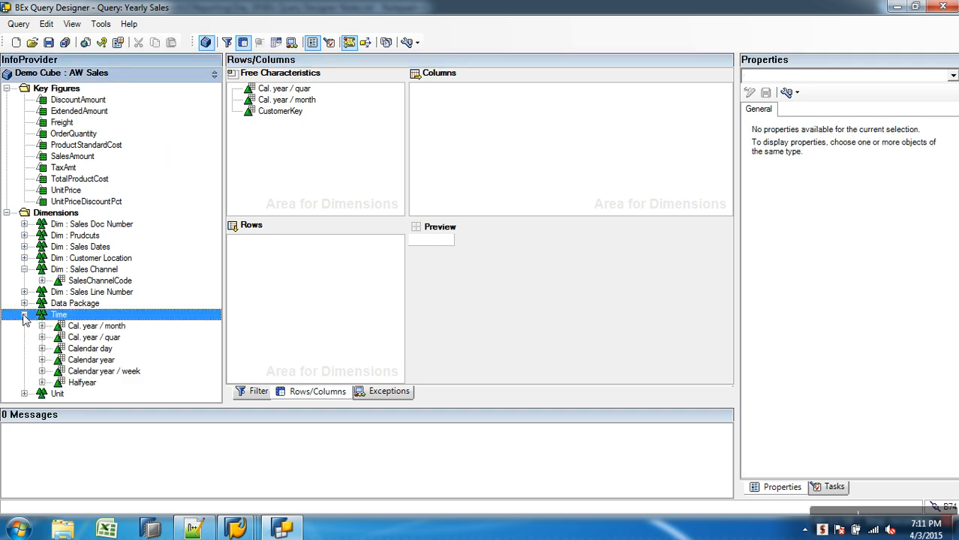
{"action": "left_click_drag", "start_coordinate": [105, 361], "coordinate": [284, 277]}
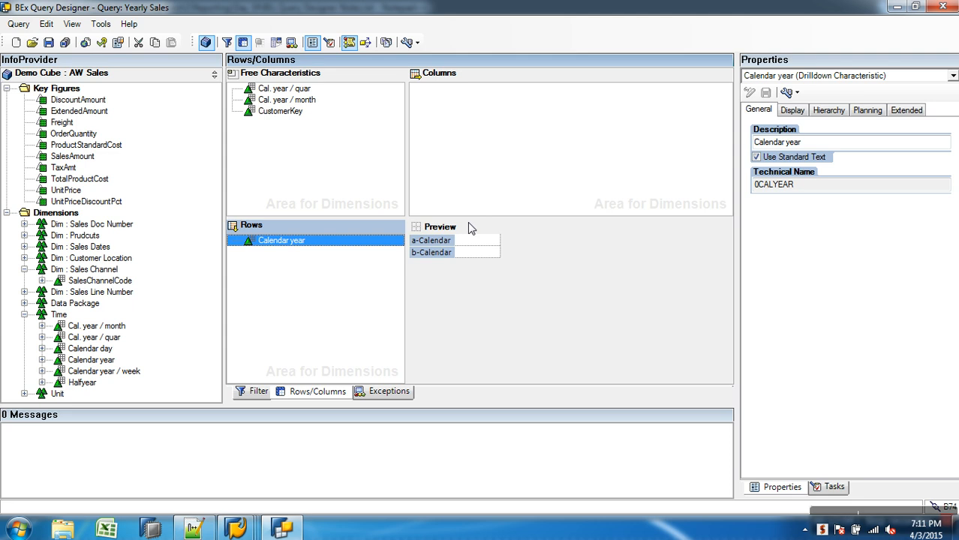
{"action": "left_click_drag", "start_coordinate": [88, 283], "coordinate": [480, 112]}
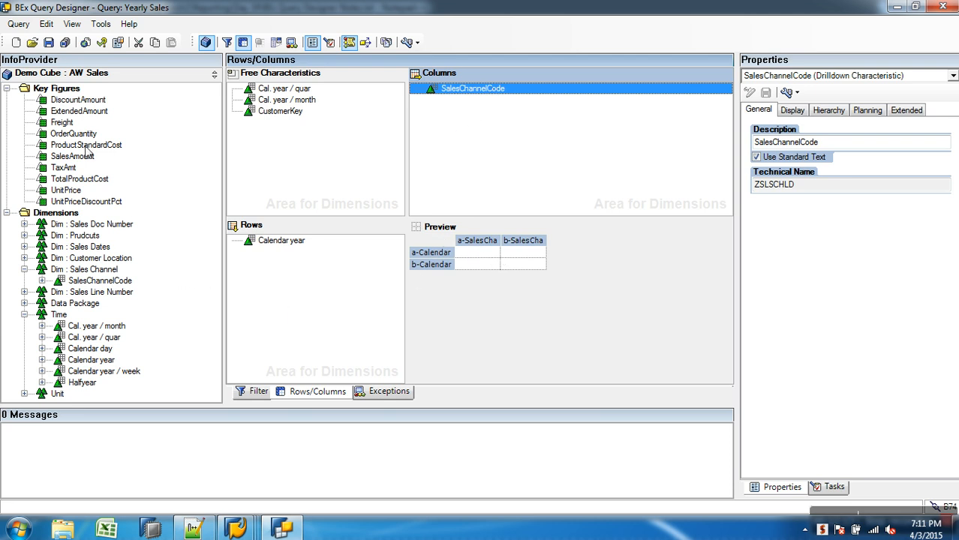
Step: Add the key figures SalesAmount, OrderQuantity and TotalProductCost to the columns below SalesChannelCode
{"action": "left_click_drag", "start_coordinate": [72, 156], "coordinate": [453, 122]}
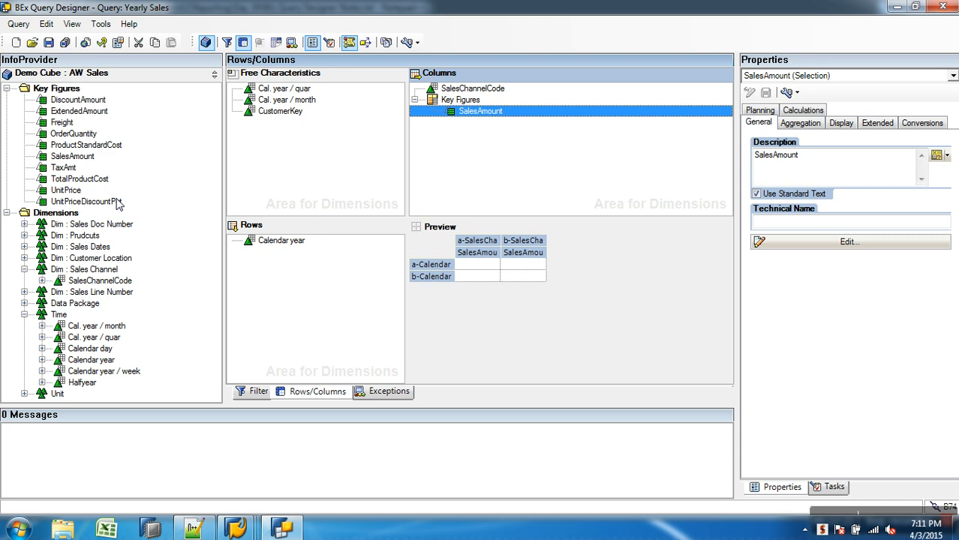
{"action": "left_click_drag", "start_coordinate": [75, 135], "coordinate": [482, 127]}
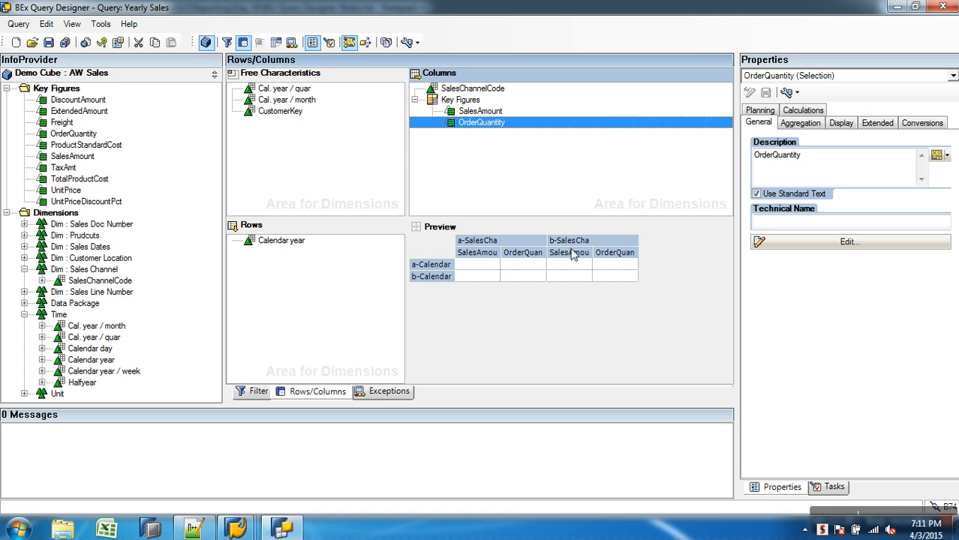
{"action": "left_click_drag", "start_coordinate": [98, 178], "coordinate": [484, 137]}
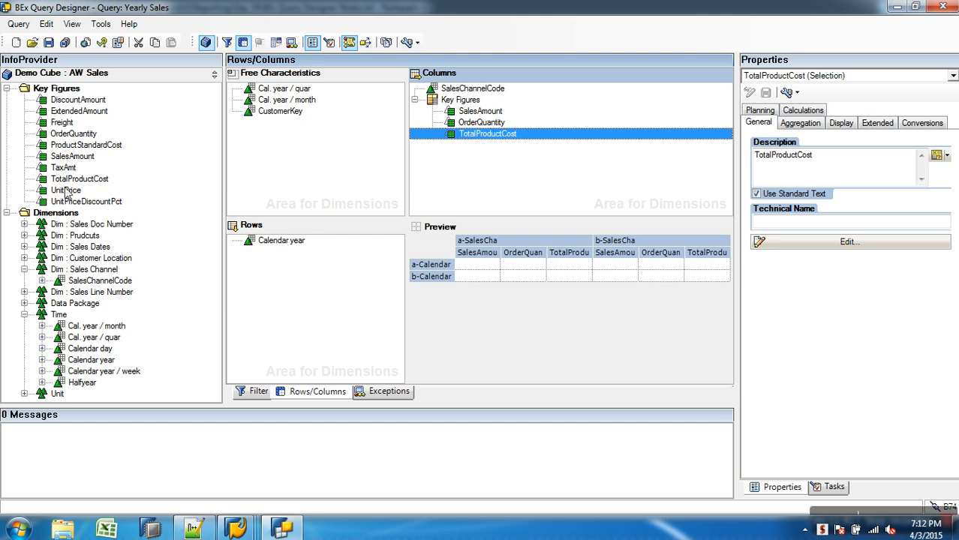
Step: Try to save the Yearly Sales query, decline saving it with errors, and close BEx Query Designer
{"action": "left_click", "coordinate": [48, 42]}
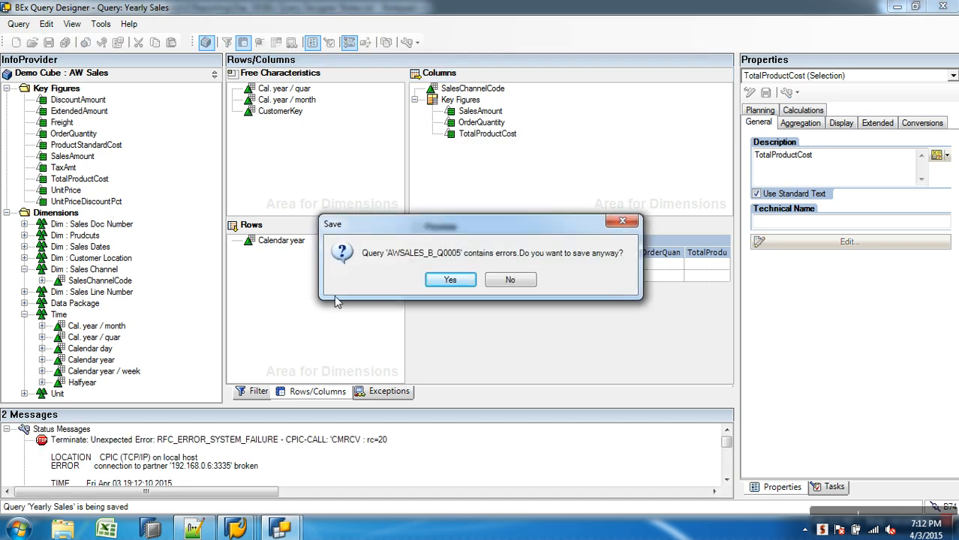
{"action": "left_click", "coordinate": [508, 281]}
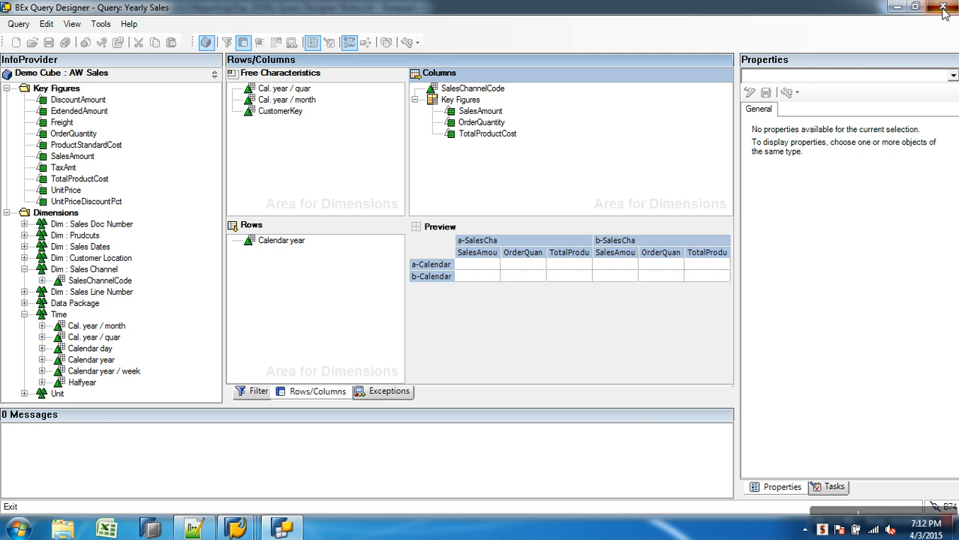
{"action": "left_click", "coordinate": [944, 10]}
{"action": "left_click", "coordinate": [421, 285]}
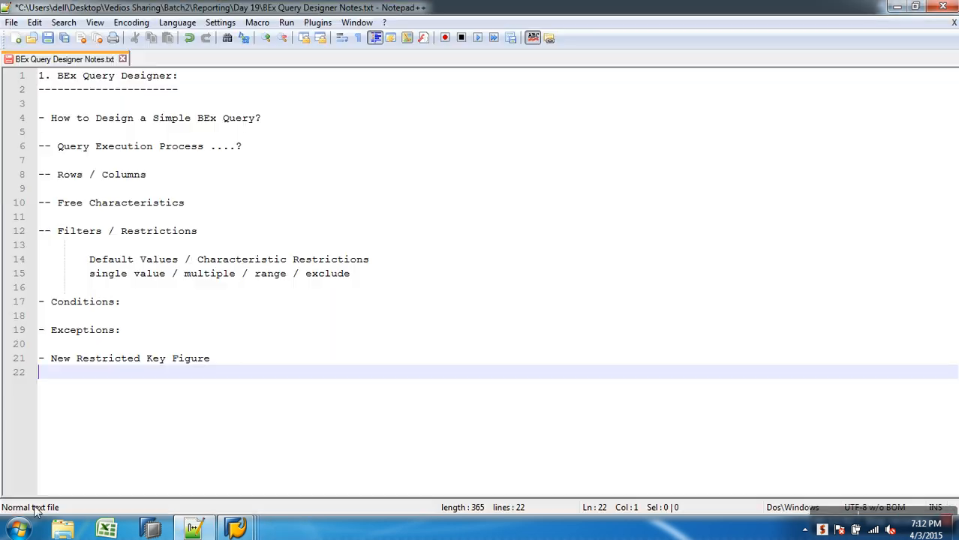
Step: Restart BEx Query Designer and try to log on to SAP BW by entering the account password
{"action": "left_click", "coordinate": [18, 529]}
{"action": "left_click", "coordinate": [75, 220]}
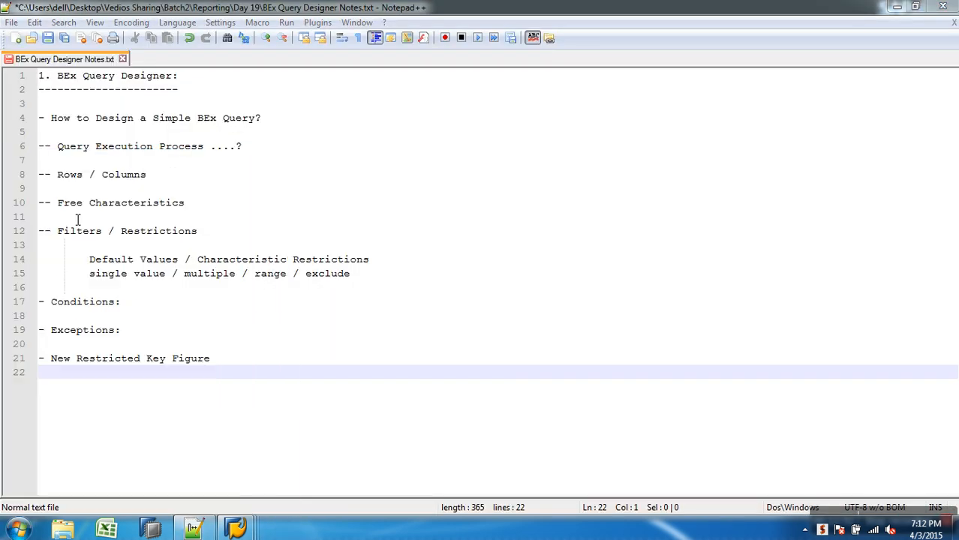
{"action": "left_click", "coordinate": [495, 340]}
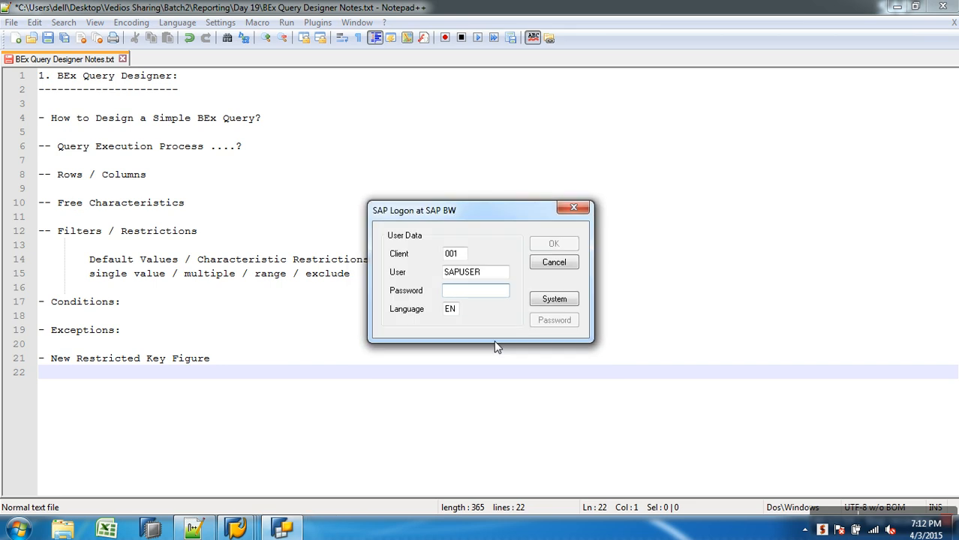
{"action": "type", "text": "********"}
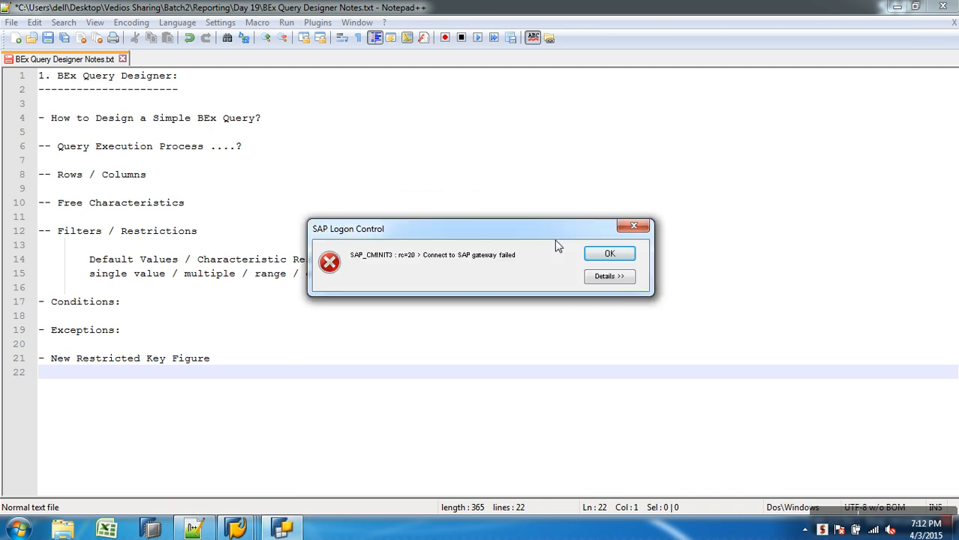
{"action": "left_click", "coordinate": [606, 255]}
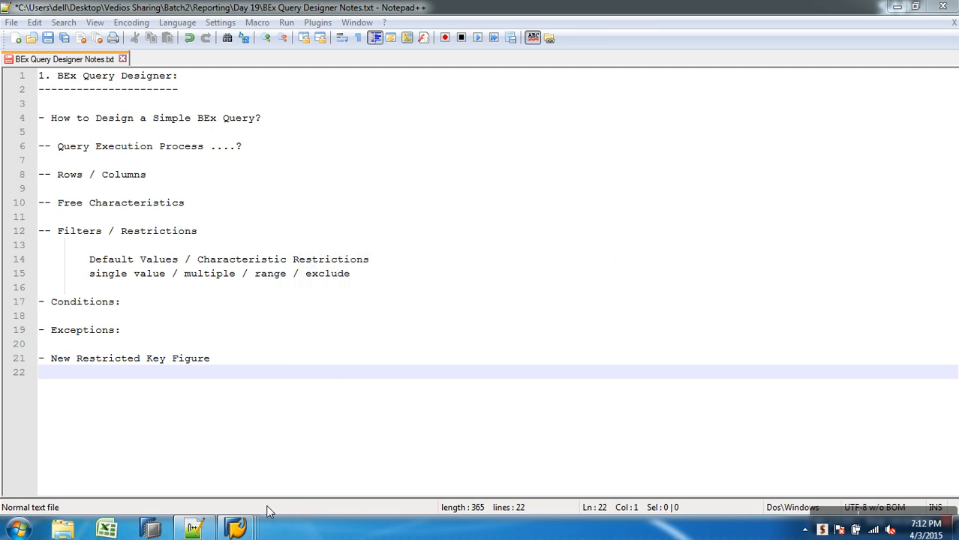
Step: Switch to the Data Warehousing Workbench and end the SAP session with the command /nex
{"action": "mouse_move", "coordinate": [237, 529]}
{"action": "left_click", "coordinate": [246, 478]}
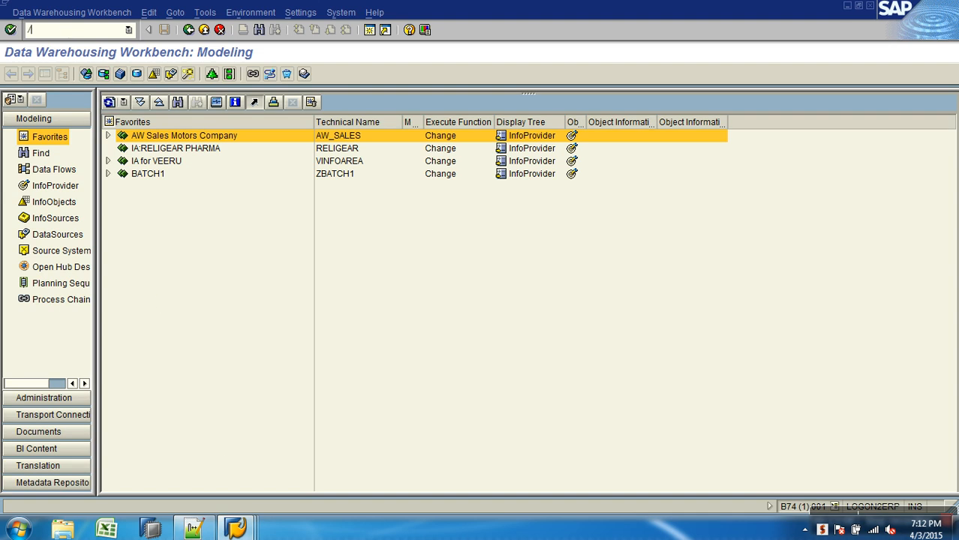
{"action": "type", "text": "/nex"}
{"action": "key", "text": "Return"}
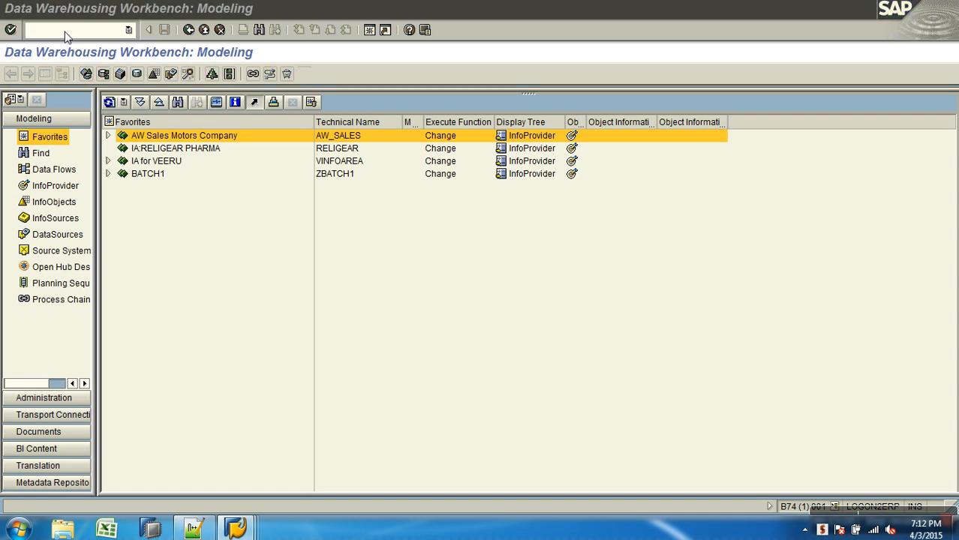
{"action": "left_click", "coordinate": [585, 330]}
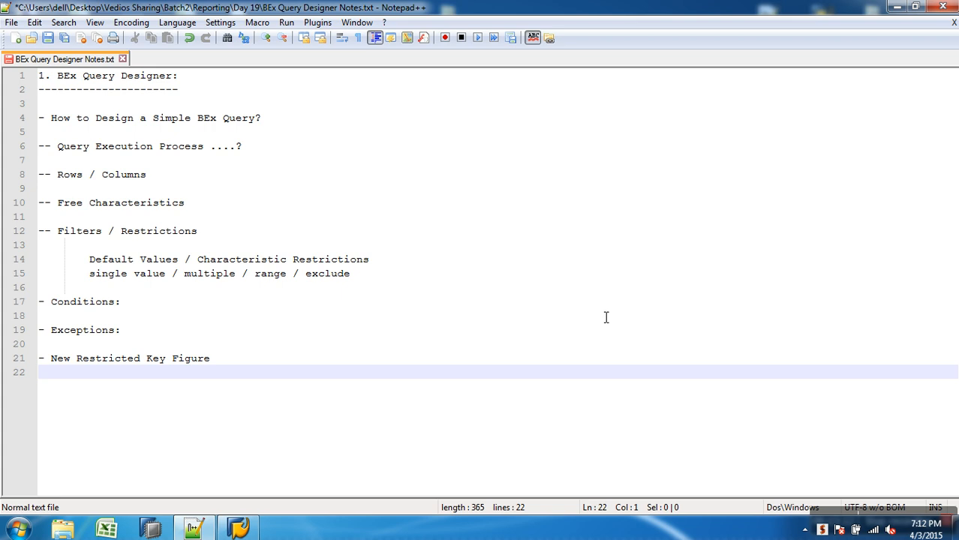
Step: Try to log on to SAP BW from SAP Logon, close it, and save the BEx Query Designer notes
{"action": "left_click", "coordinate": [255, 529]}
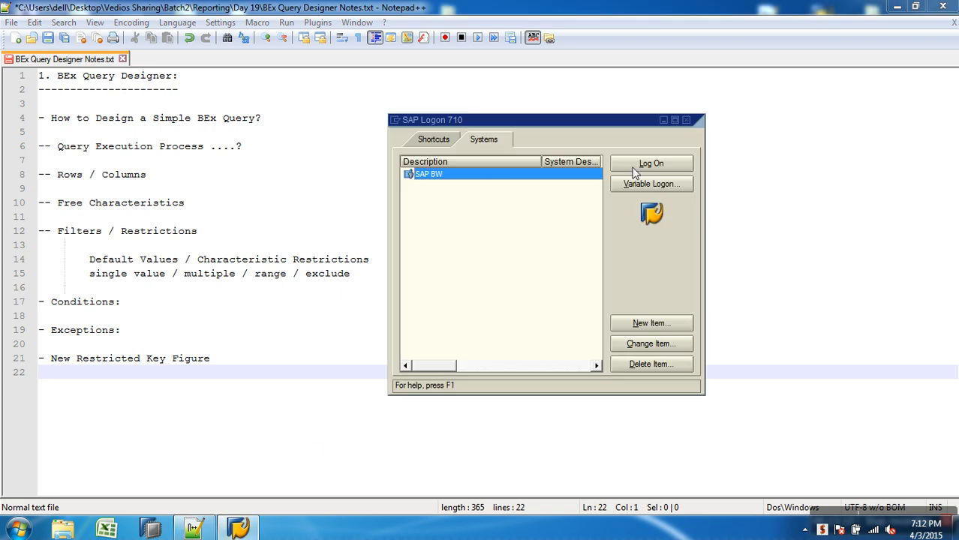
{"action": "left_click", "coordinate": [665, 162]}
{"action": "left_click", "coordinate": [686, 121]}
{"action": "left_click", "coordinate": [47, 37]}
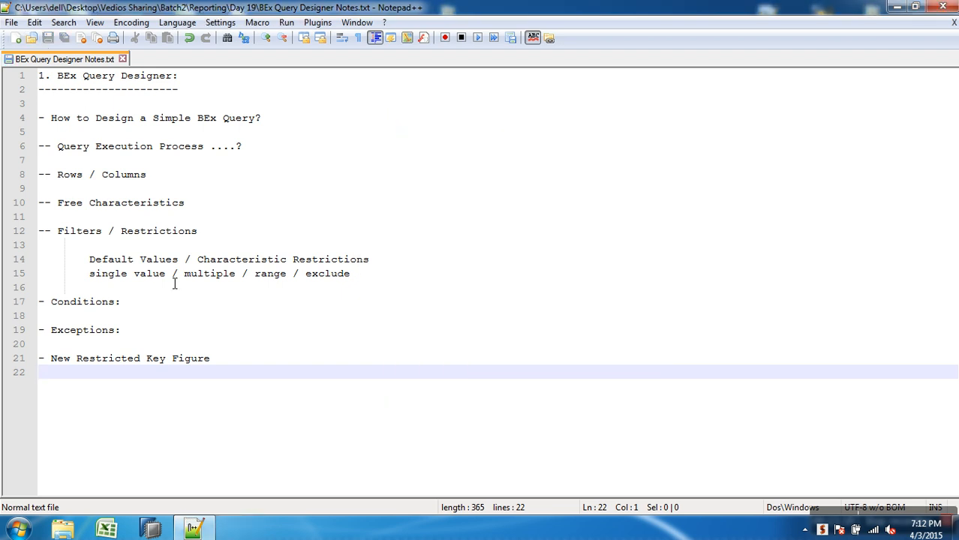
Step: Reopen SAP Logon from the desktop, try to log on to SAP BW, and close it without viewing error details
{"action": "key", "text": "super+d"}
{"action": "double_click", "coordinate": [835, 28]}
{"action": "left_click", "coordinate": [651, 163]}
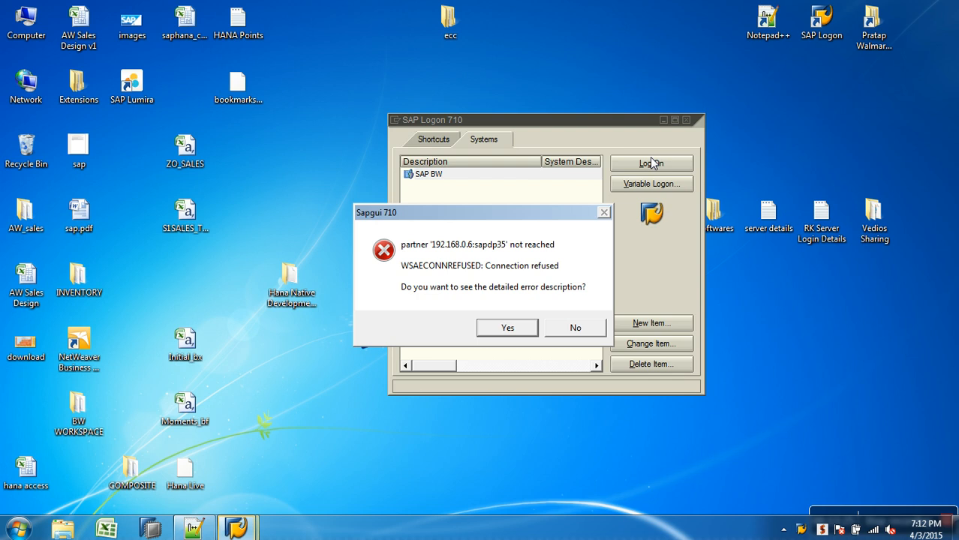
{"action": "left_click", "coordinate": [574, 328]}
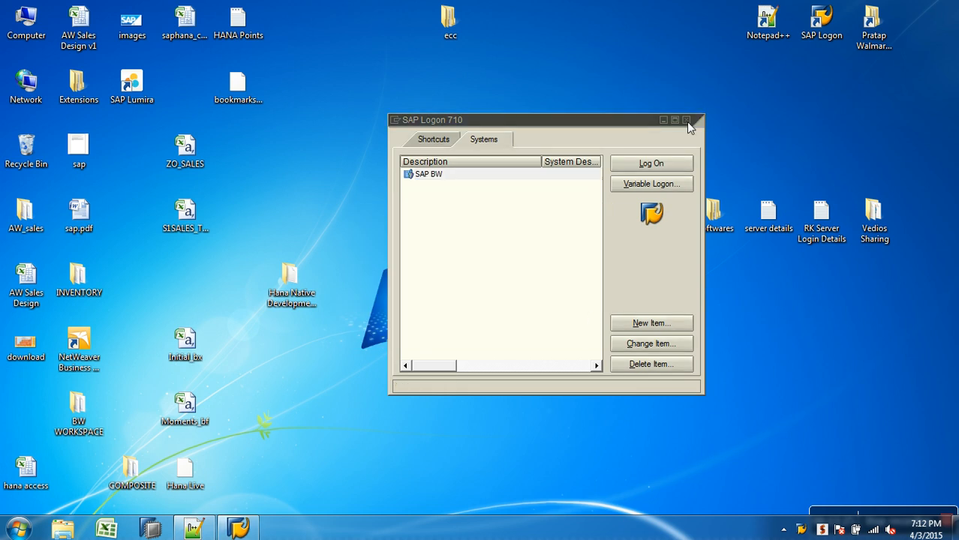
{"action": "left_click", "coordinate": [686, 120]}
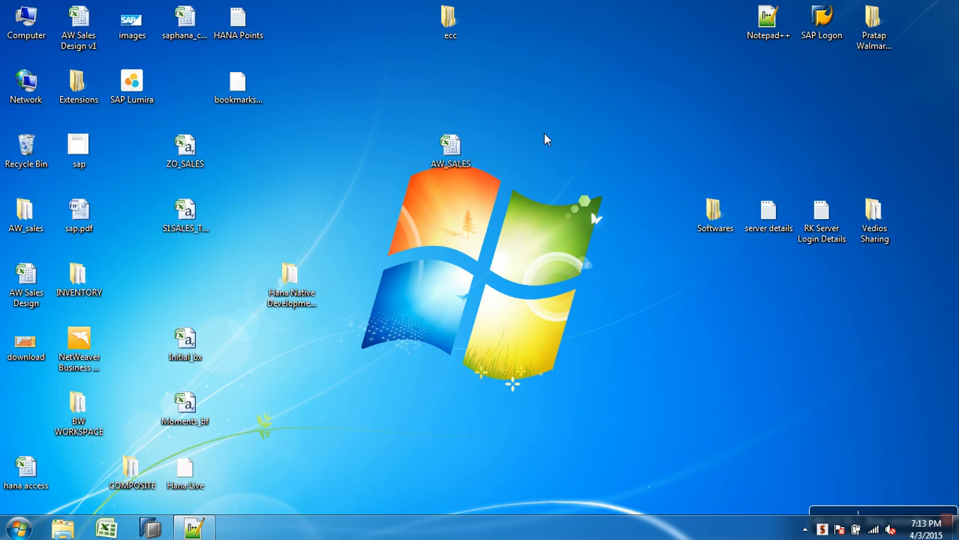
Step: Disconnect and reconnect the qbextech wireless network
{"action": "left_click", "coordinate": [872, 529]}
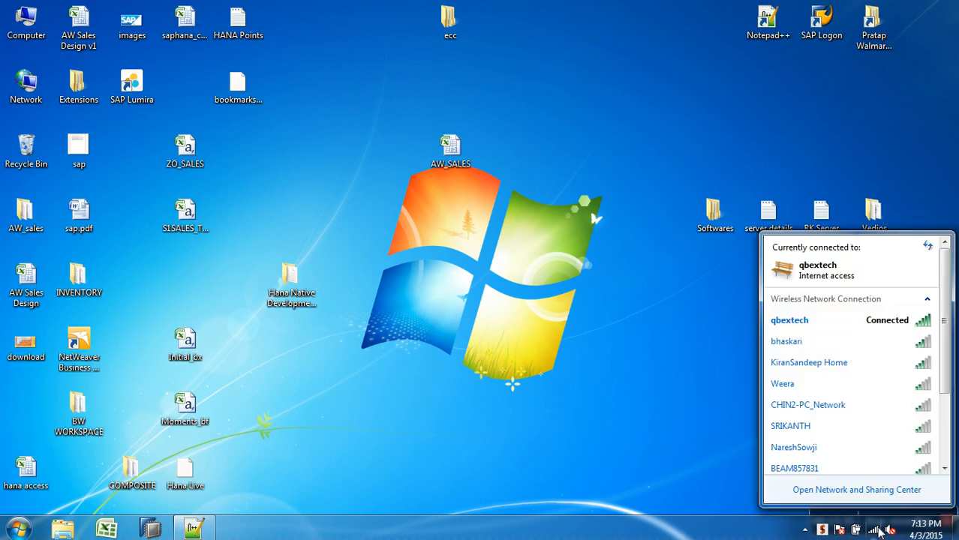
{"action": "left_click", "coordinate": [829, 325]}
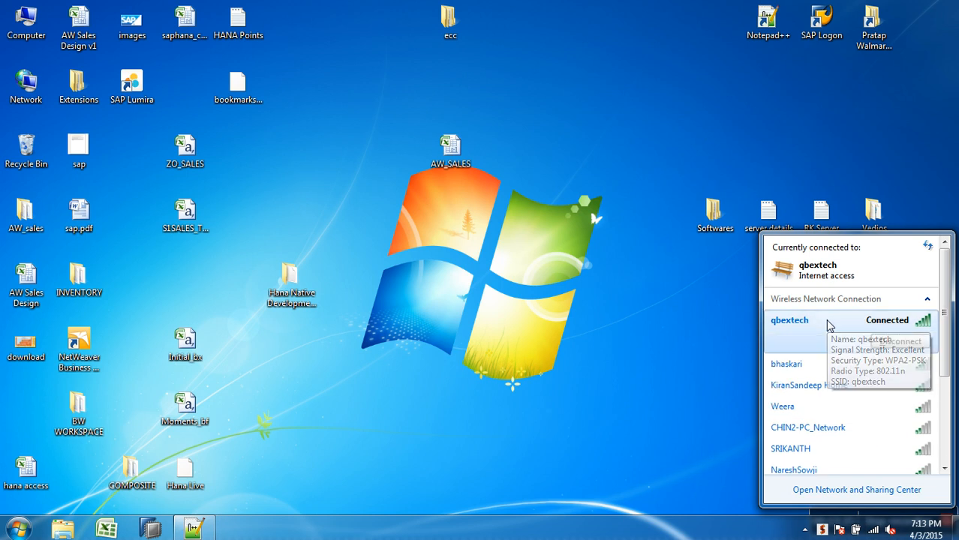
{"action": "left_click", "coordinate": [915, 342]}
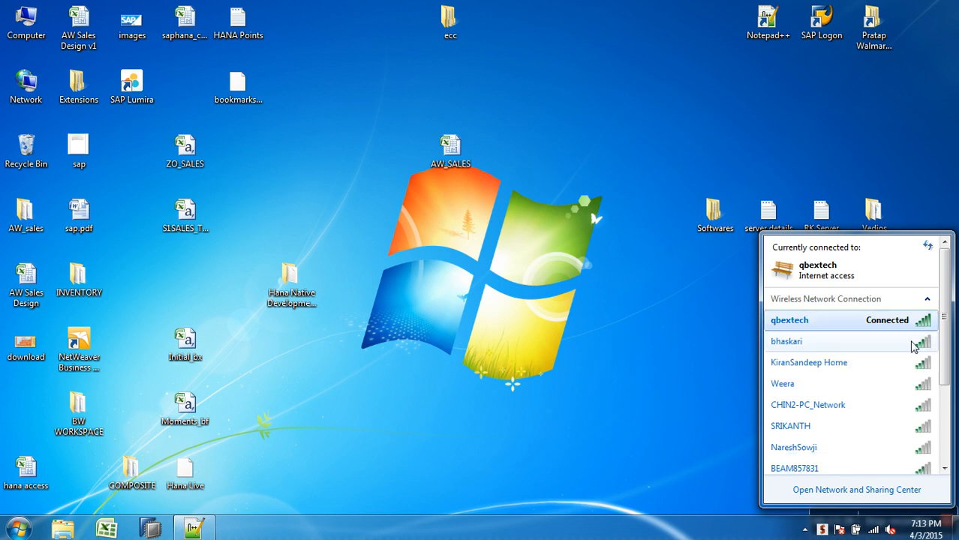
{"action": "left_click", "coordinate": [864, 328]}
{"action": "left_click", "coordinate": [900, 344]}
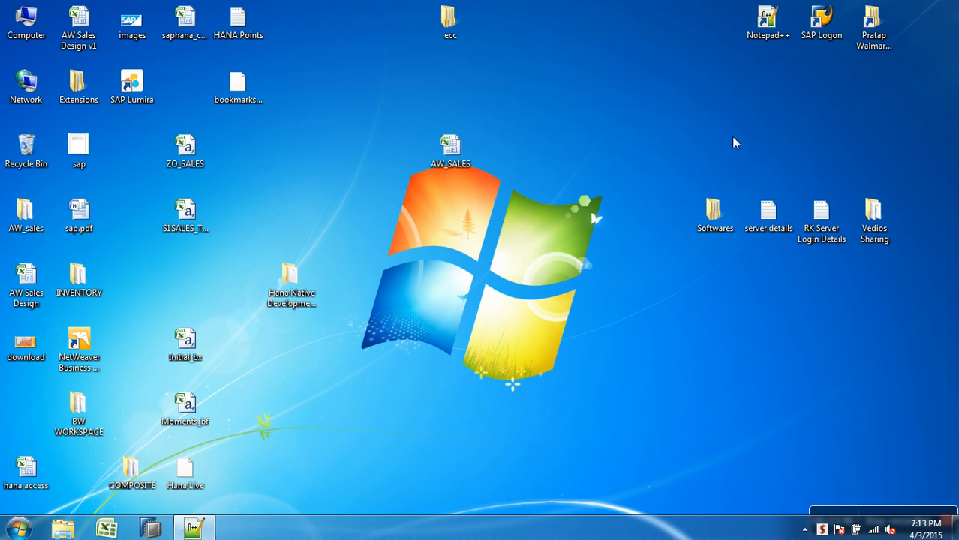
Step: Try the SAP BW logon once more over the reconnected network and close SAP Logon
{"action": "double_click", "coordinate": [820, 21]}
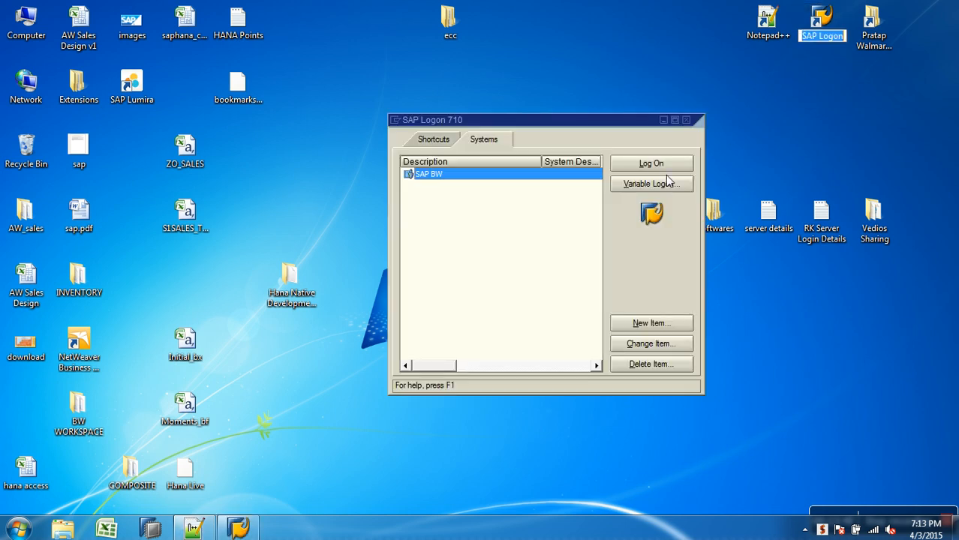
{"action": "left_click", "coordinate": [651, 164]}
{"action": "left_click", "coordinate": [559, 328]}
{"action": "left_click", "coordinate": [686, 120]}
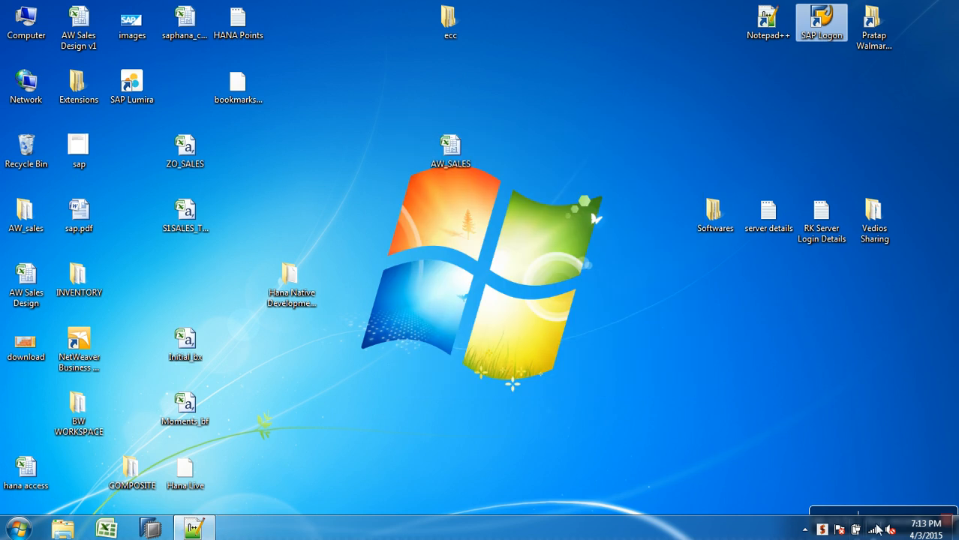
{"action": "mouse_move", "coordinate": [877, 532]}
{"action": "right_click", "coordinate": [564, 257]}
{"action": "left_click", "coordinate": [613, 297]}
{"action": "key", "text": "F5"}
{"action": "key", "text": "F5"}
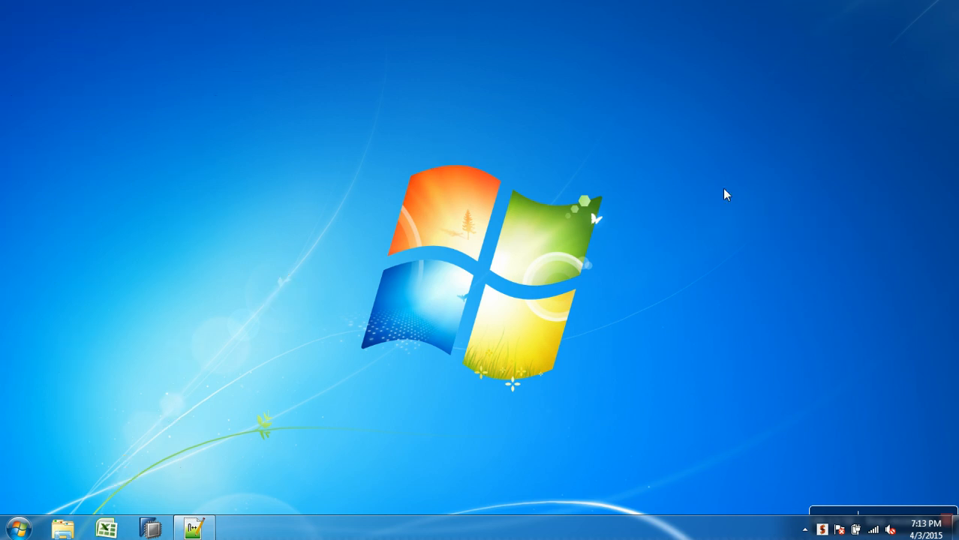
Step: Open SAP Logon again and try twice to log on to SAP BW
{"action": "double_click", "coordinate": [812, 42]}
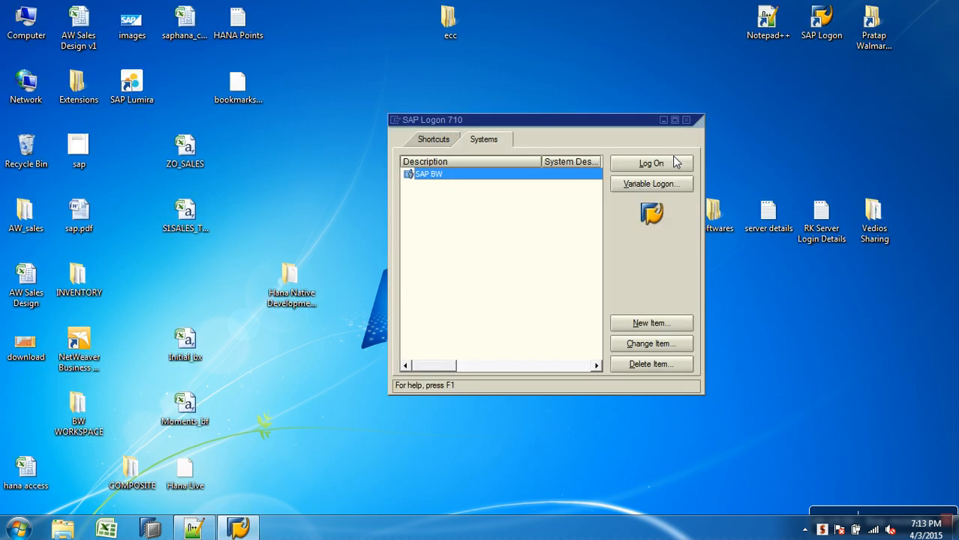
{"action": "left_click", "coordinate": [667, 165]}
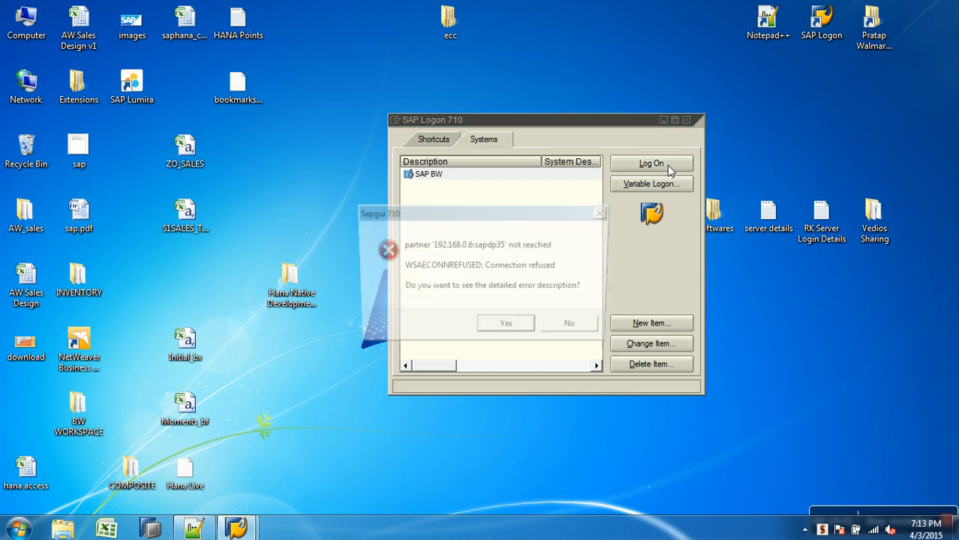
{"action": "left_click", "coordinate": [575, 328]}
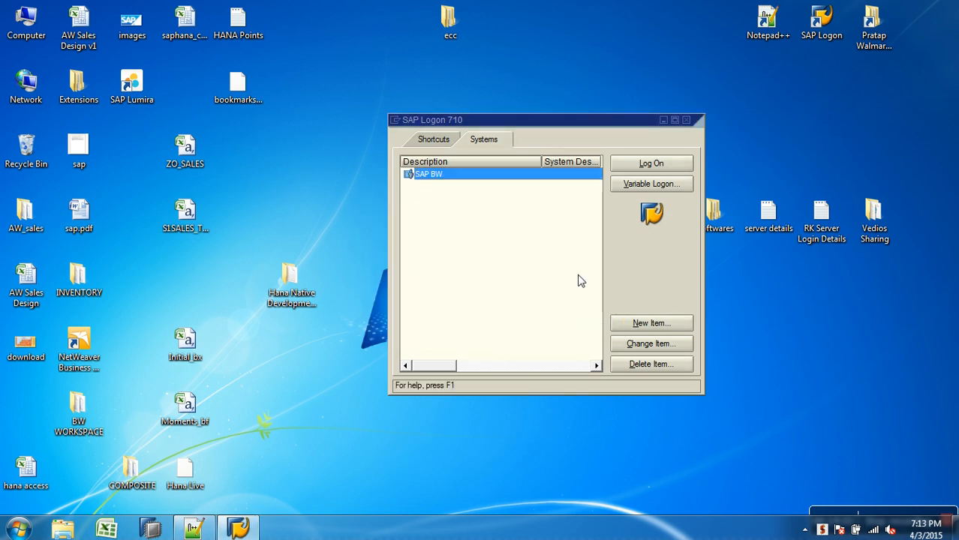
{"action": "left_click", "coordinate": [649, 166]}
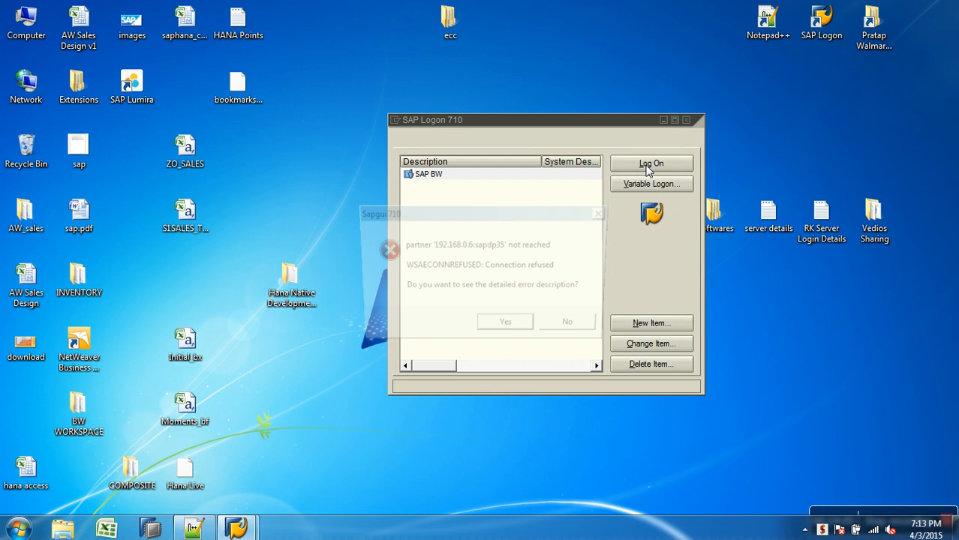